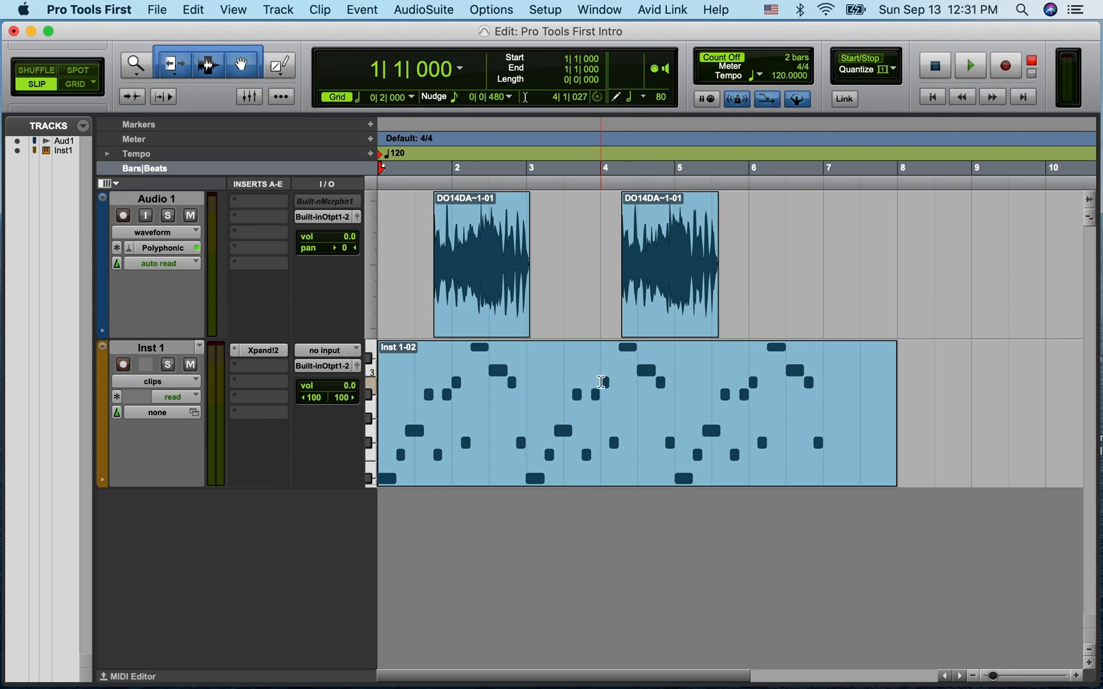
click(108, 9)
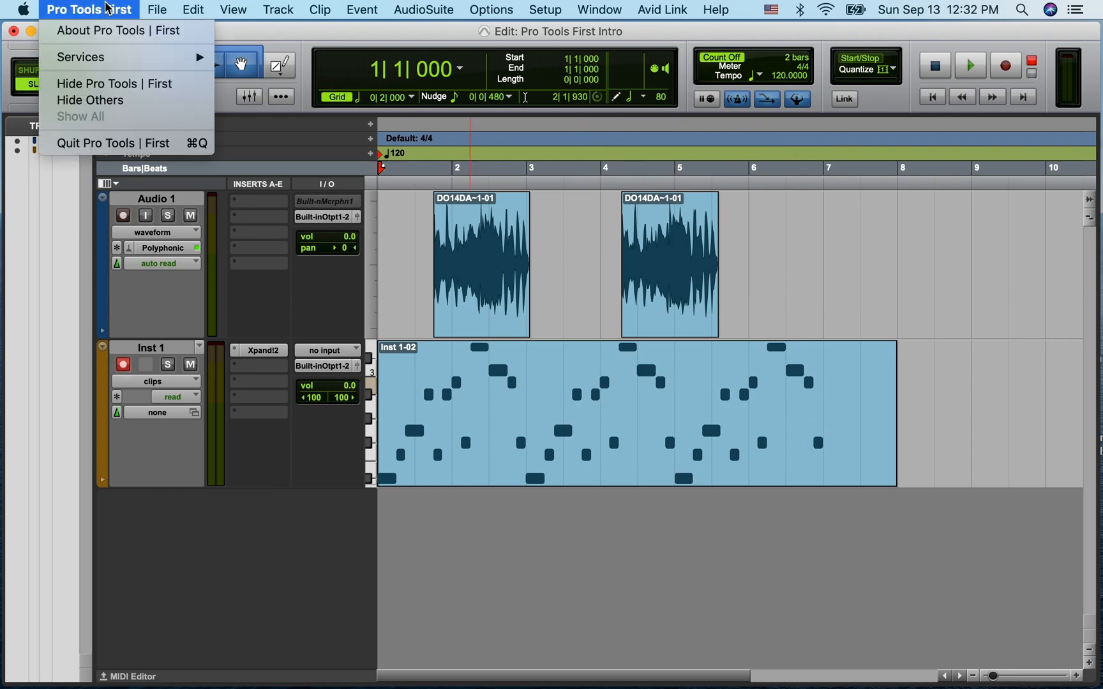
mouse_move(160, 9)
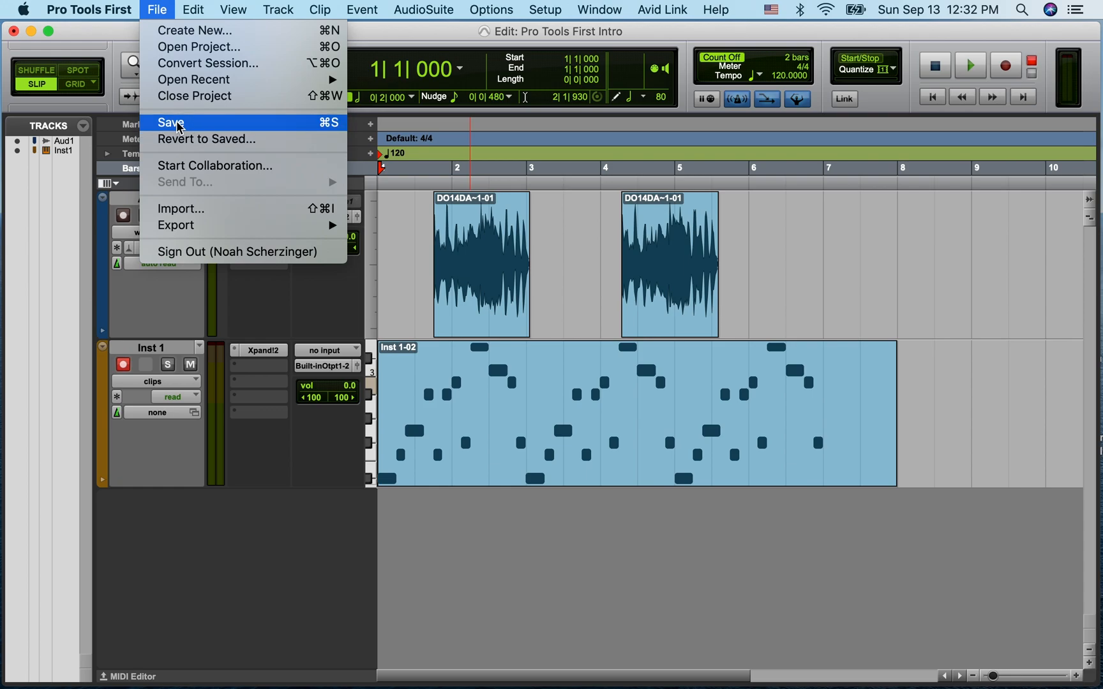
mouse_move(188, 230)
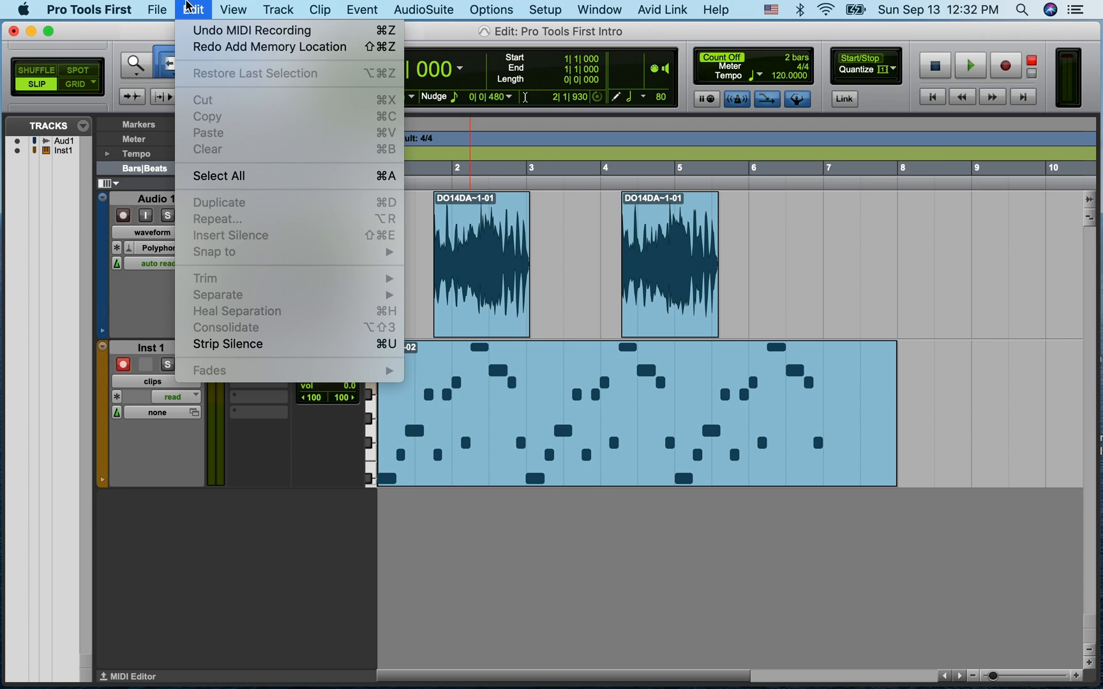
- Open the New Tracks dialog and examine the available track types and the mono and stereo formats
mouse_move(284, 15)
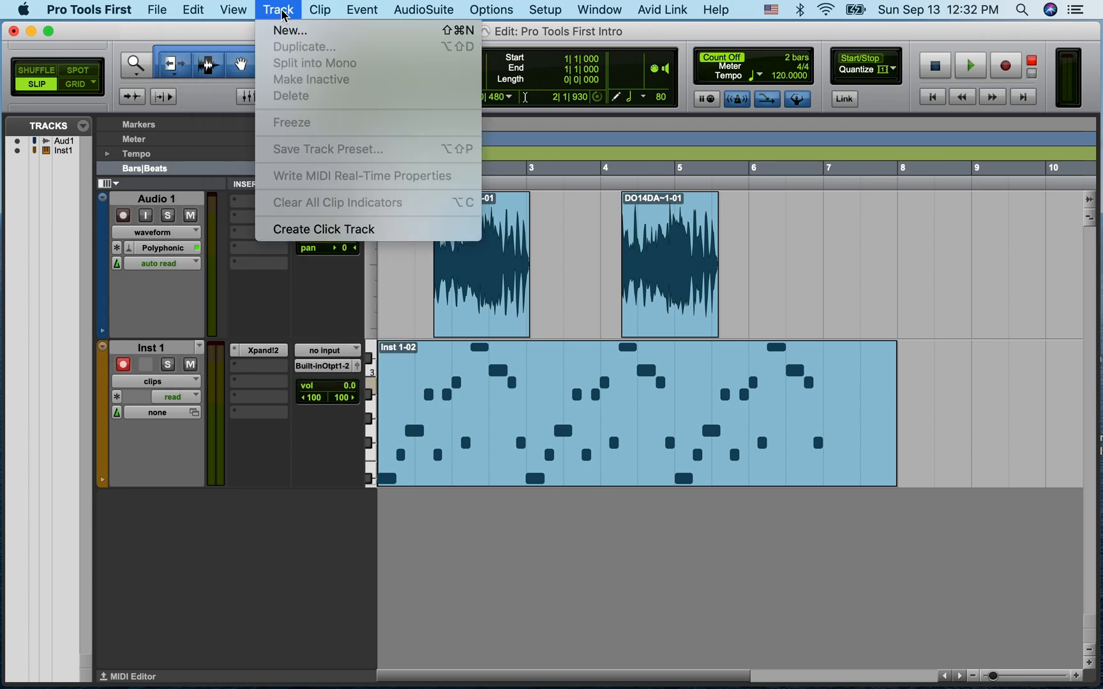
click(292, 33)
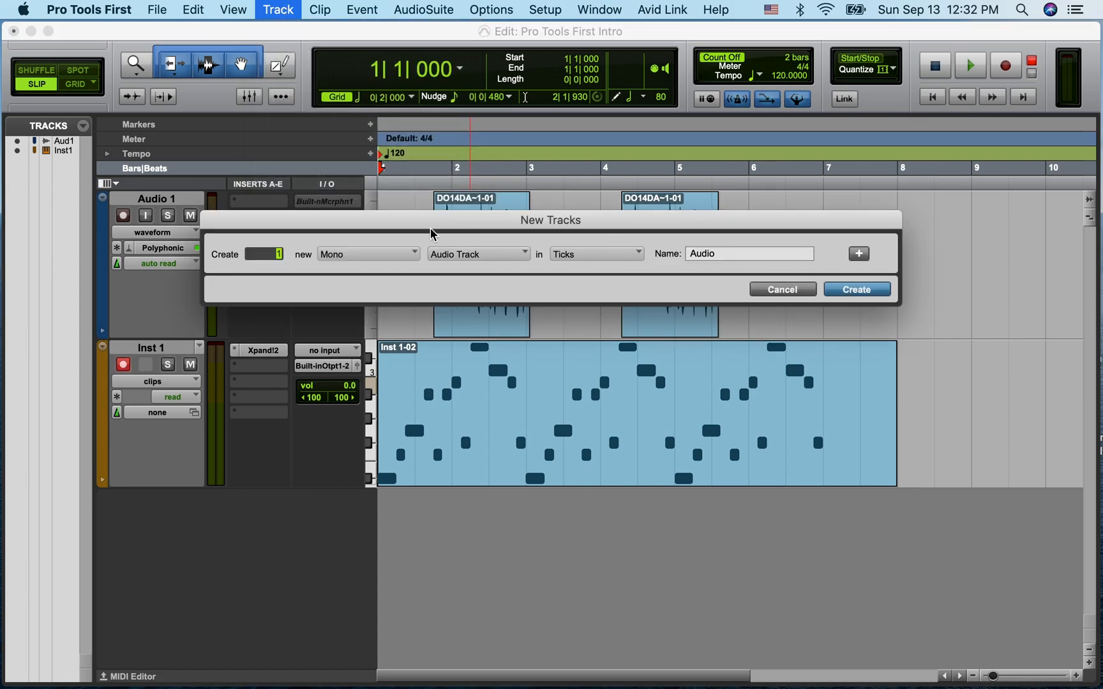
drag(434, 219, 438, 192)
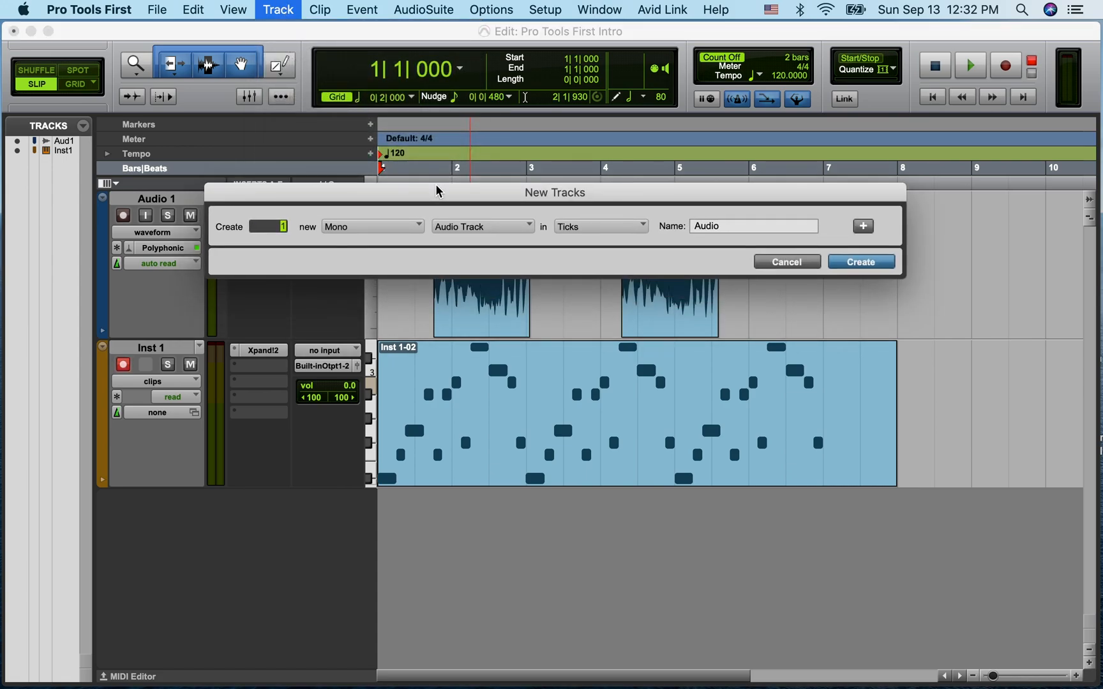
click(465, 228)
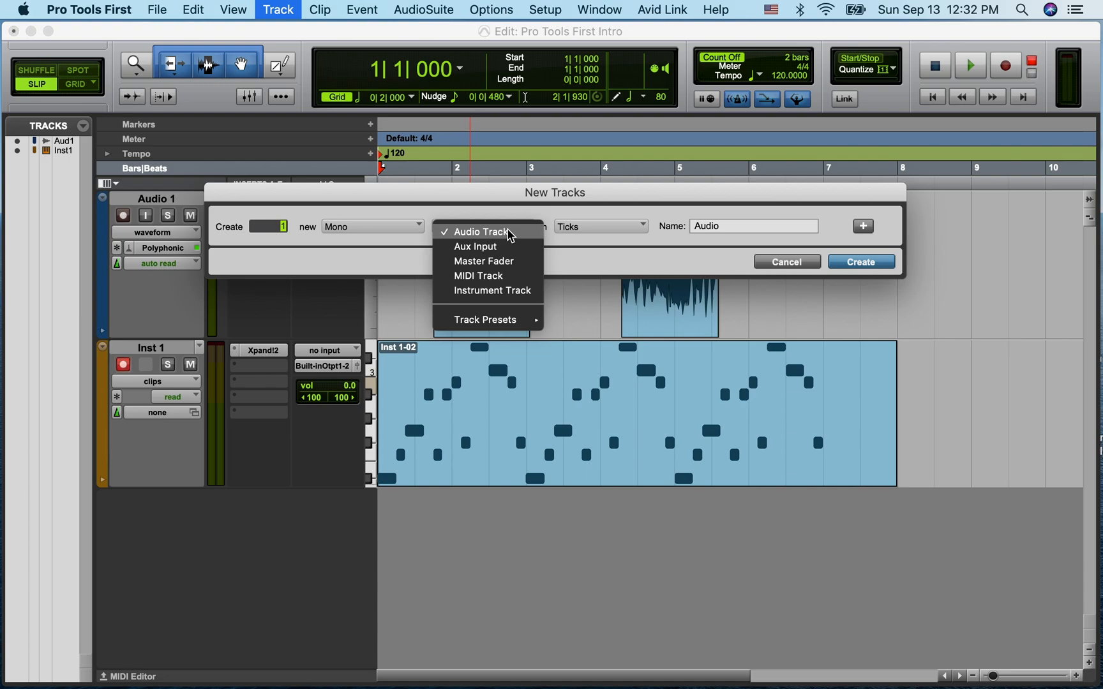
click(408, 213)
click(397, 233)
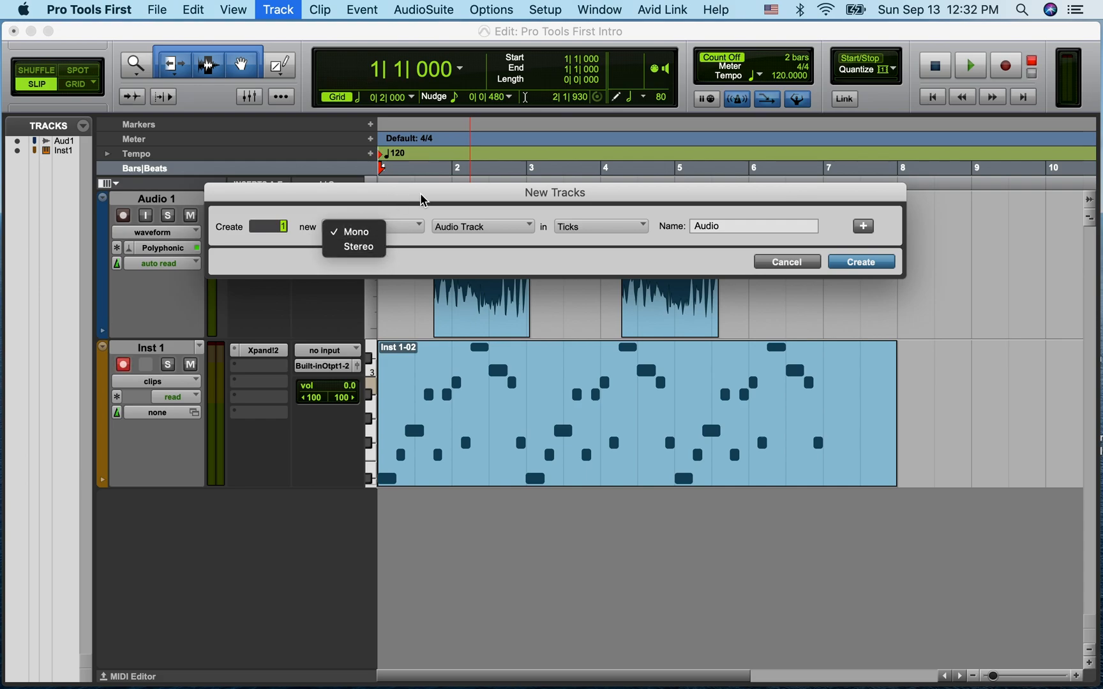
- Create one stereo Instrument Track in Ticks with the name Inst, and enlarge its track height
click(454, 229)
click(454, 228)
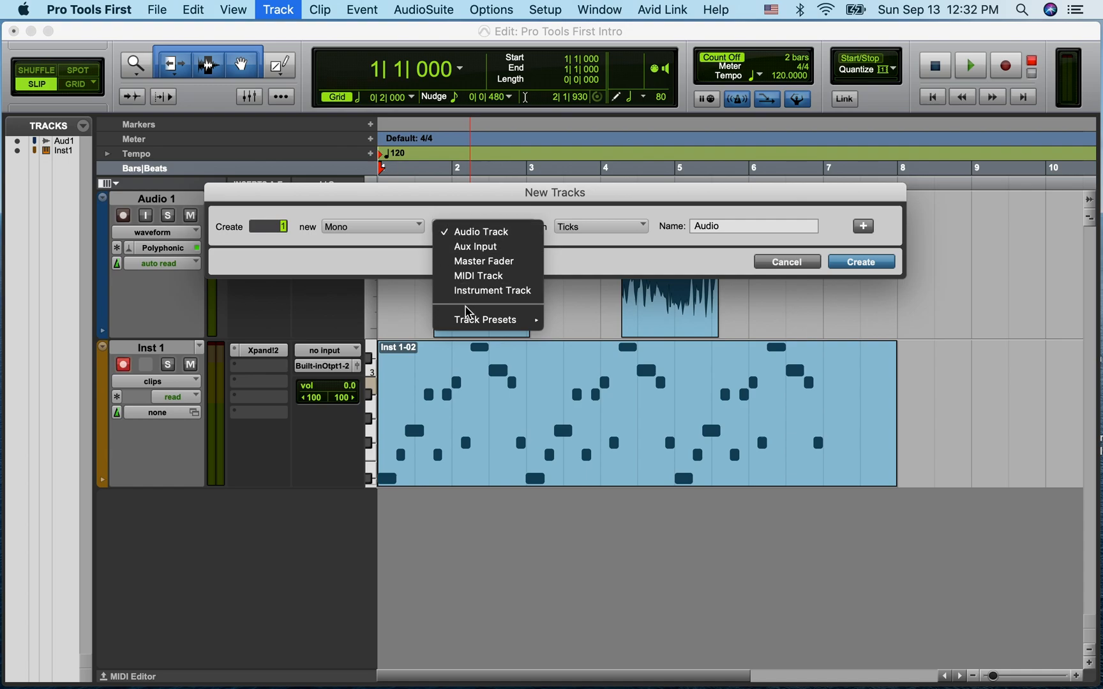
click(464, 292)
click(396, 227)
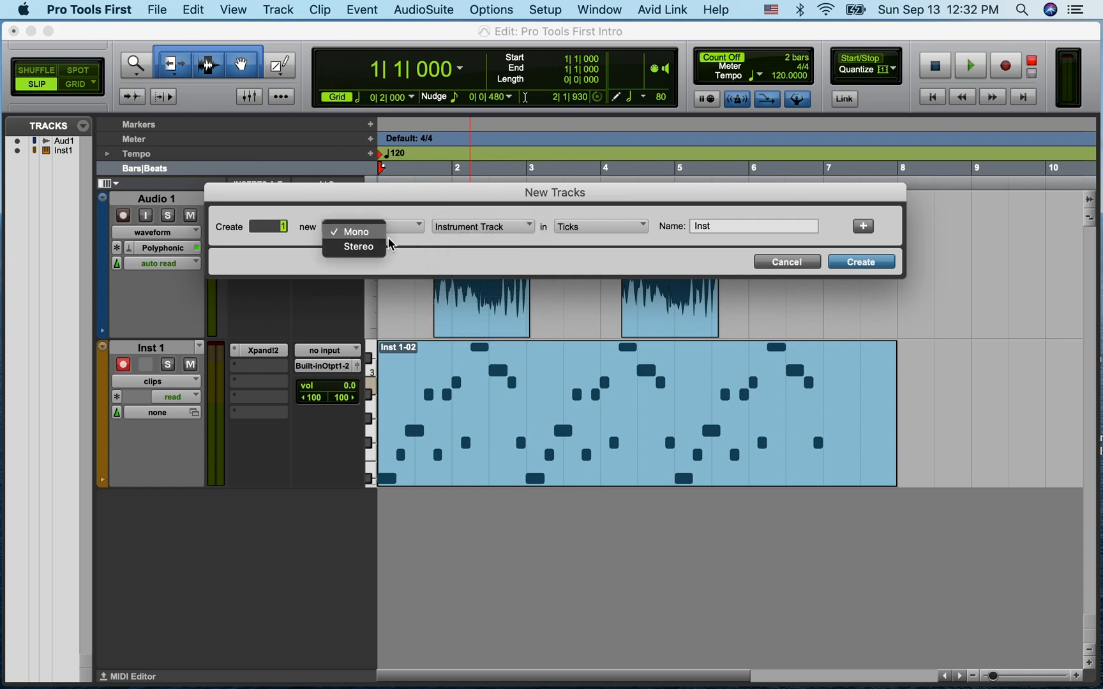
click(364, 247)
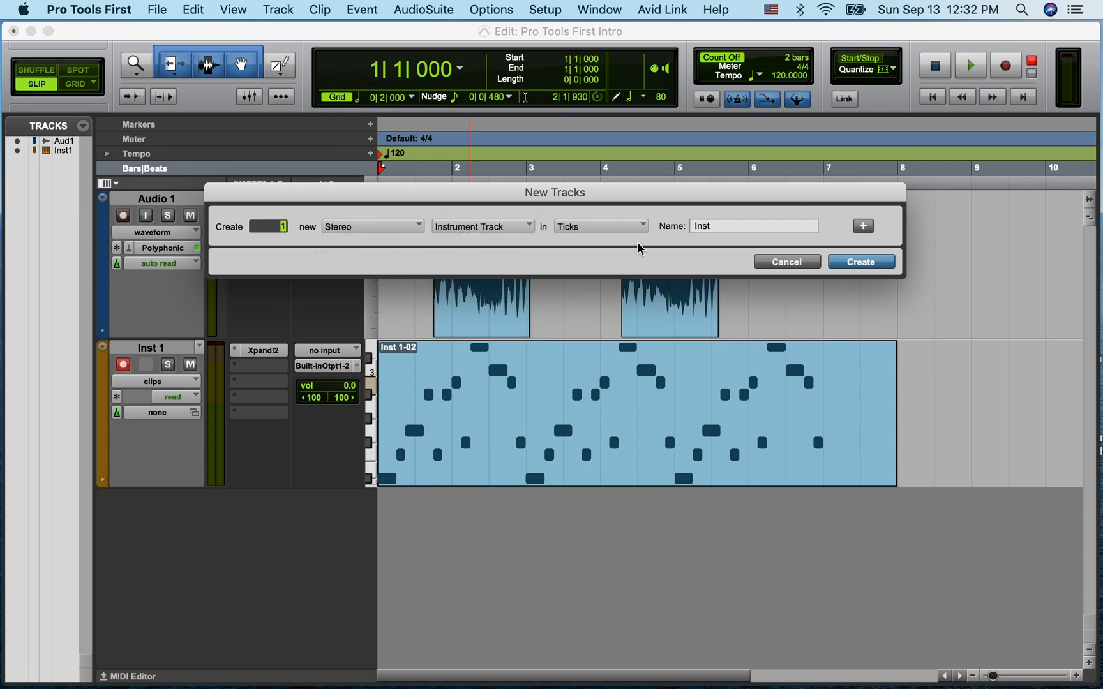
click(611, 228)
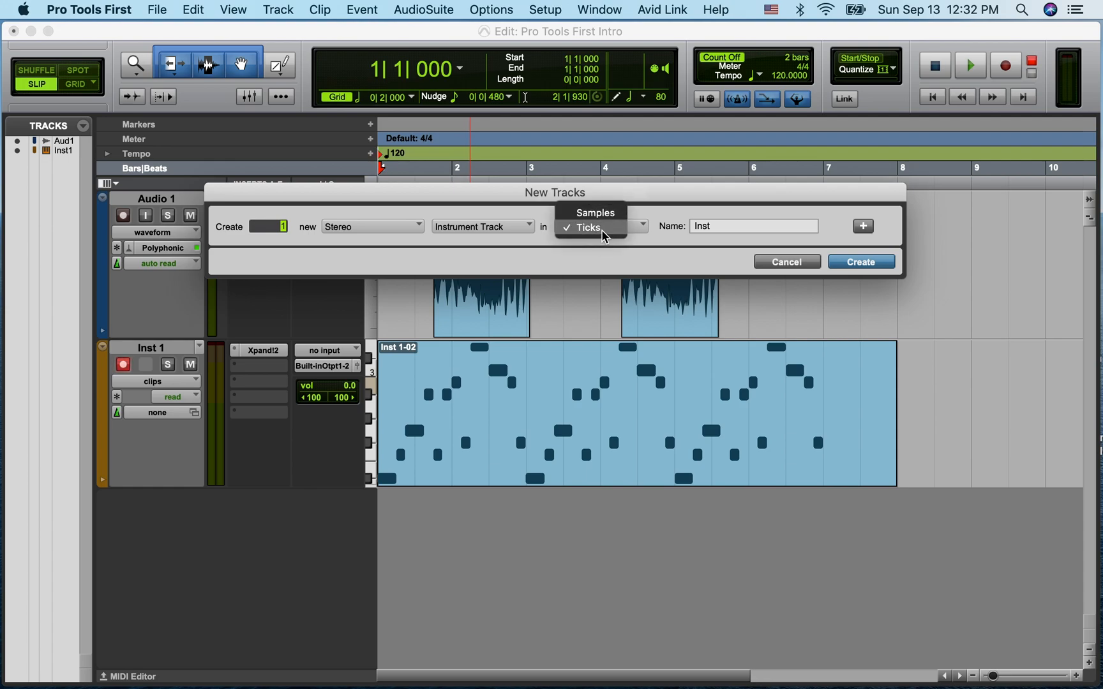
click(600, 231)
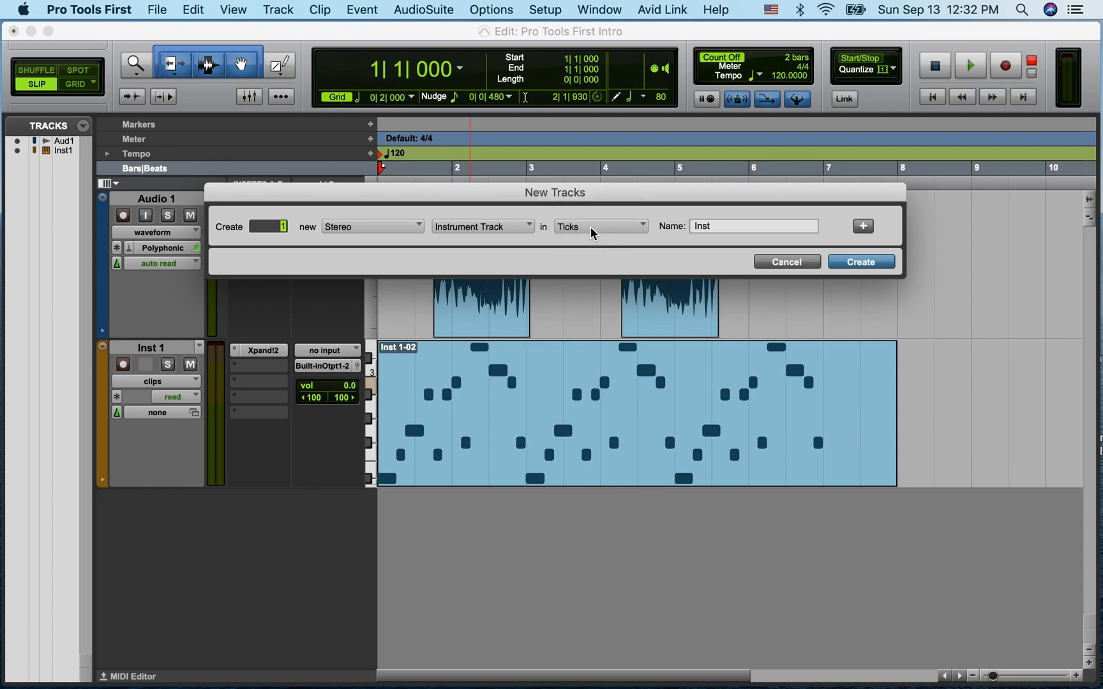
click(856, 263)
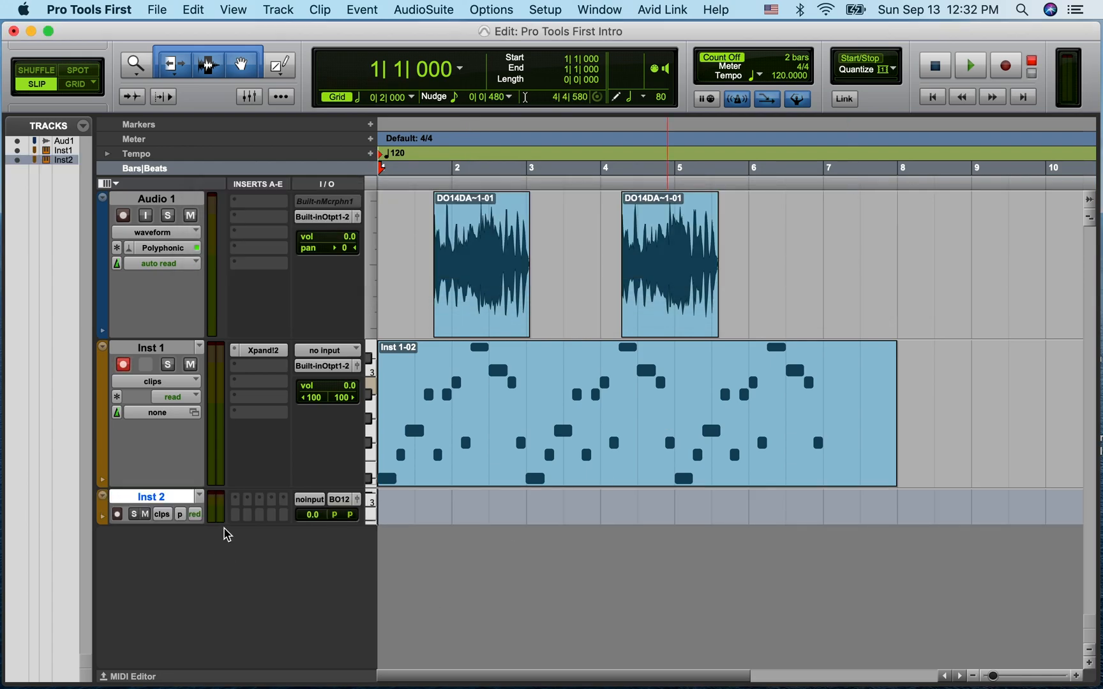
drag(230, 522, 233, 606)
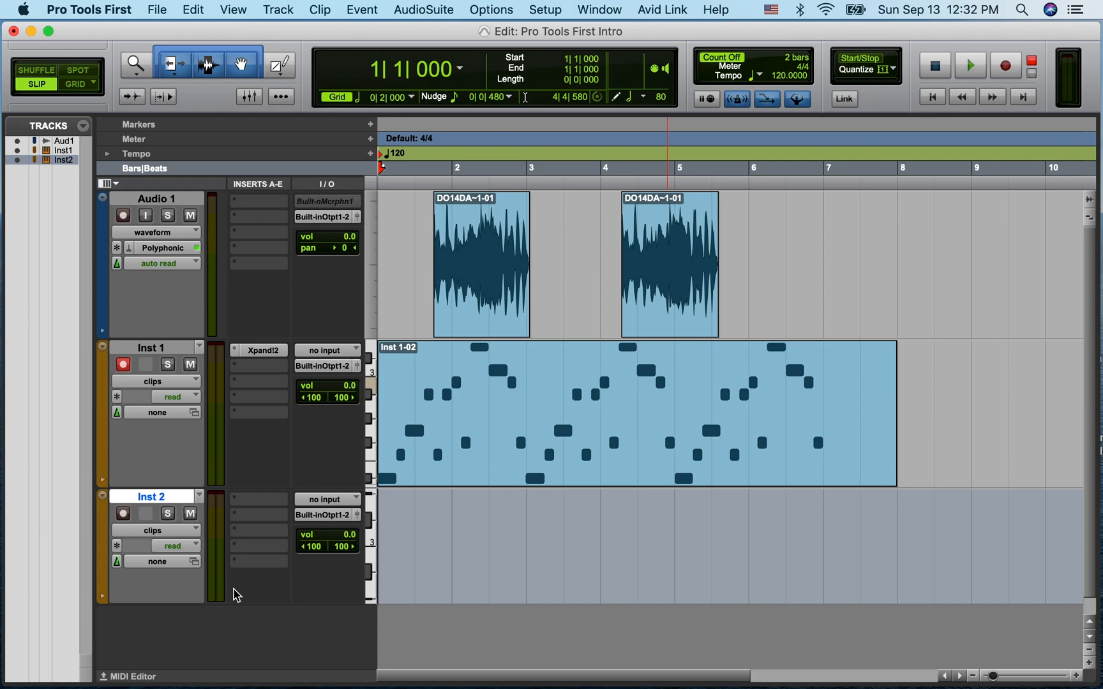
drag(234, 600, 241, 559)
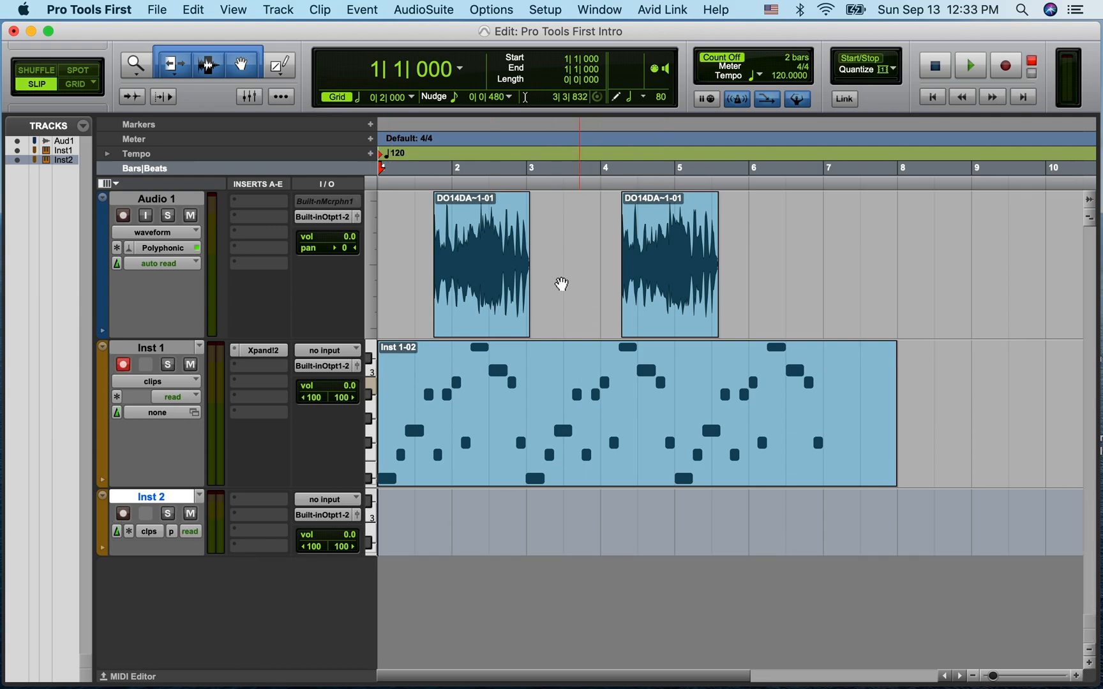
- Try out the vertical track zoom, making all tracks shorter and taller and leaving them at the shorter height
click(1088, 653)
click(1088, 654)
click(1088, 653)
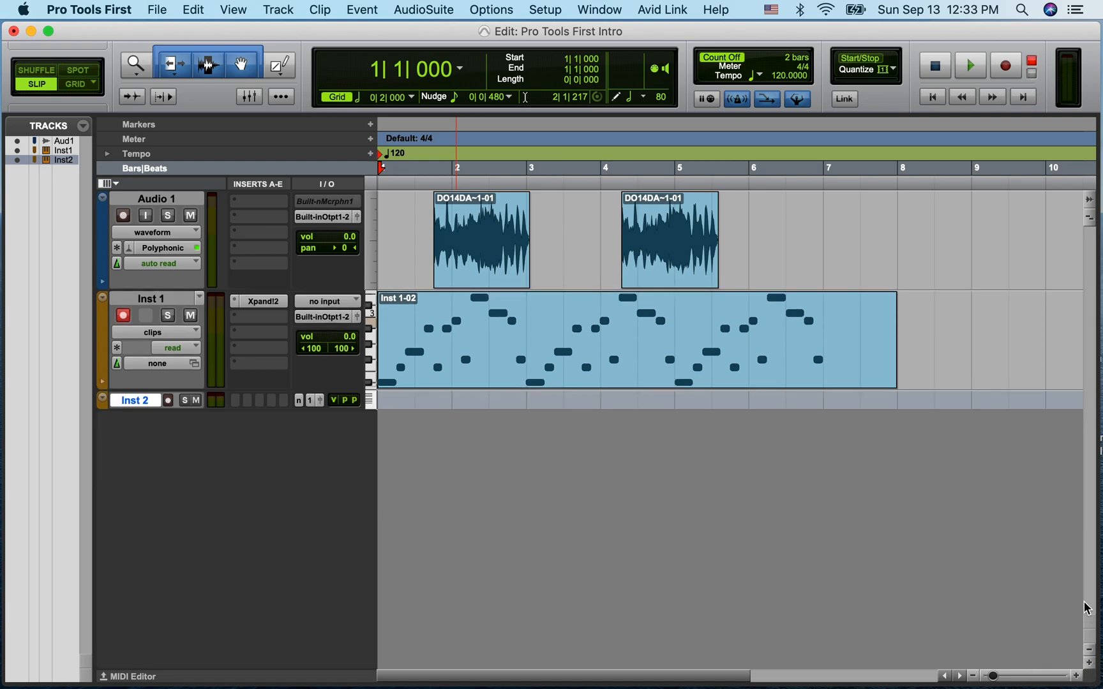
click(1089, 662)
click(1088, 663)
click(1088, 663)
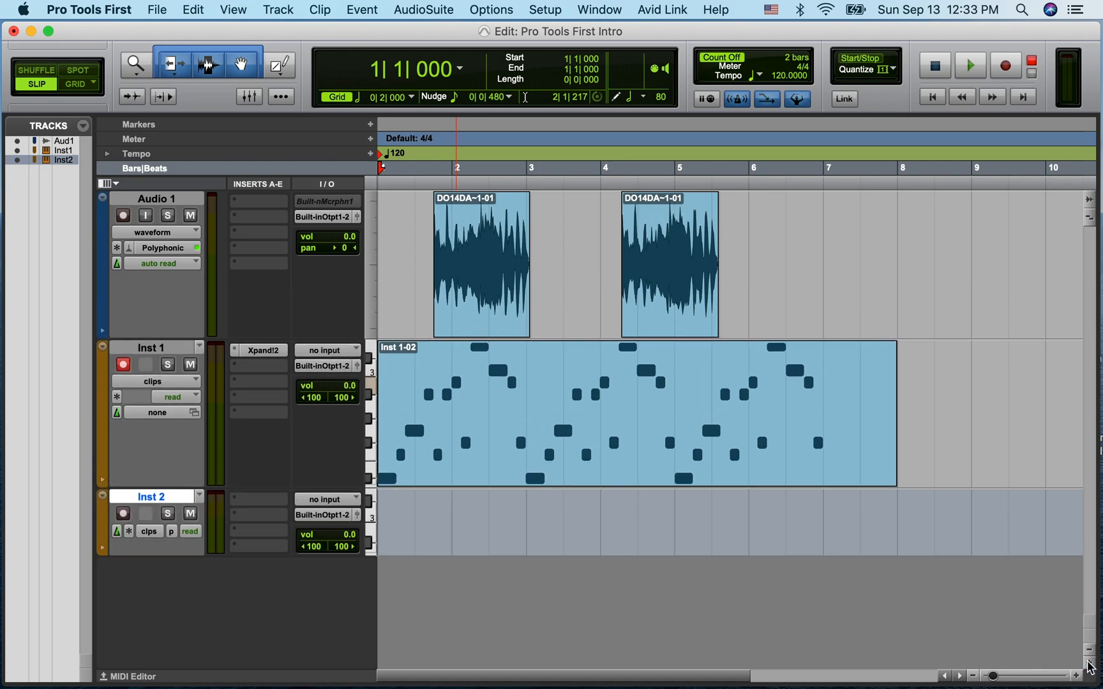
click(1088, 649)
click(1089, 649)
click(1088, 649)
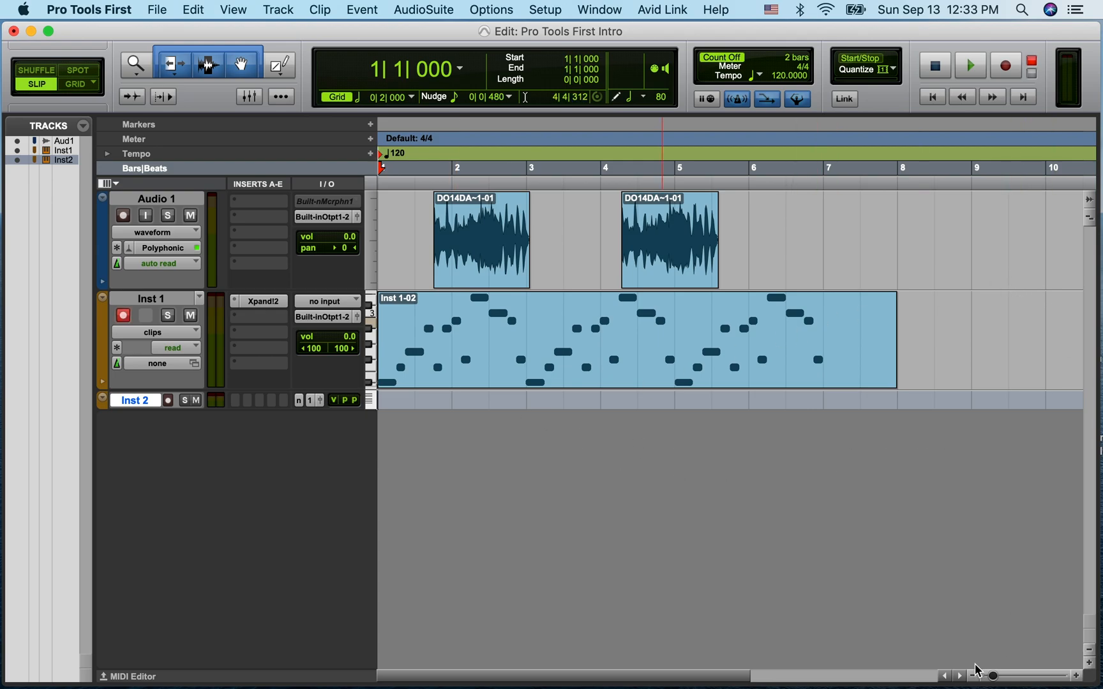
- Zoom the timeline horizontally out and in, leaving about 15 bars in view
mouse_move(993, 680)
mouse_down()
mouse_move(1005, 680)
mouse_move(987, 681)
mouse_up()
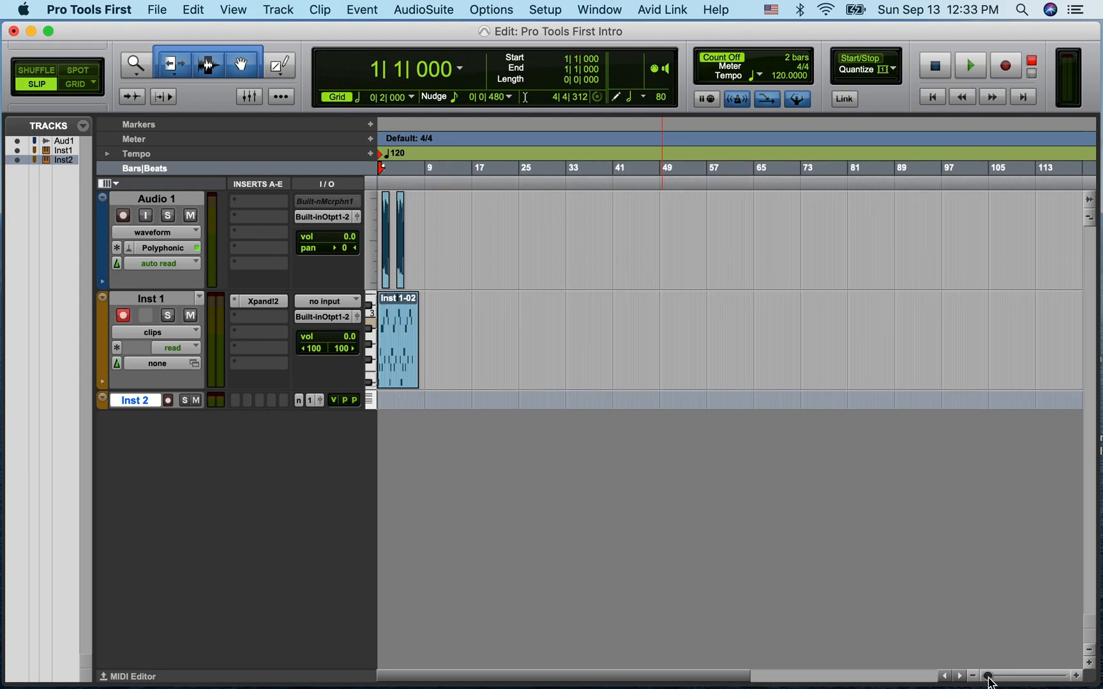
click(1076, 676)
click(1076, 676)
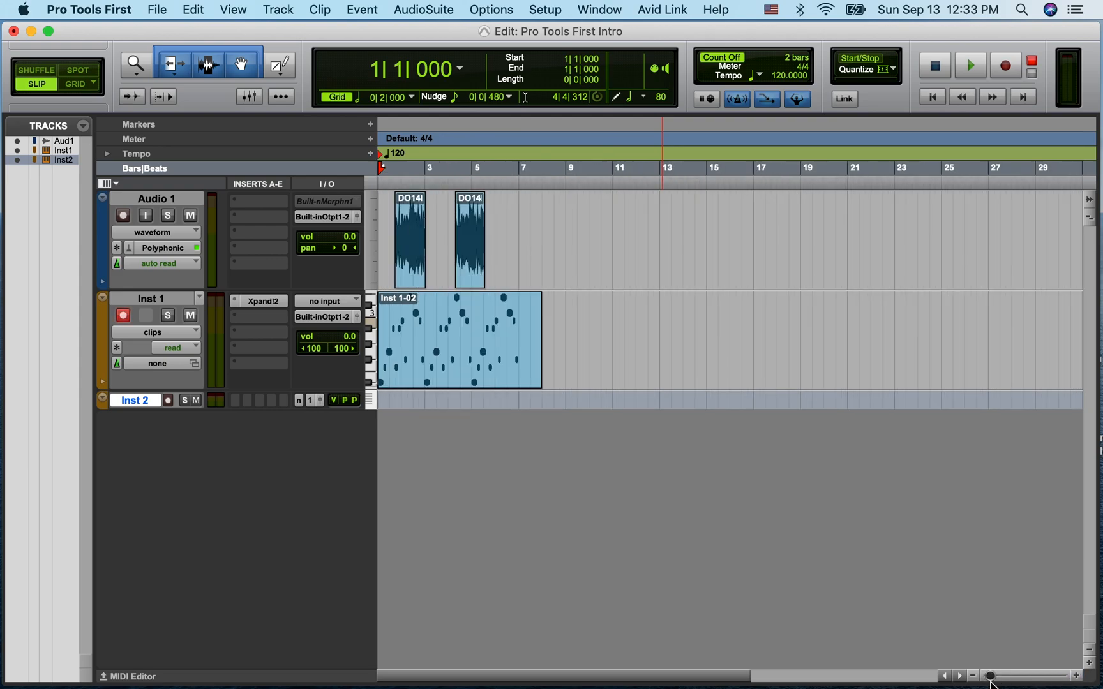
click(974, 676)
click(973, 677)
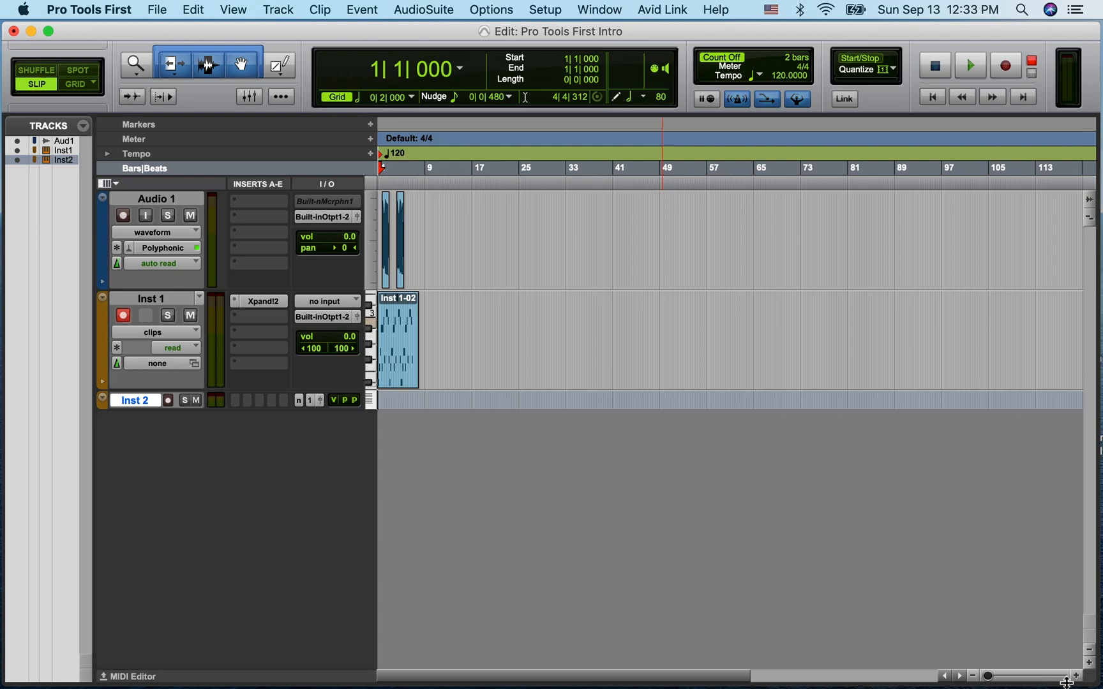
click(1076, 676)
click(1076, 676)
click(1076, 676)
click(1076, 676)
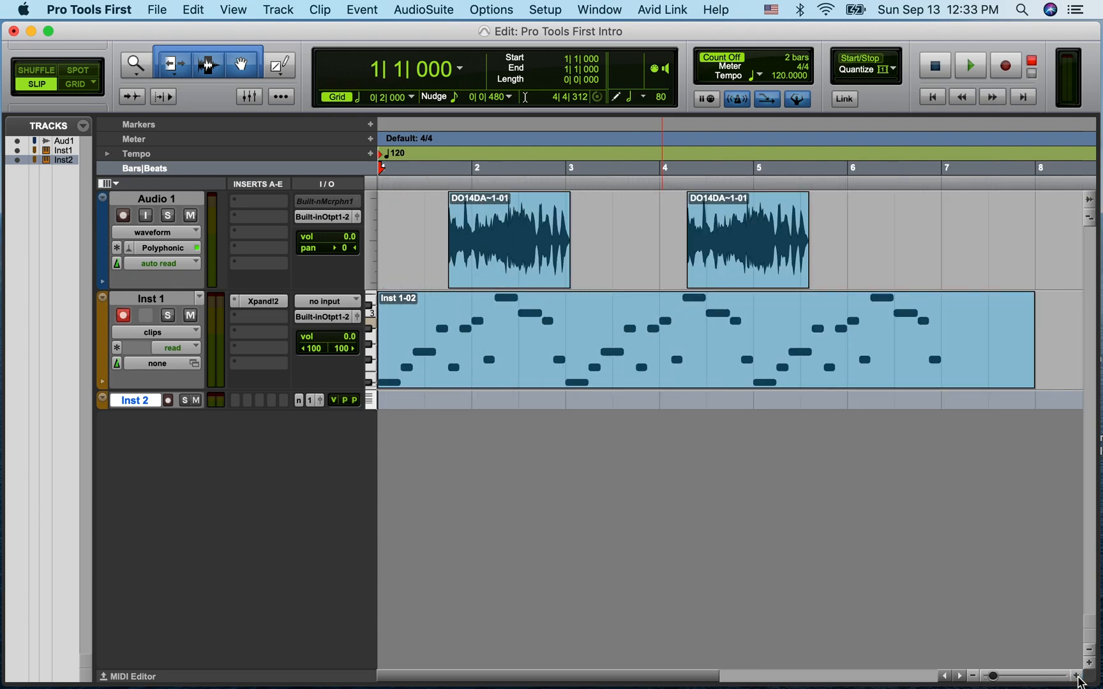
click(973, 676)
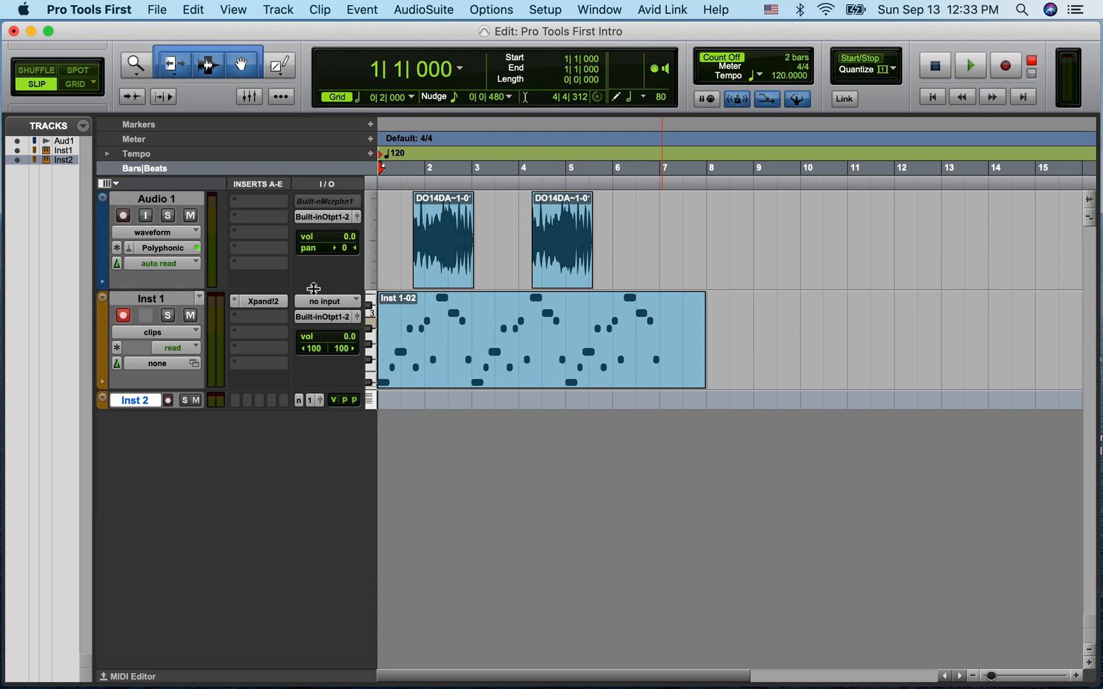
- Slightly increase the height of all tracks to an equal size, and delete the empty Inst 2 track
mouse_move(313, 289)
mouse_down()
mouse_move(313, 374)
mouse_move(315, 255)
mouse_move(316, 305)
mouse_up()
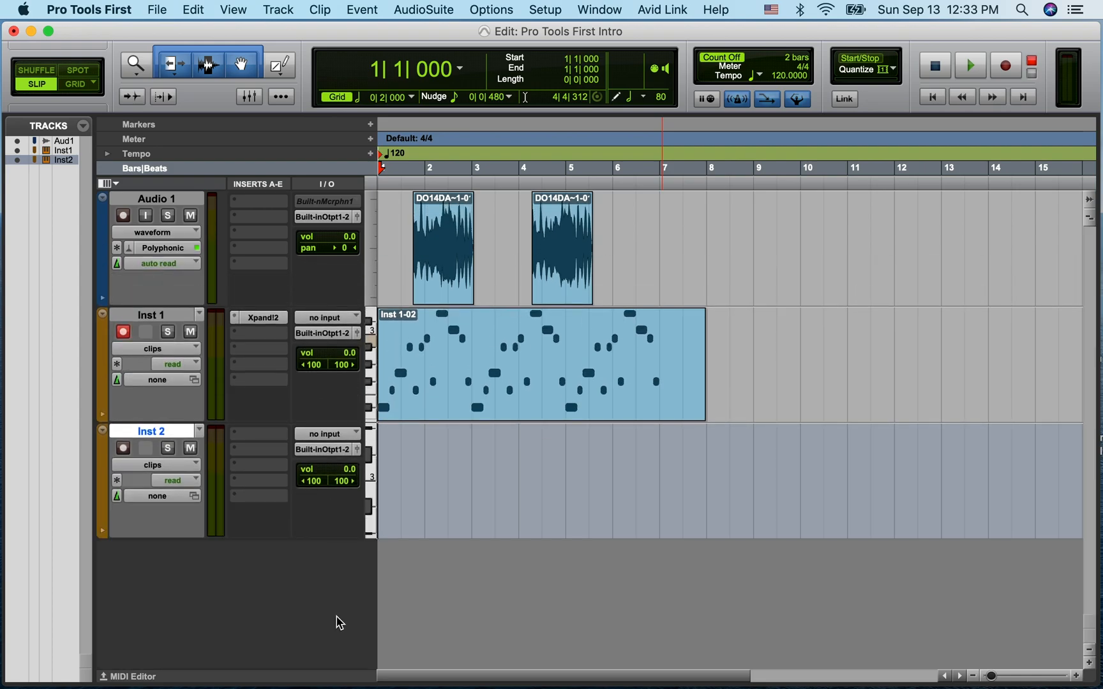
right_click(177, 434)
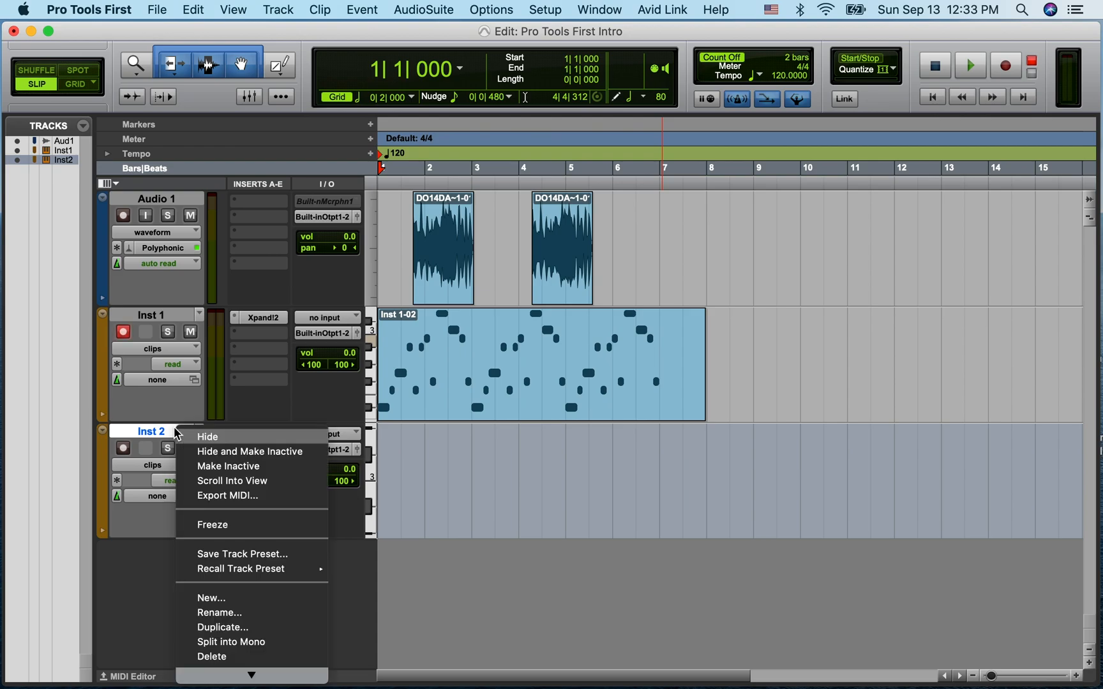
click(223, 657)
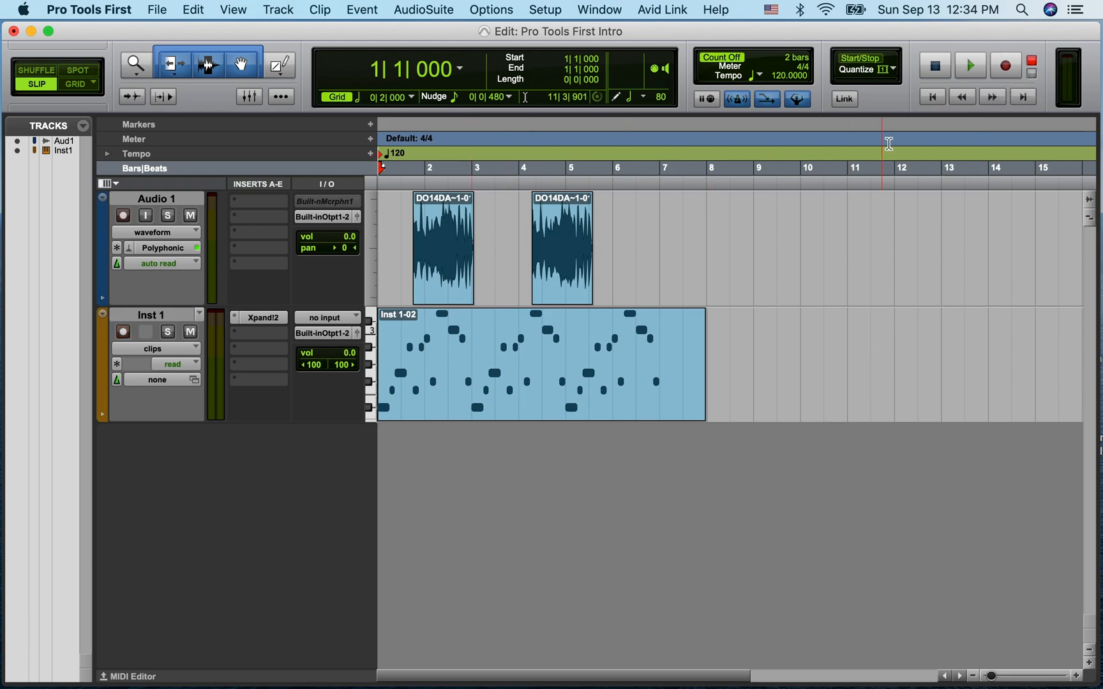
- Play the session from the start and again from about 4|2|767, stopping playback after each short passage
click(973, 69)
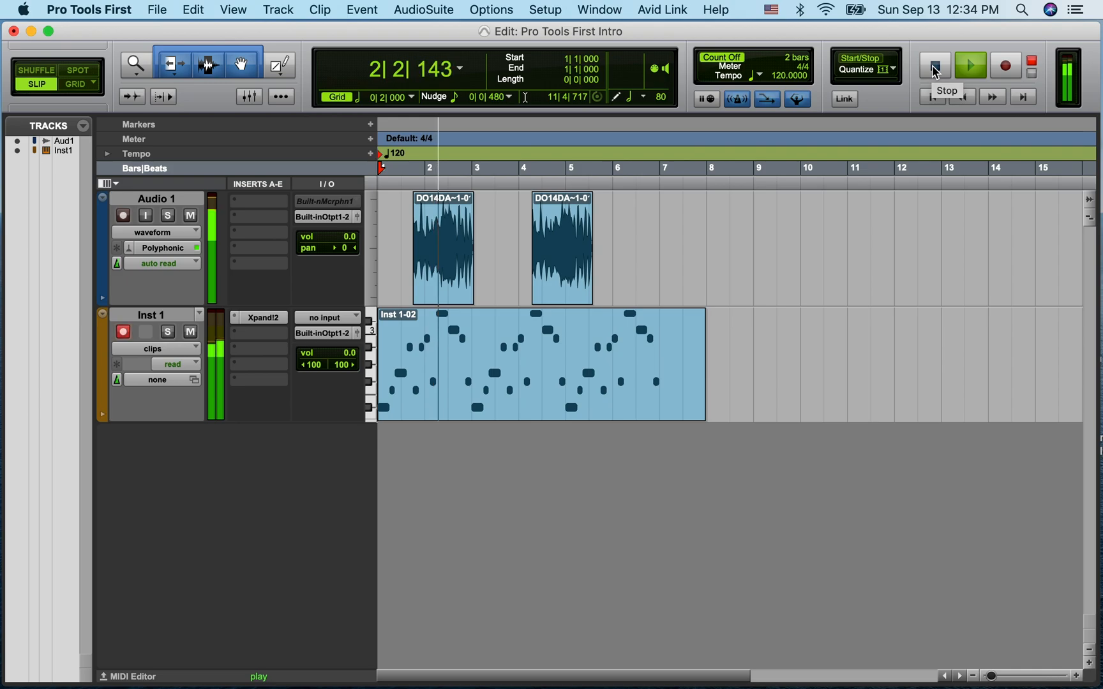
click(935, 69)
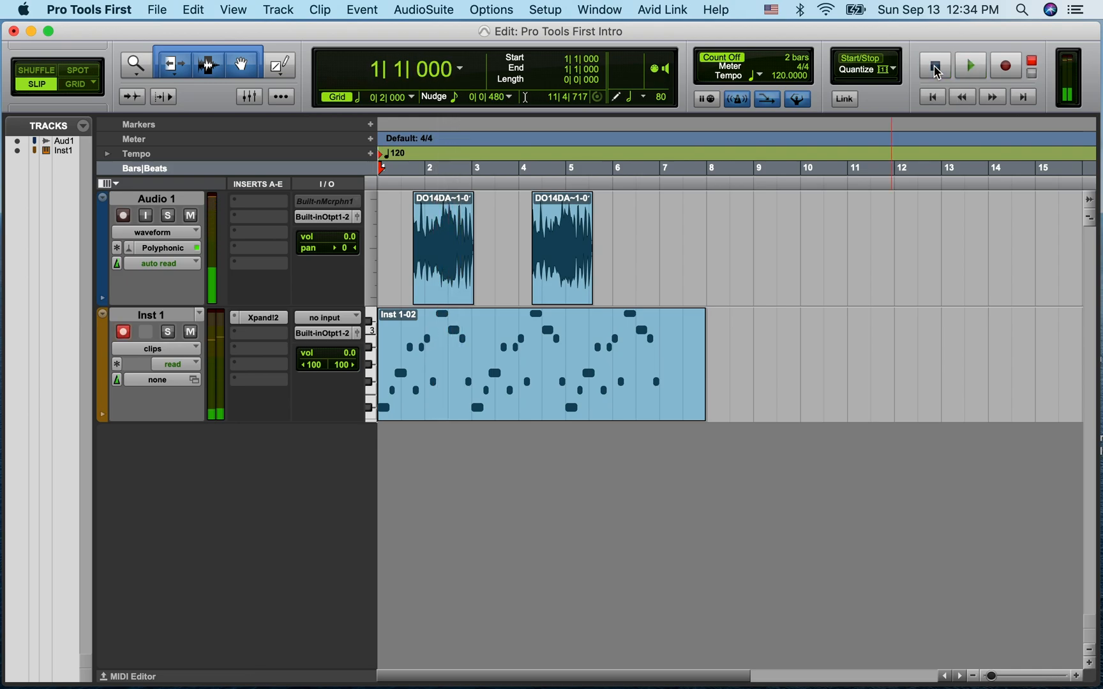
click(526, 170)
click(484, 167)
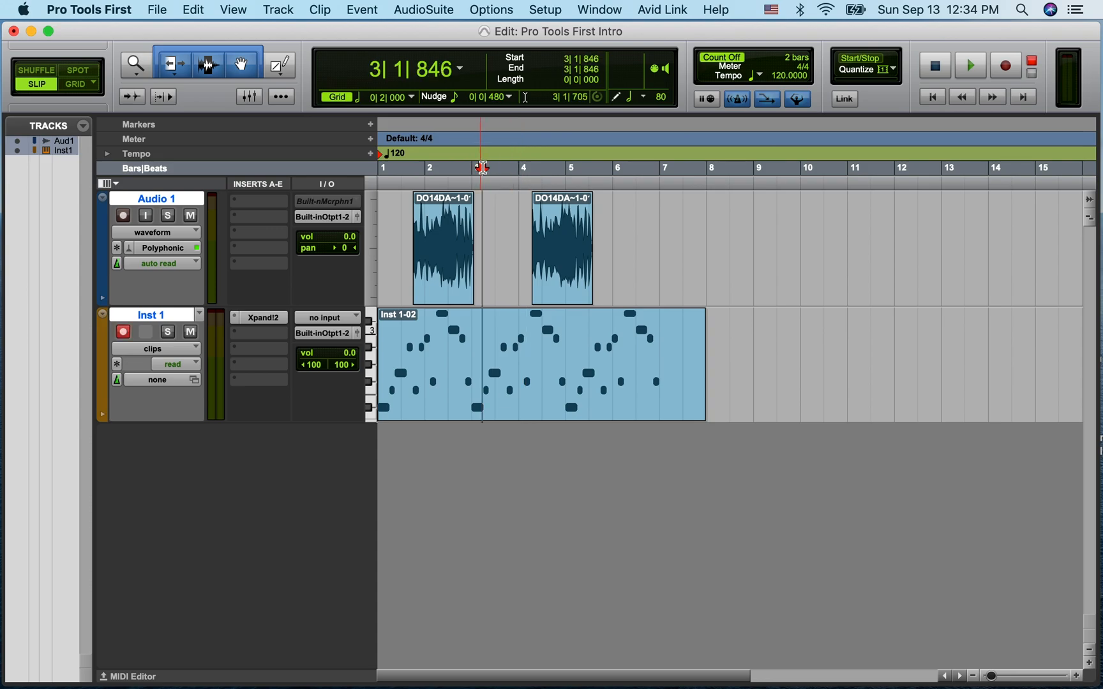
click(541, 167)
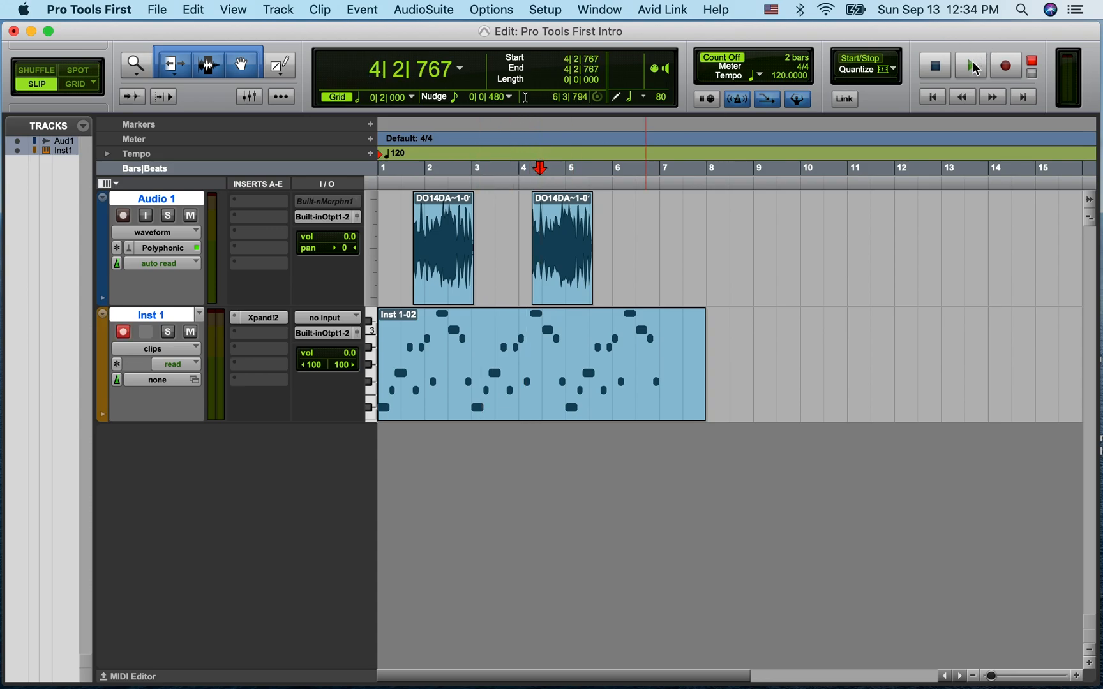
click(960, 75)
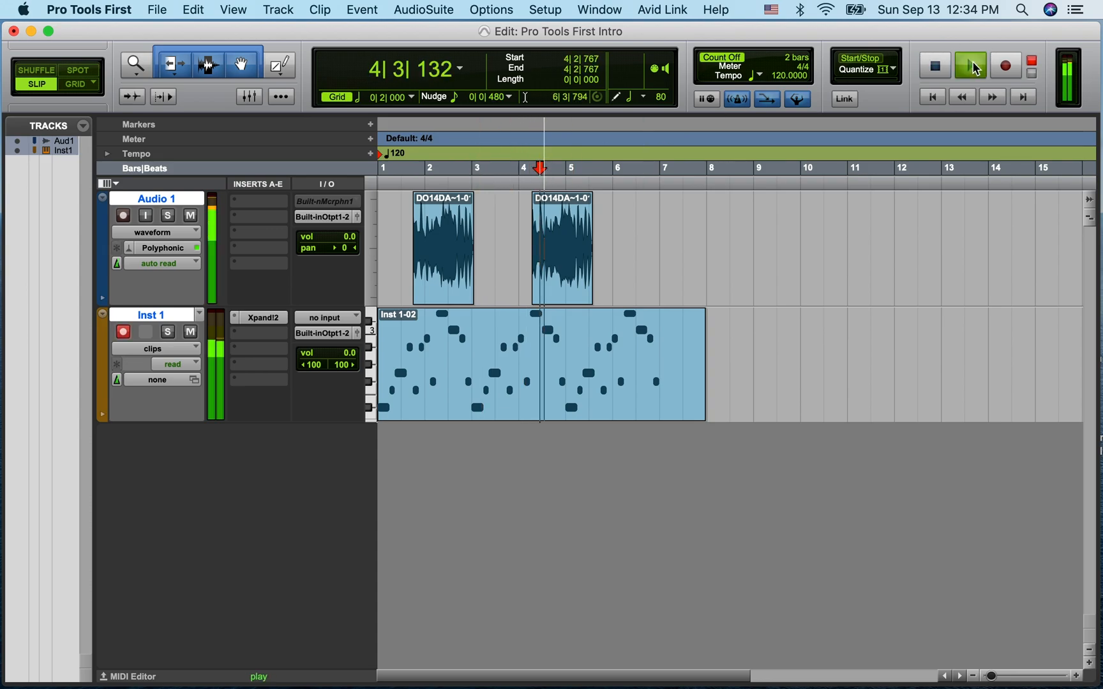
click(936, 68)
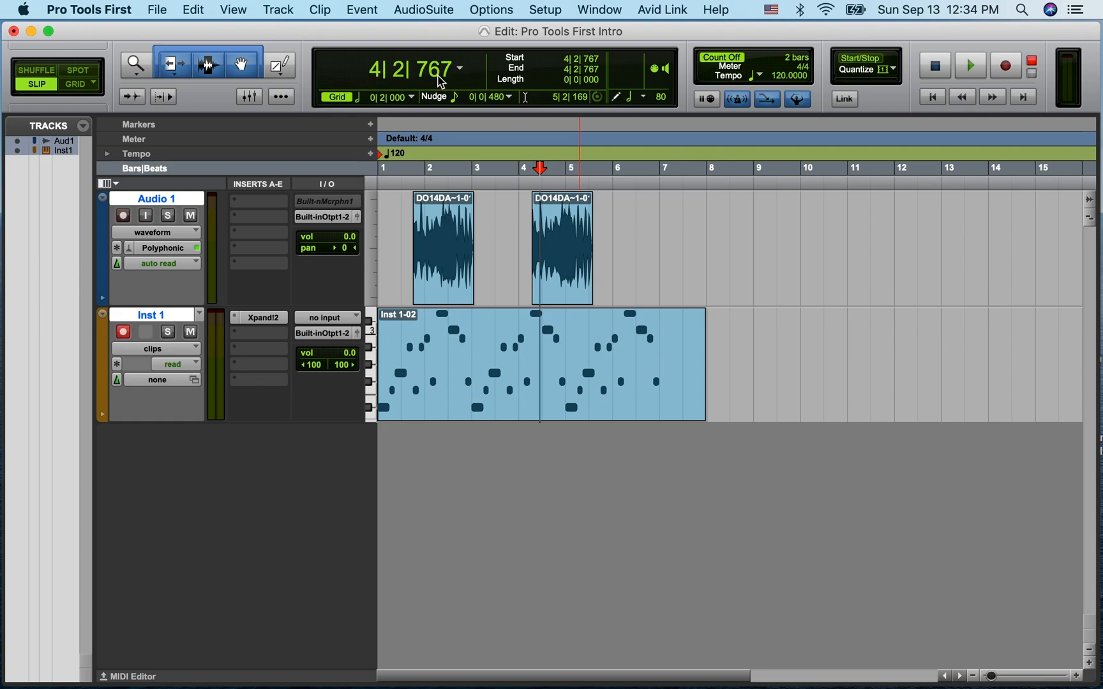
- Change the main counter's time format to Min:Secs
click(461, 73)
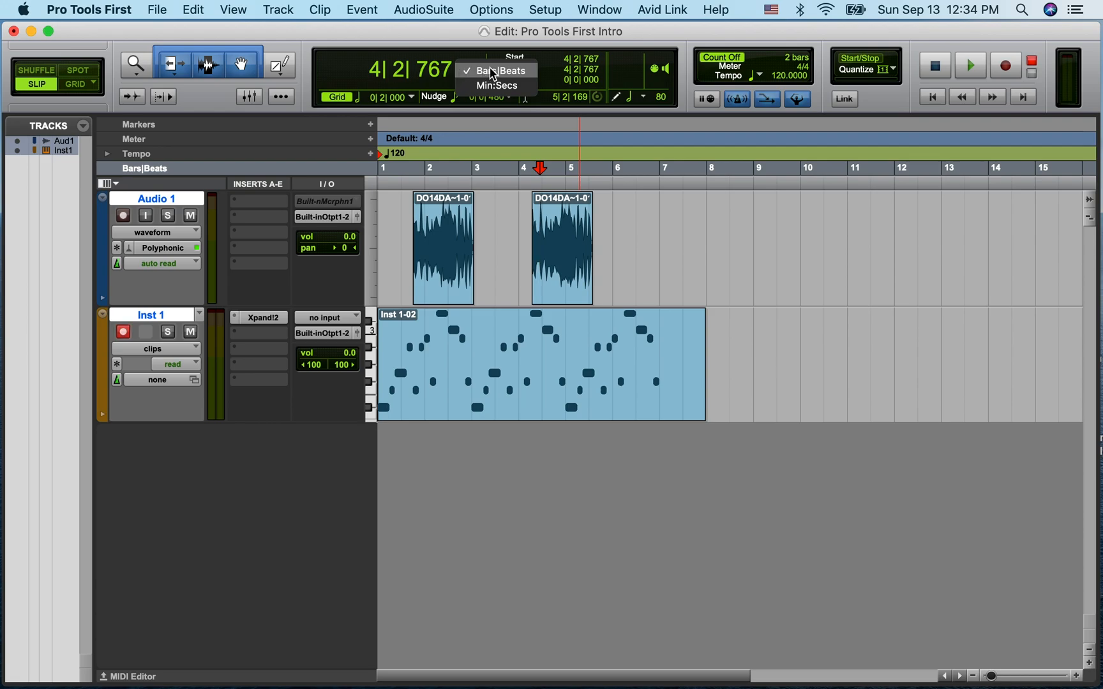
click(514, 86)
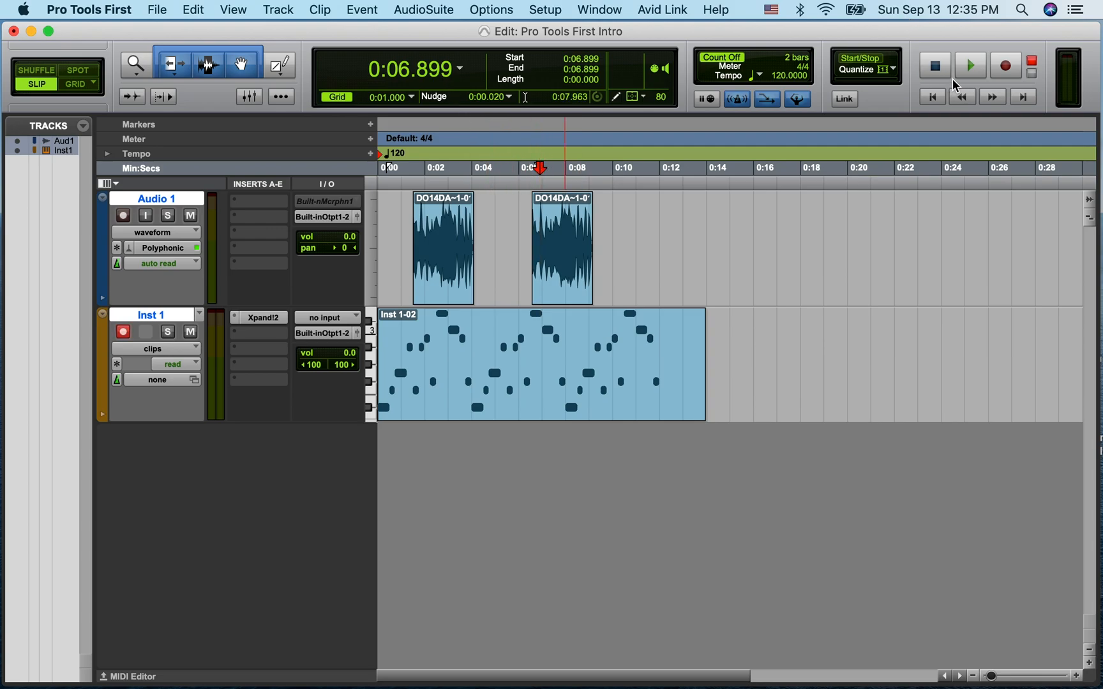
- Play a short passage of the session from 0:06.899 and stop playback
click(970, 65)
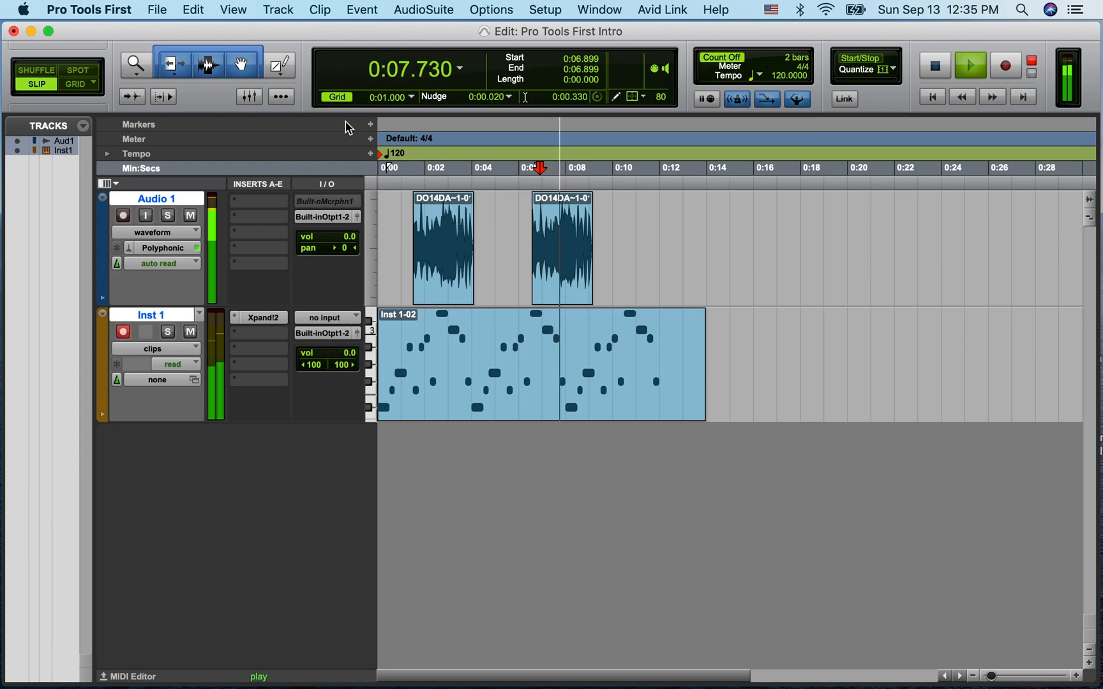
click(939, 66)
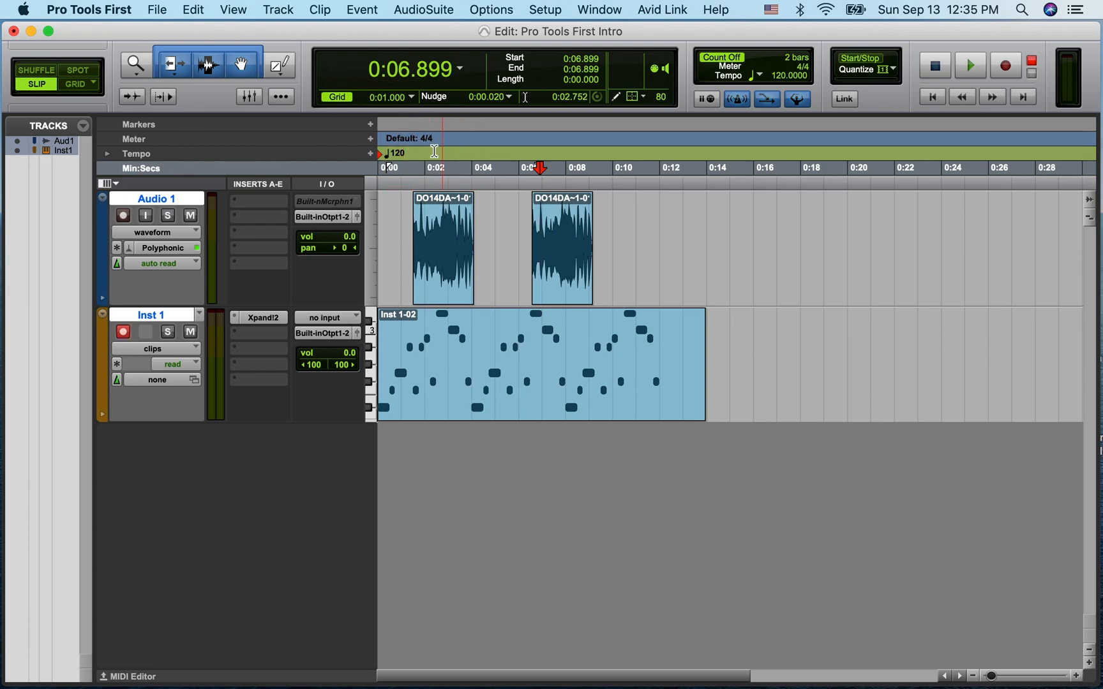
- Add a marker named "INtro" at 0:06.899 and move it earlier on the Markers ruler to just before 0:06
click(372, 129)
text(INtro)
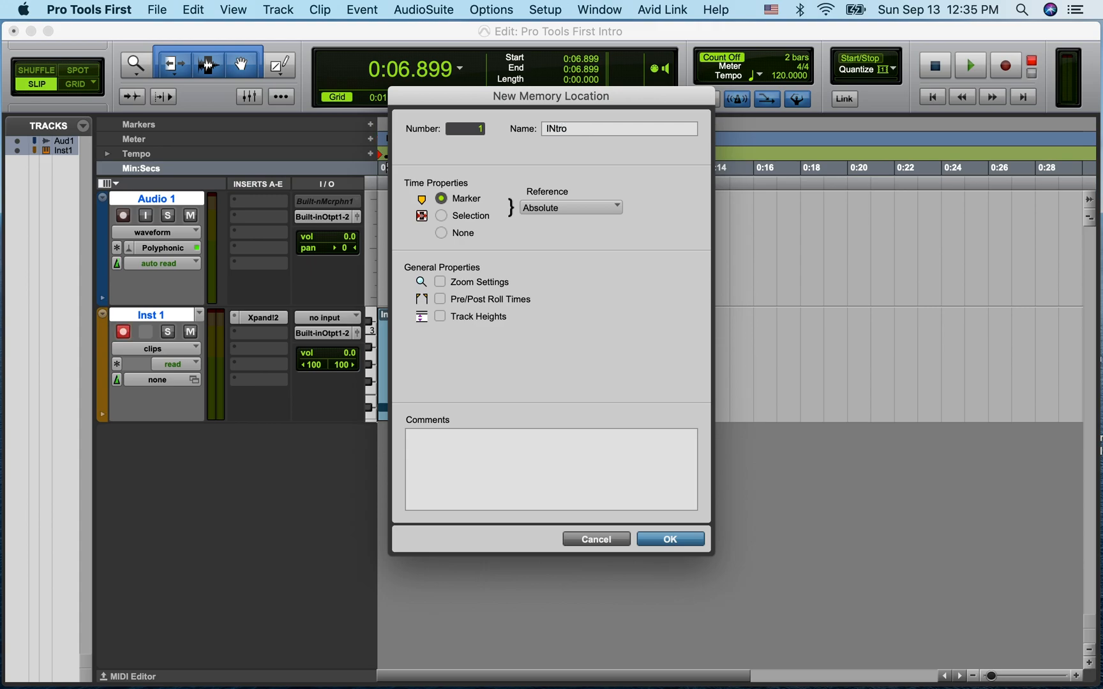
key(Return)
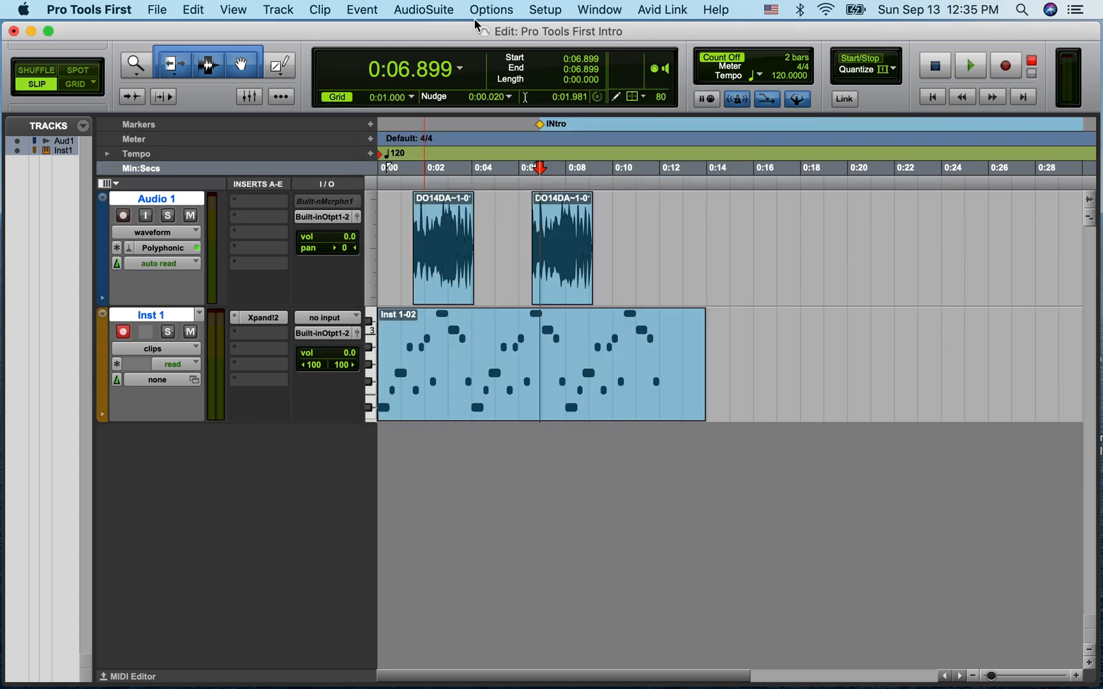
mouse_move(541, 128)
mouse_down()
mouse_move(411, 128)
mouse_move(469, 137)
mouse_up()
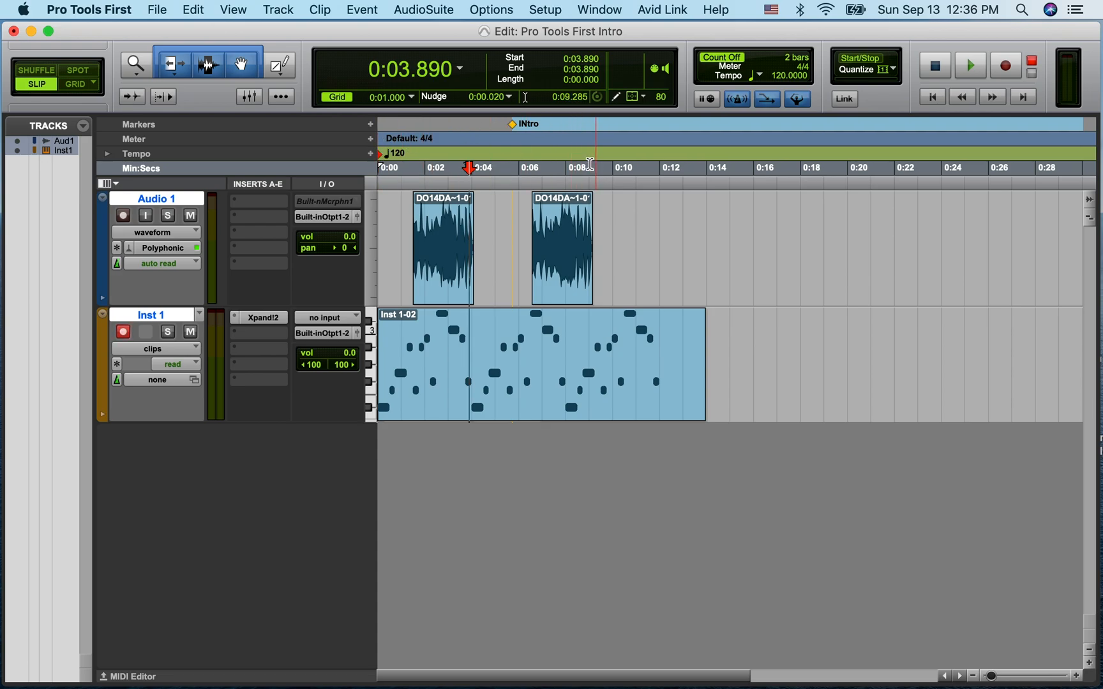
- Place the insertion point at 0:10.019 and insert a meter change to 3/4 there with Snap To Bar enabled
click(614, 167)
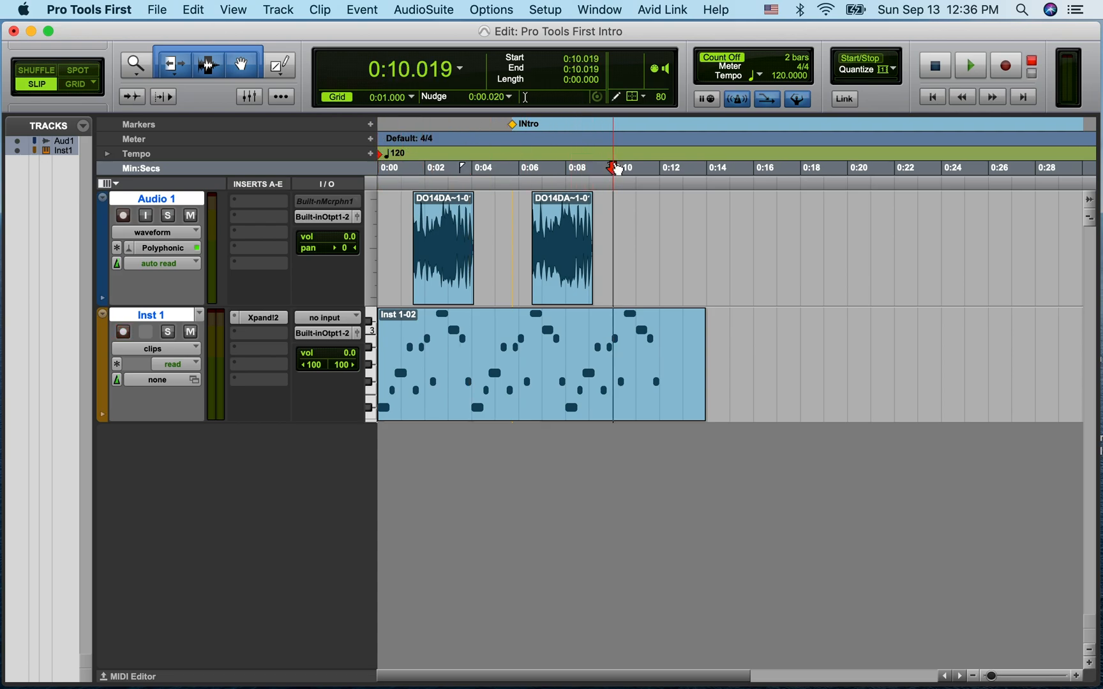
click(371, 139)
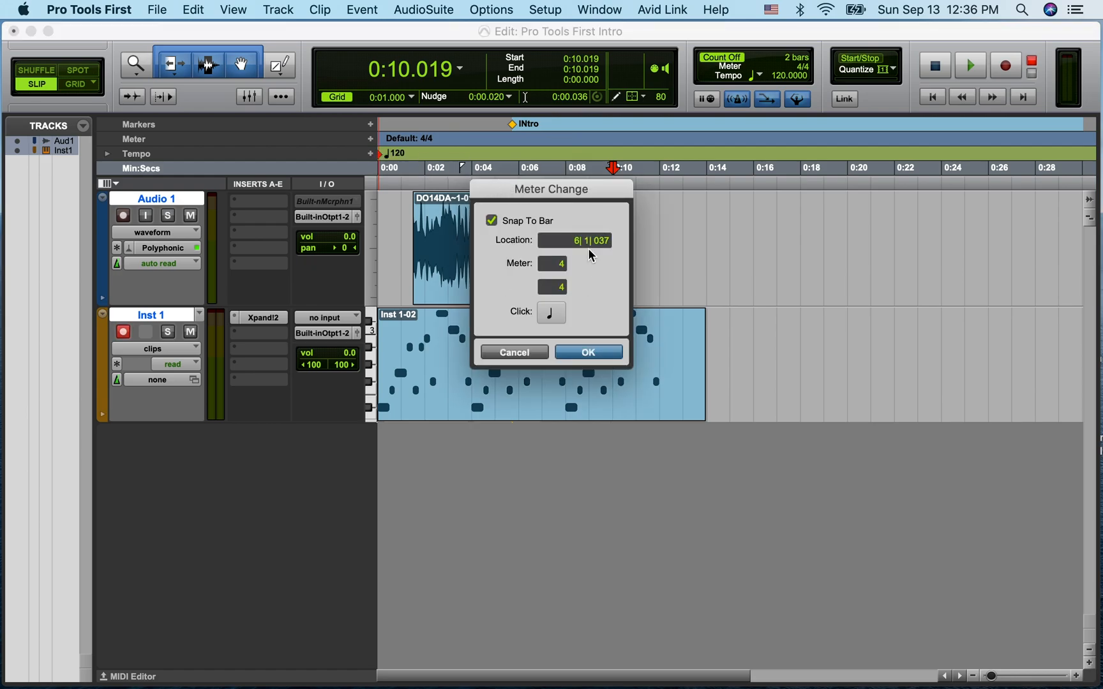
text(3)
click(583, 353)
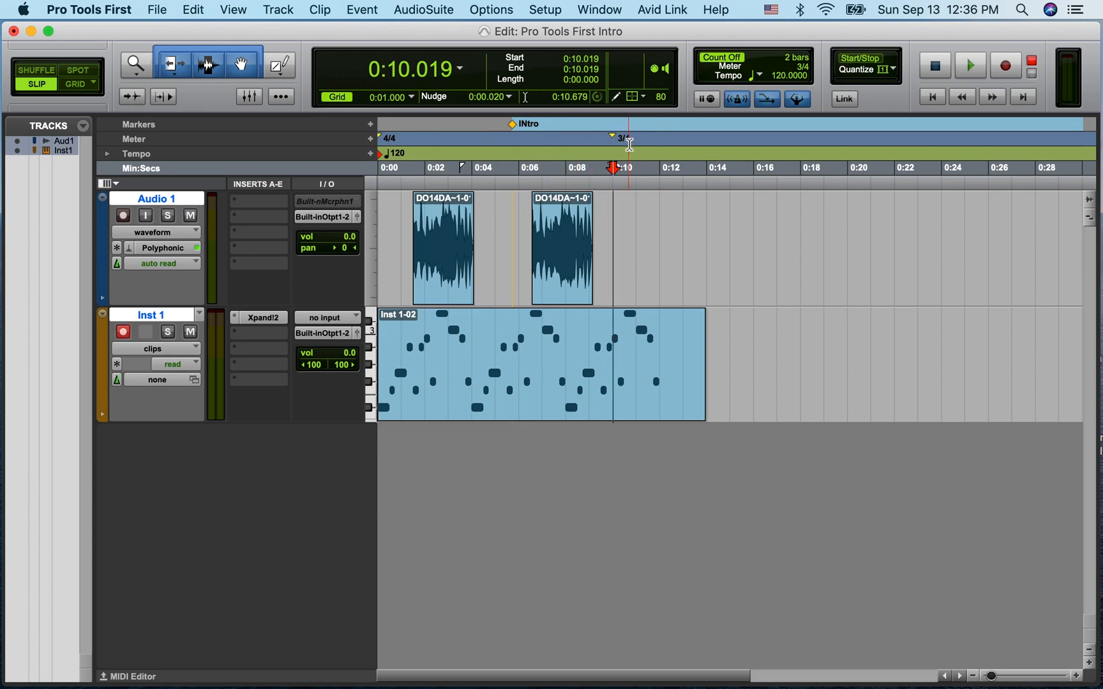
- Insert a tempo change to 88 BPM at the 0:10.019 position, with Snap To Bar enabled
click(370, 154)
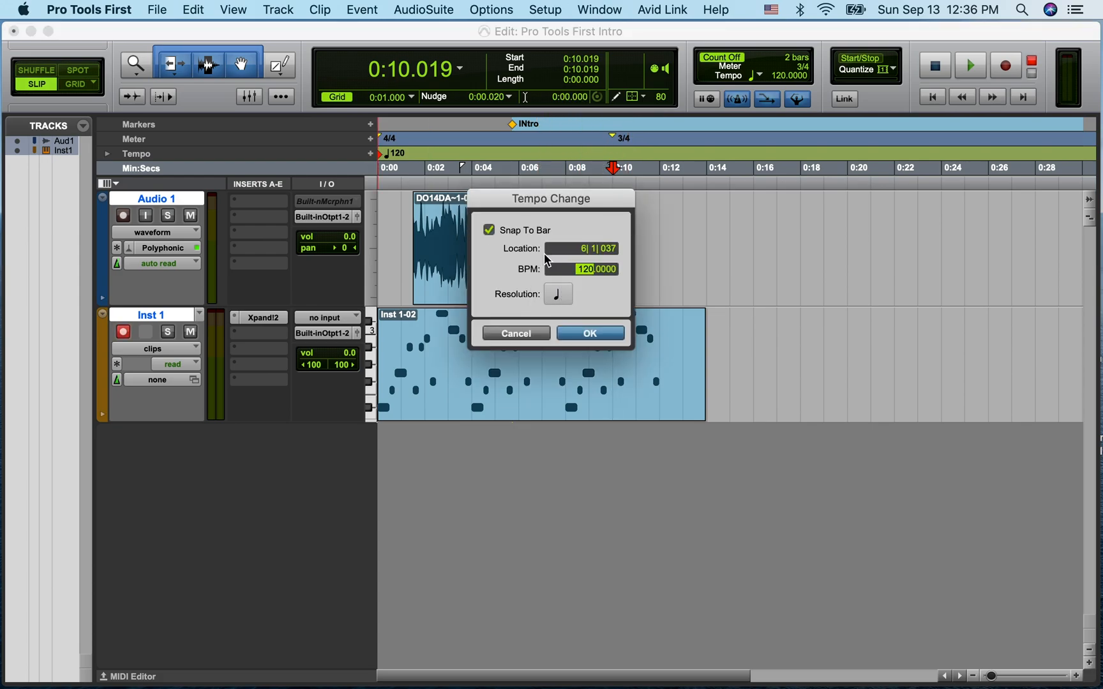
text(88)
click(590, 333)
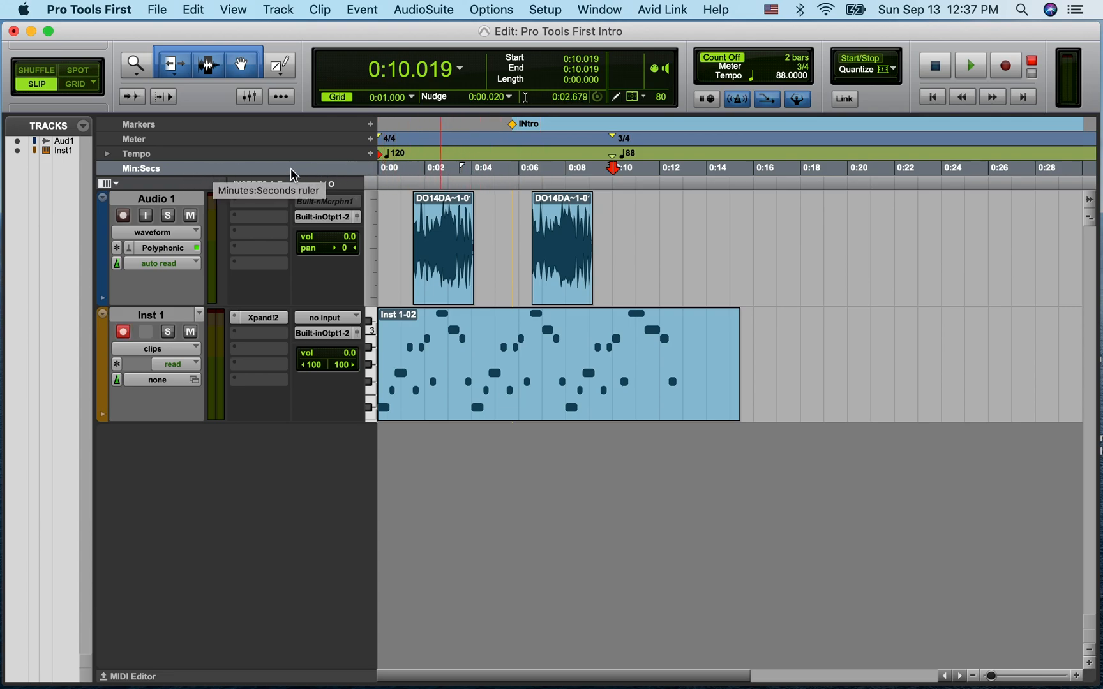
- Change the main counter's time format to Bars|Beats
click(459, 72)
click(474, 52)
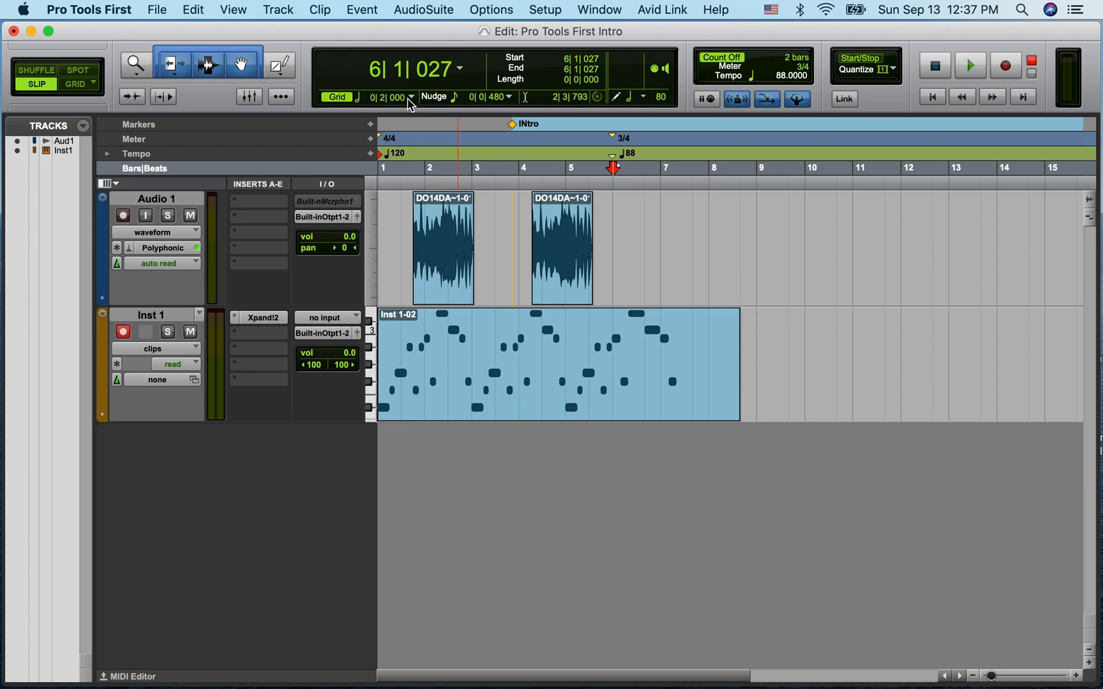
- Toggle the grid lines in the tracks off and on twice, leaving them displayed
click(339, 99)
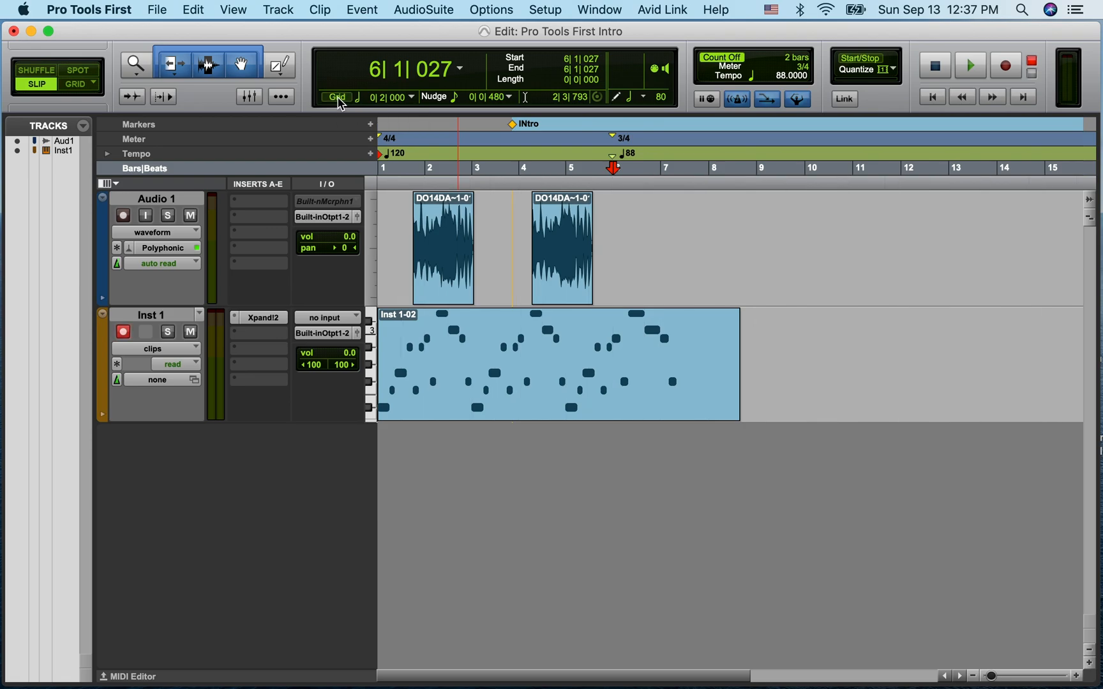
click(339, 99)
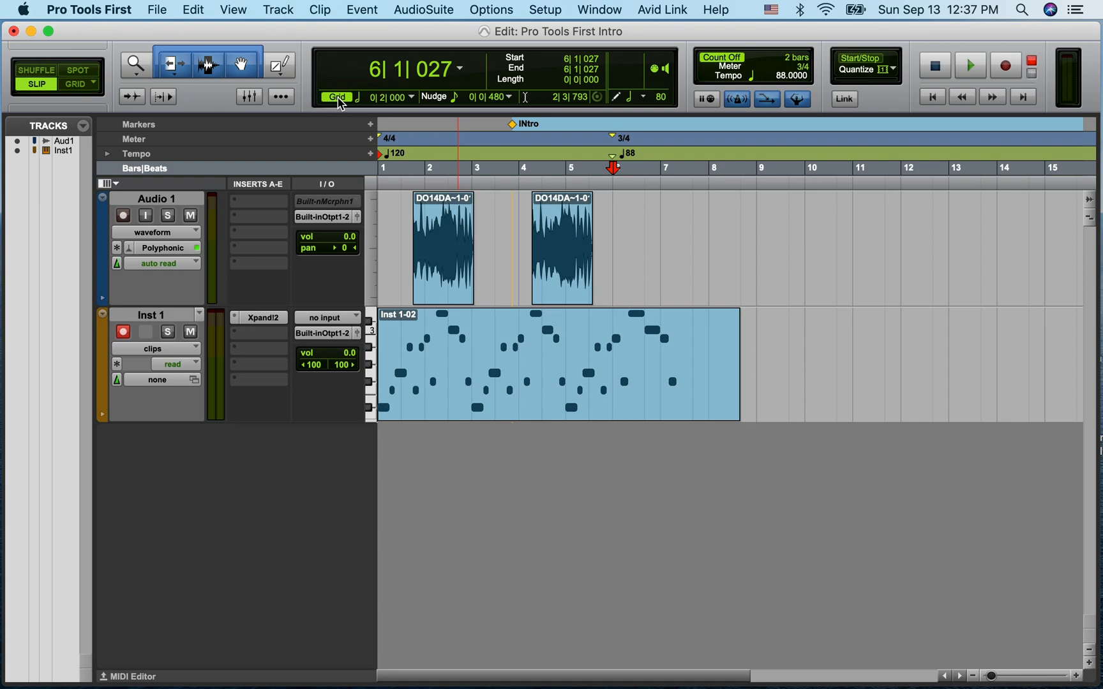
click(339, 99)
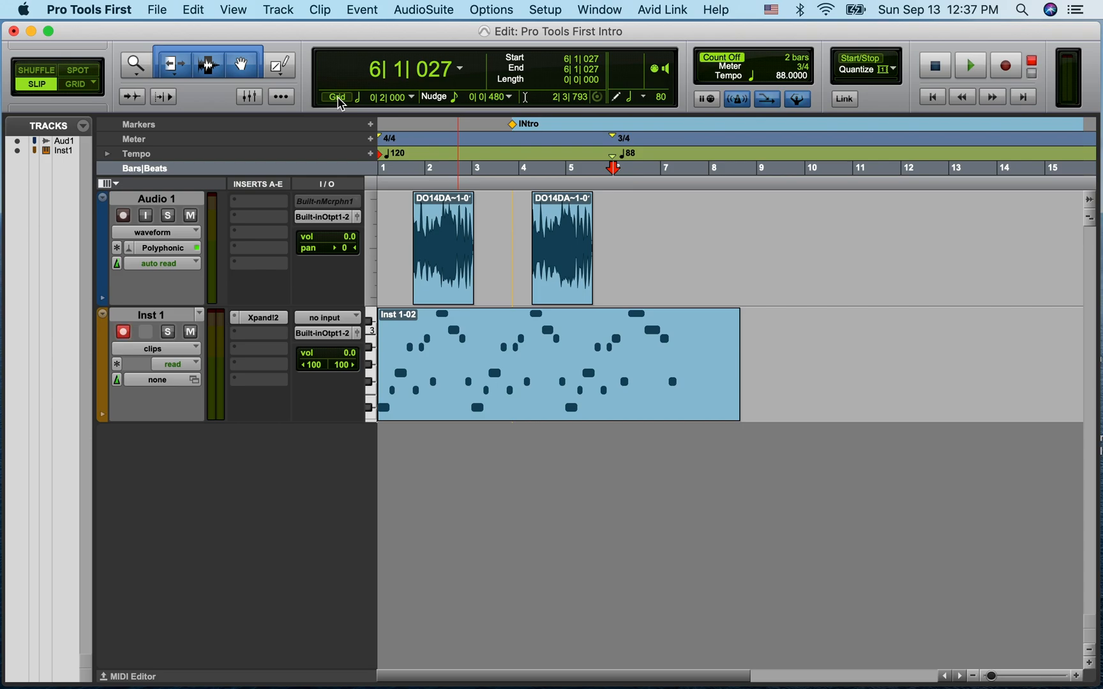
click(338, 97)
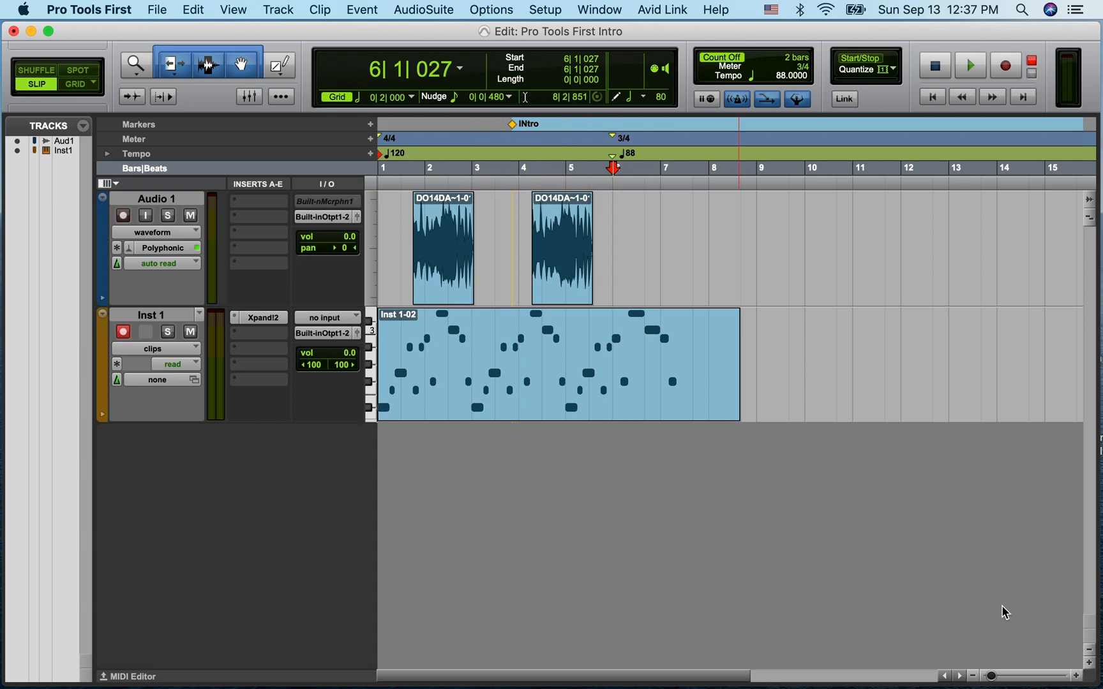
- Try a 1/16 note grid value over the opening bars, and settle on a 1/4 note grid value
drag(989, 679, 992, 681)
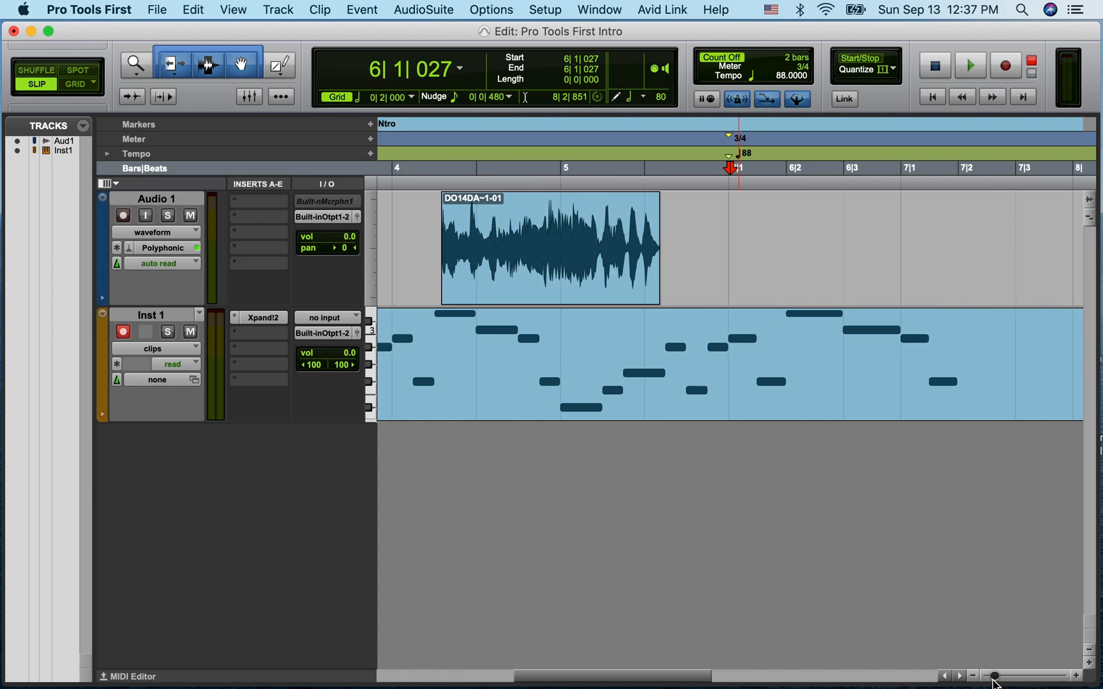
key(Home)
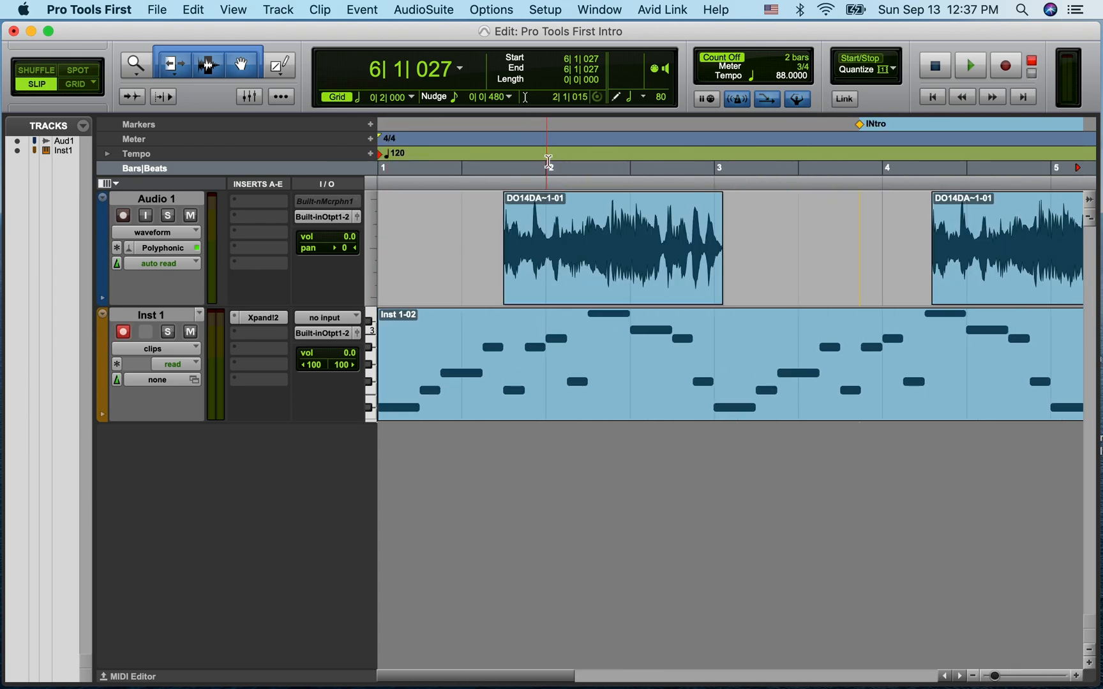
click(412, 99)
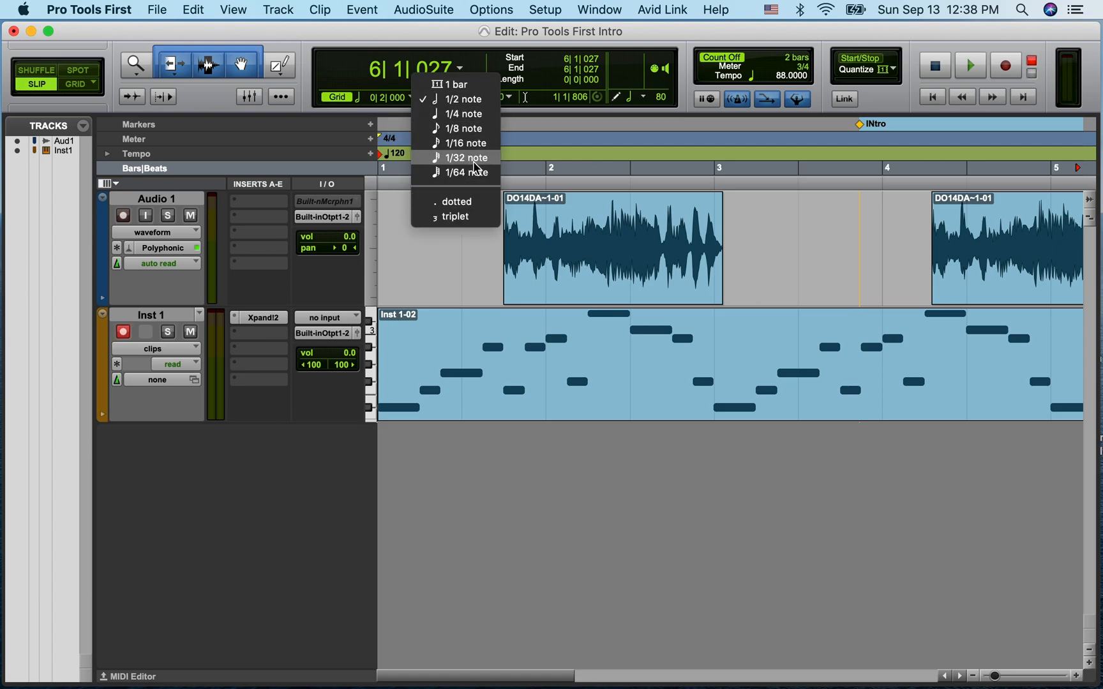
click(465, 145)
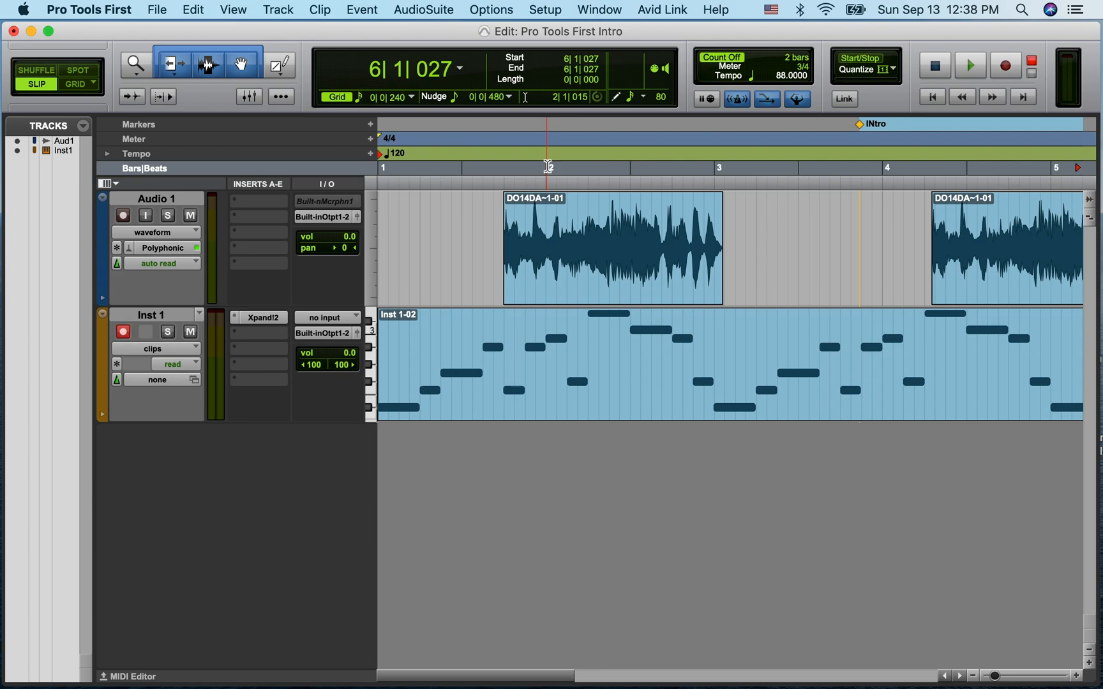
click(409, 102)
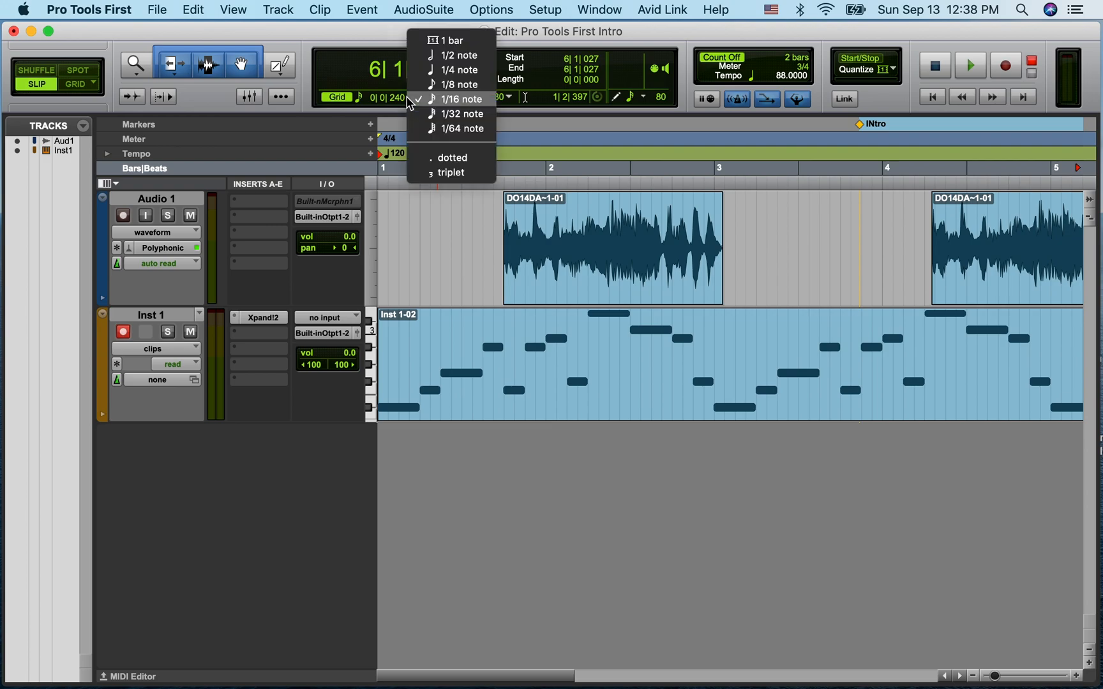
click(450, 70)
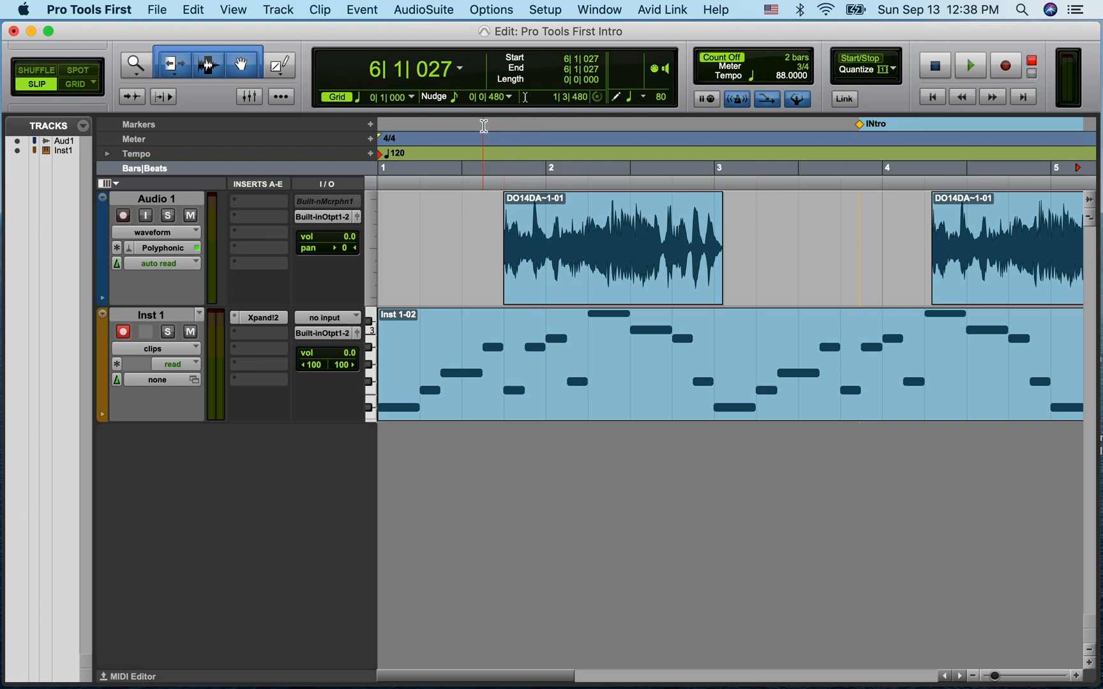
- Zoom the timeline out, and use the Zoomer tool on Audio 1 to zoom in, out and in again, leaving about five bars in view
drag(997, 680, 994, 682)
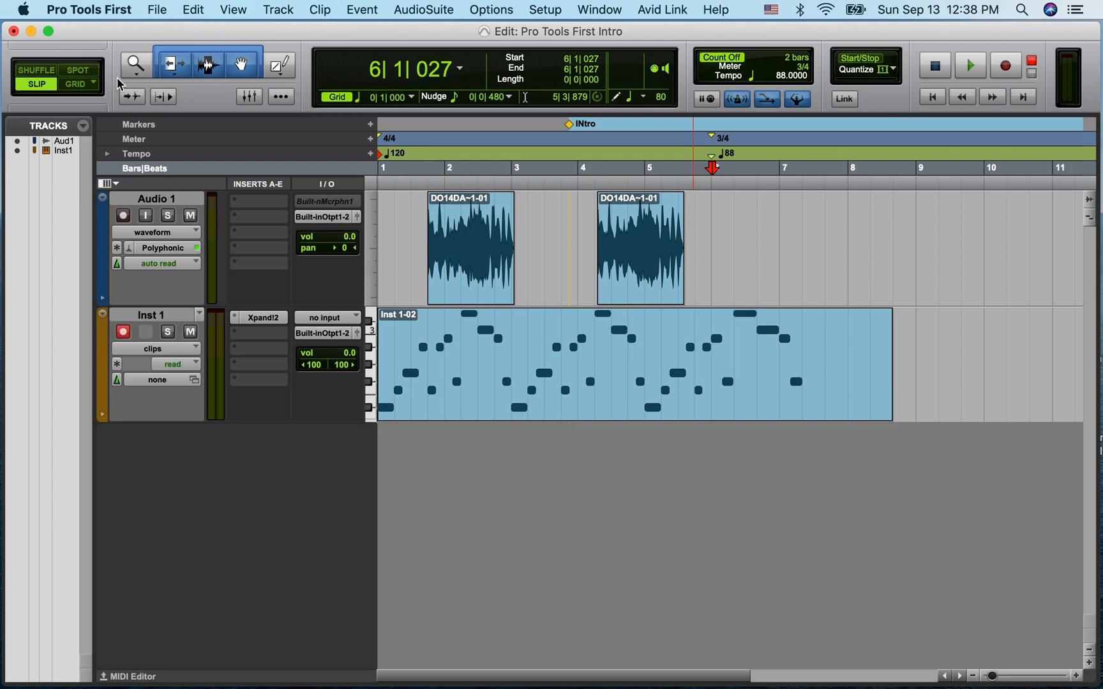
click(135, 65)
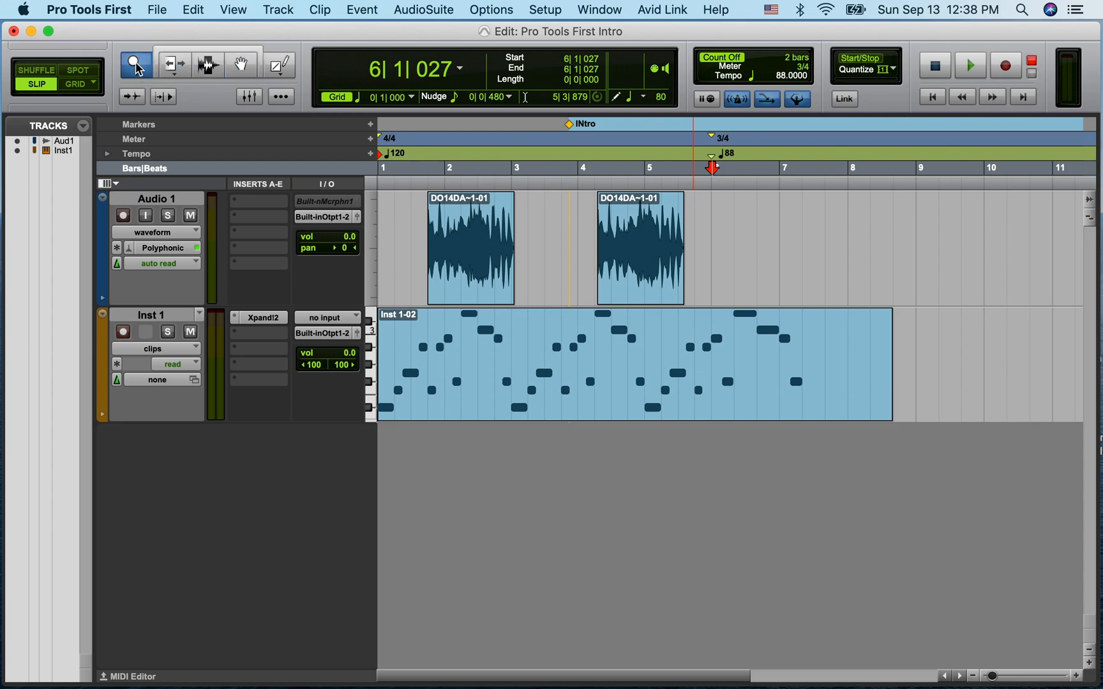
click(480, 247)
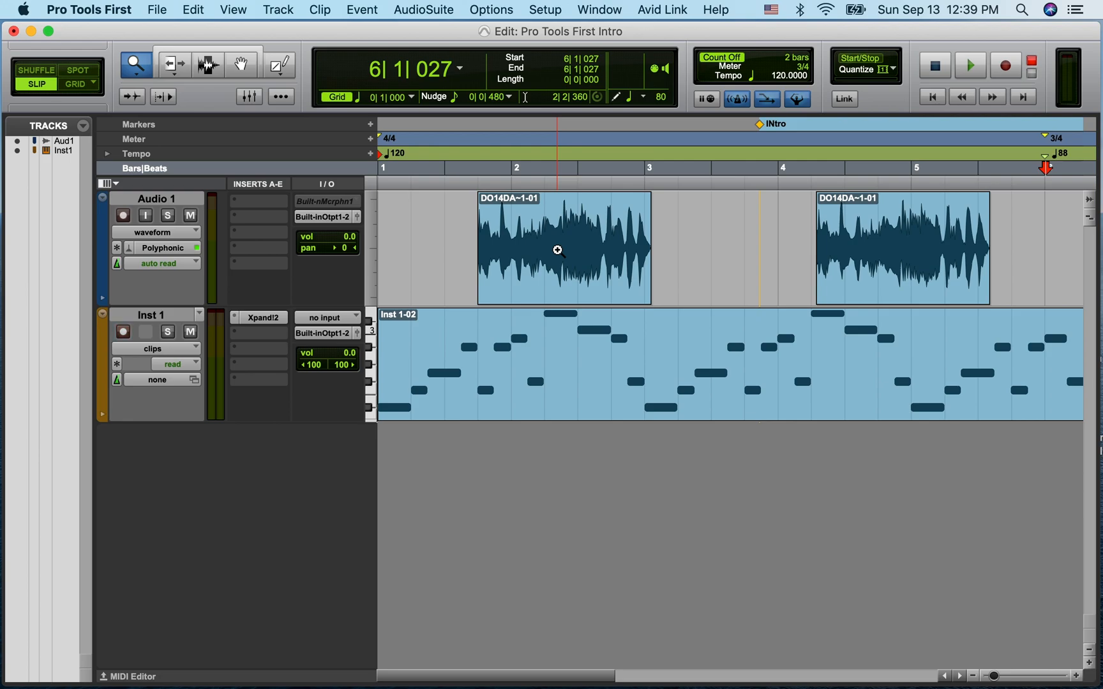
alt+click(558, 251)
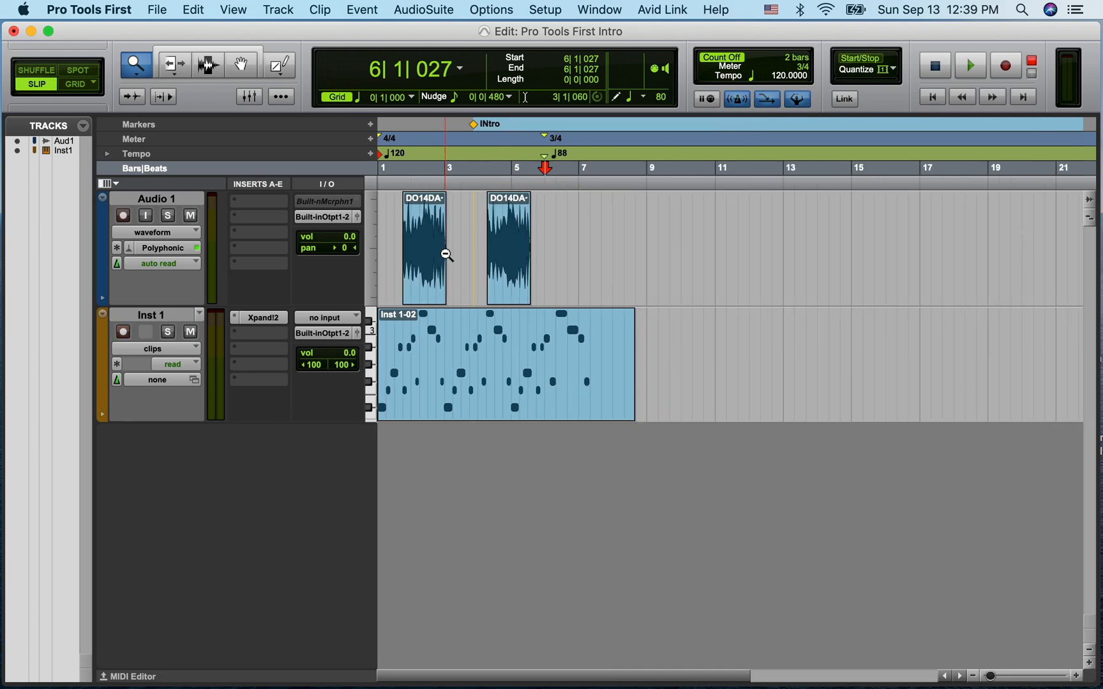
click(464, 242)
click(464, 242)
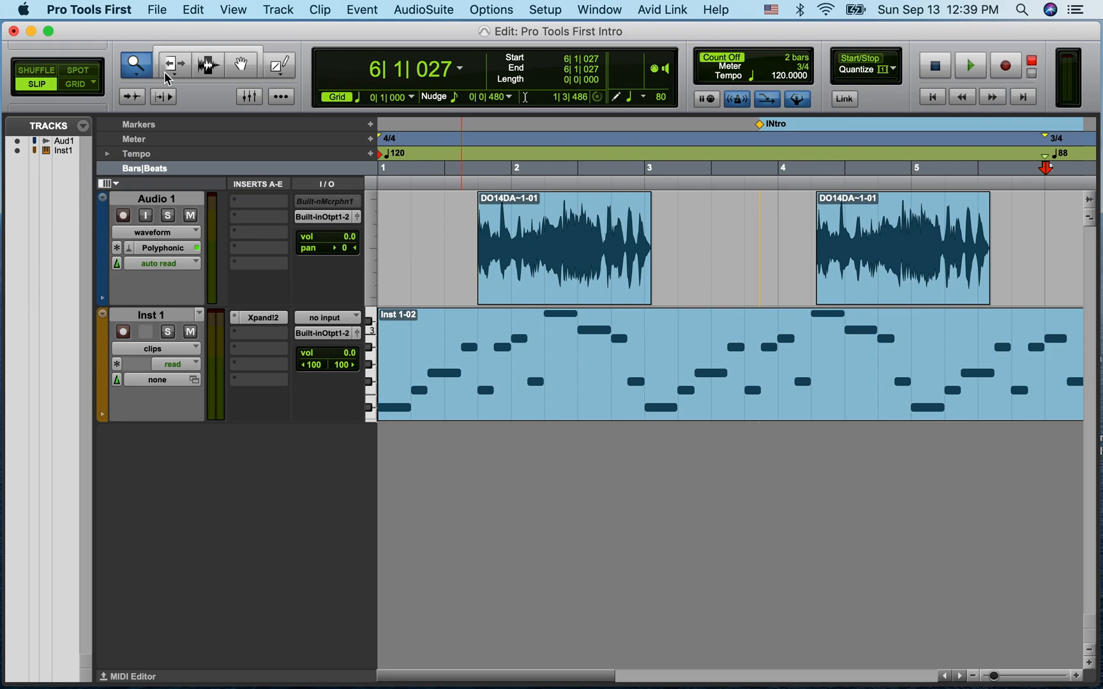
- Use the Trim tool on the start edges of the first Audio 1 clip and the Inst 1 clip, keeping both at full length
click(181, 78)
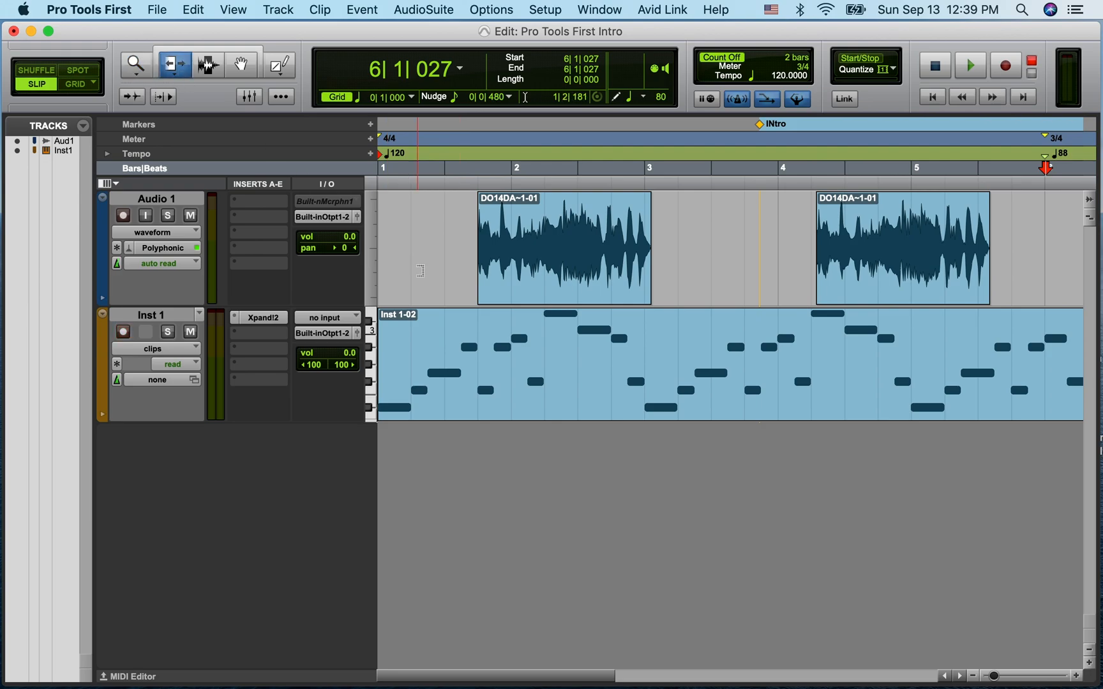
mouse_move(482, 263)
mouse_down()
mouse_move(514, 263)
mouse_move(467, 261)
mouse_up()
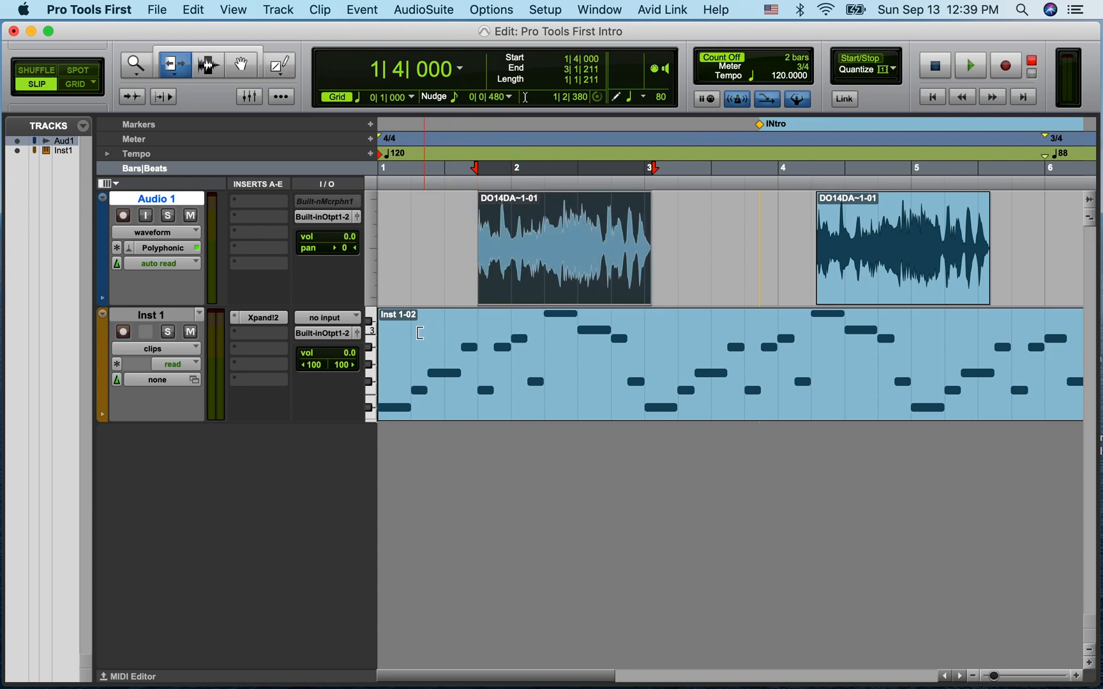
mouse_move(382, 363)
mouse_down()
mouse_move(528, 350)
mouse_move(517, 352)
mouse_move(522, 368)
mouse_move(379, 356)
mouse_up()
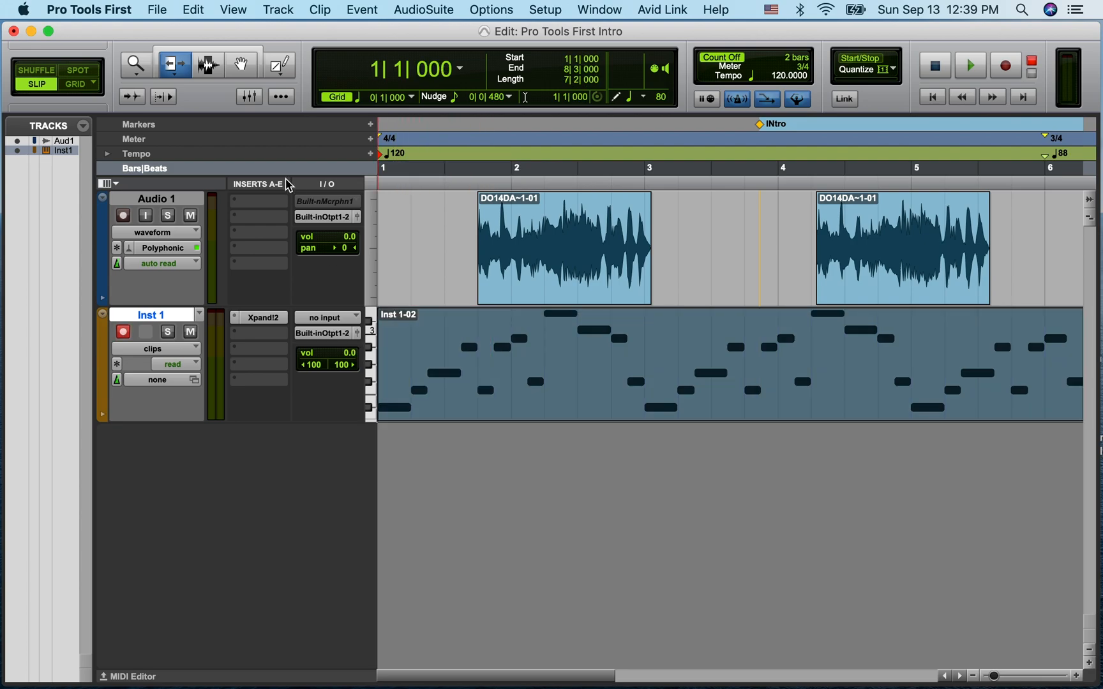
- With the Selector tool, copy the 4|4|683 to 5|2|524 portion of the second Audio 1 clip and paste it at 6|1|583 on the same track
click(209, 66)
drag(527, 232, 598, 233)
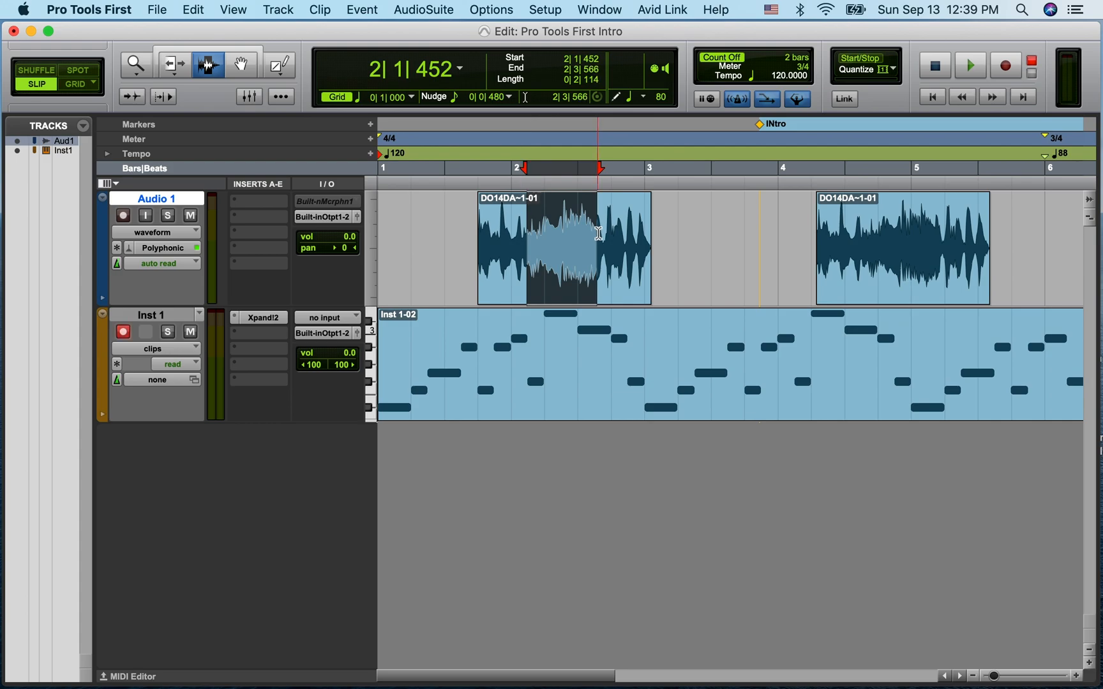
scroll(599, 233, right, 5)
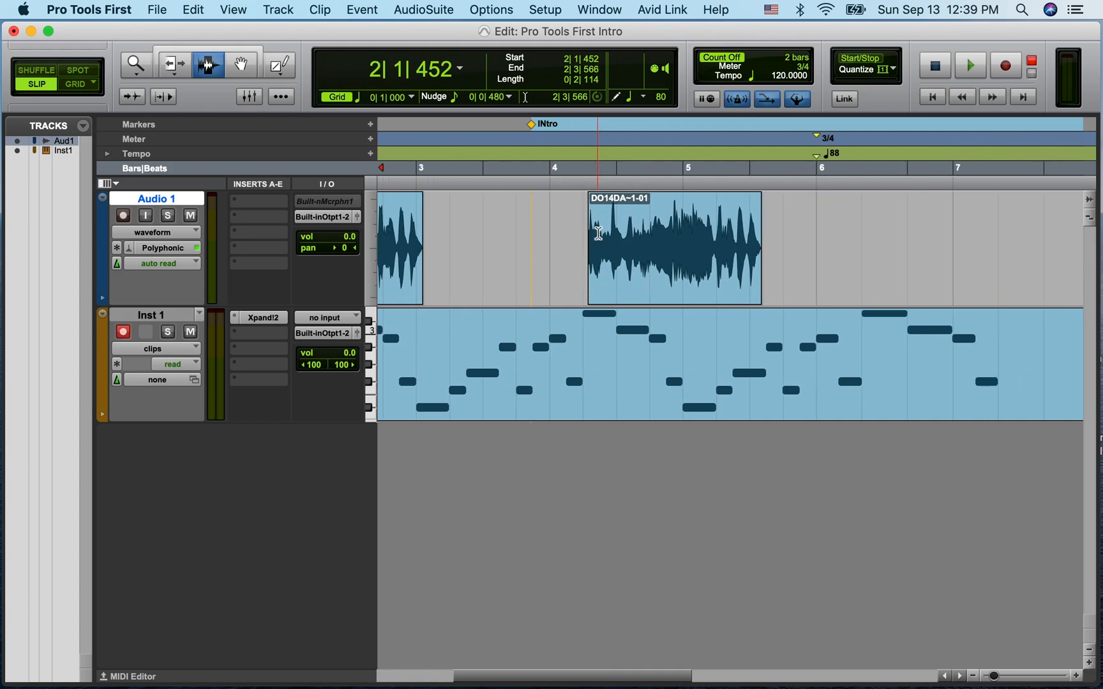
scroll(599, 233, right, 4)
drag(490, 249, 551, 251)
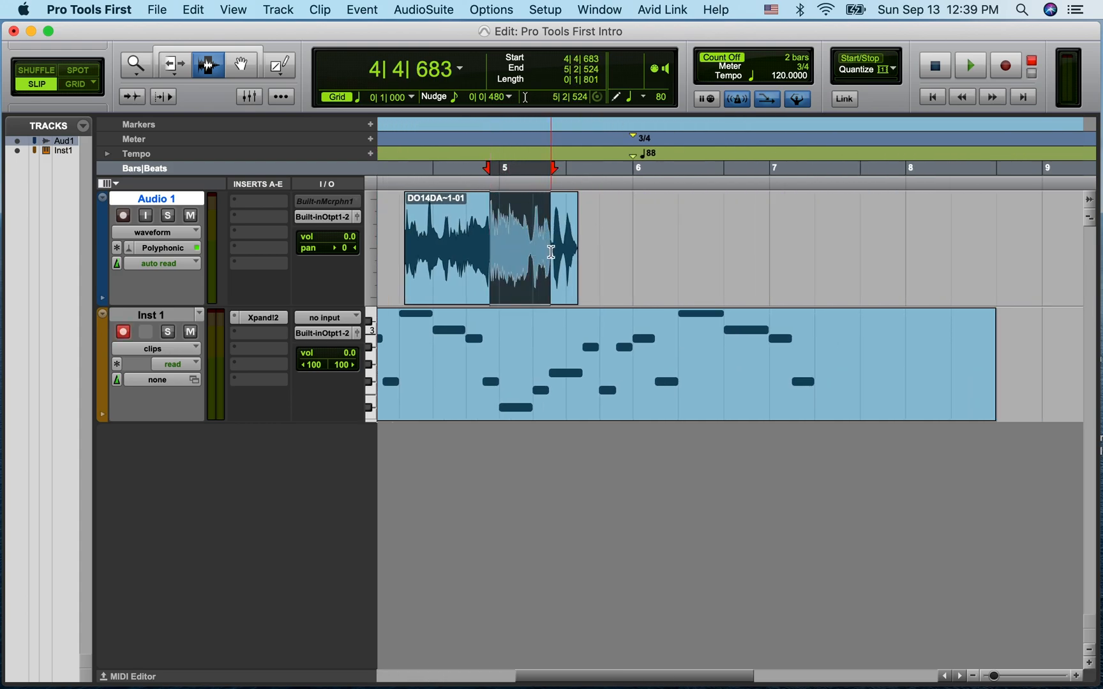
click(662, 226)
key(super+v)
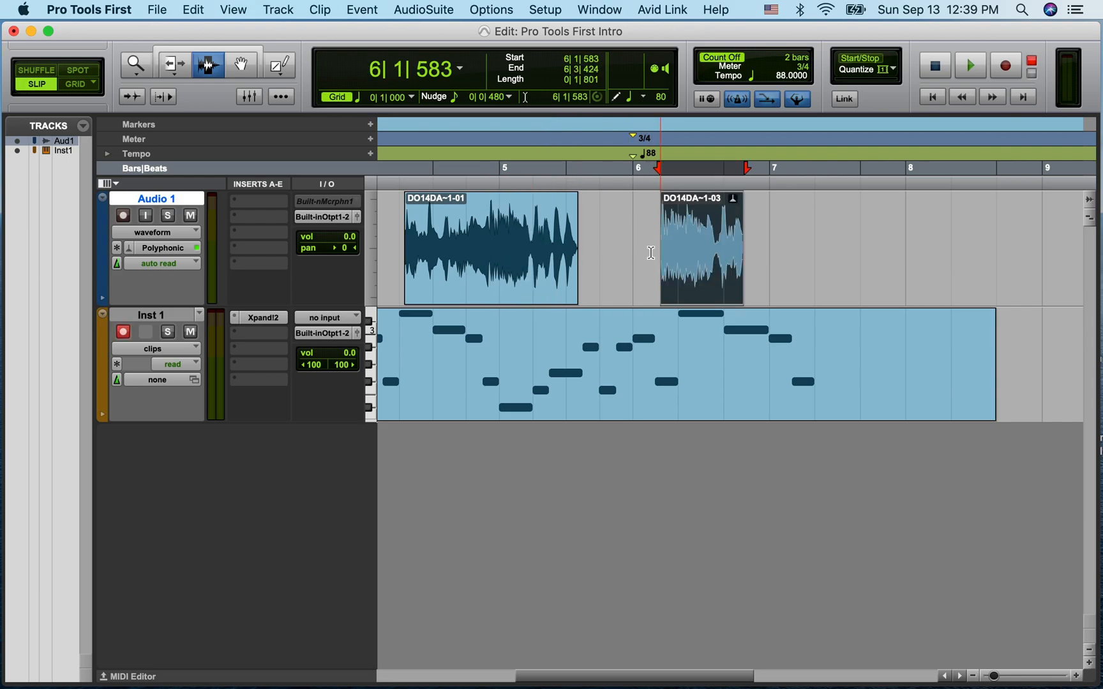
- Copy a section of about one bar spanning bars 5 and 6 of the Inst 1 clip and paste it at 9|3|192 on the same track
drag(554, 369, 679, 370)
key(super+c)
scroll(744, 362, right, 10)
click(598, 344)
key(super+v)
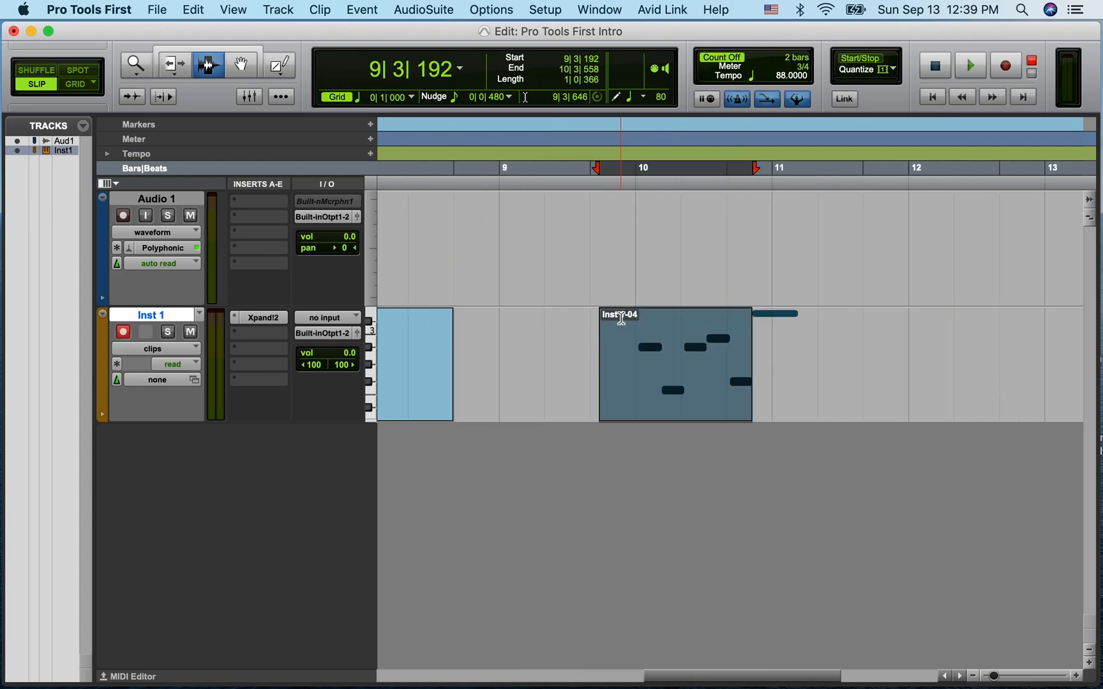
scroll(542, 354, left, 6)
scroll(542, 354, right, 5)
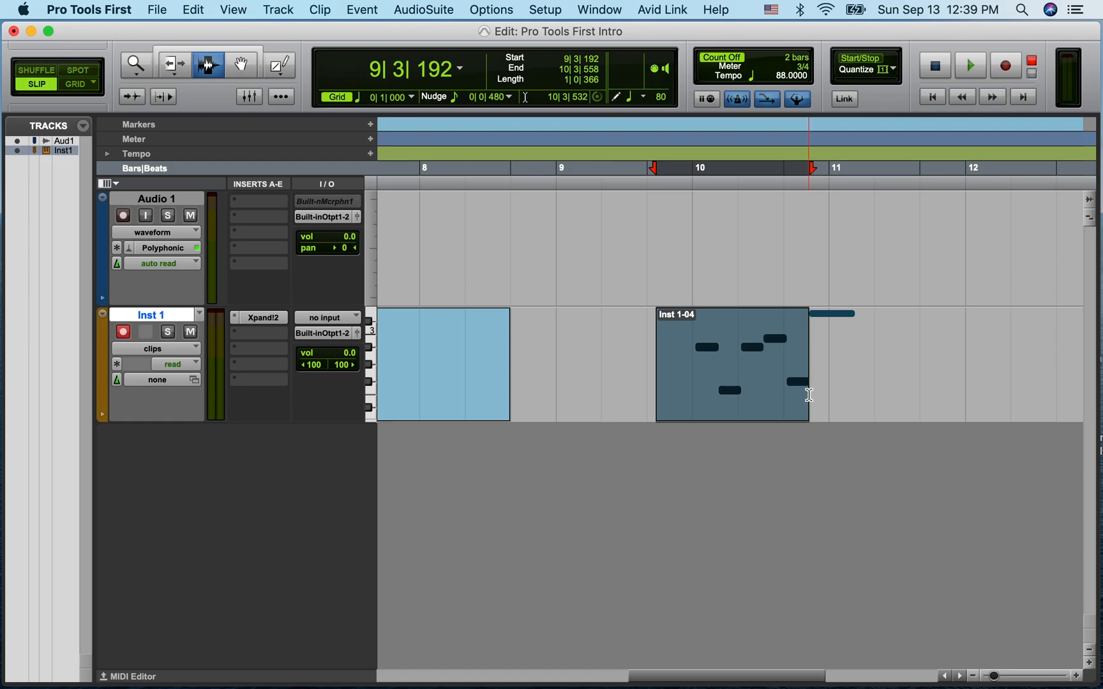
- With the Grabber tool, move the second Audio 1 clip to 4|2|381 and the Inst 1-04 clip to 10|1|651
click(244, 69)
scroll(490, 215, left, 10)
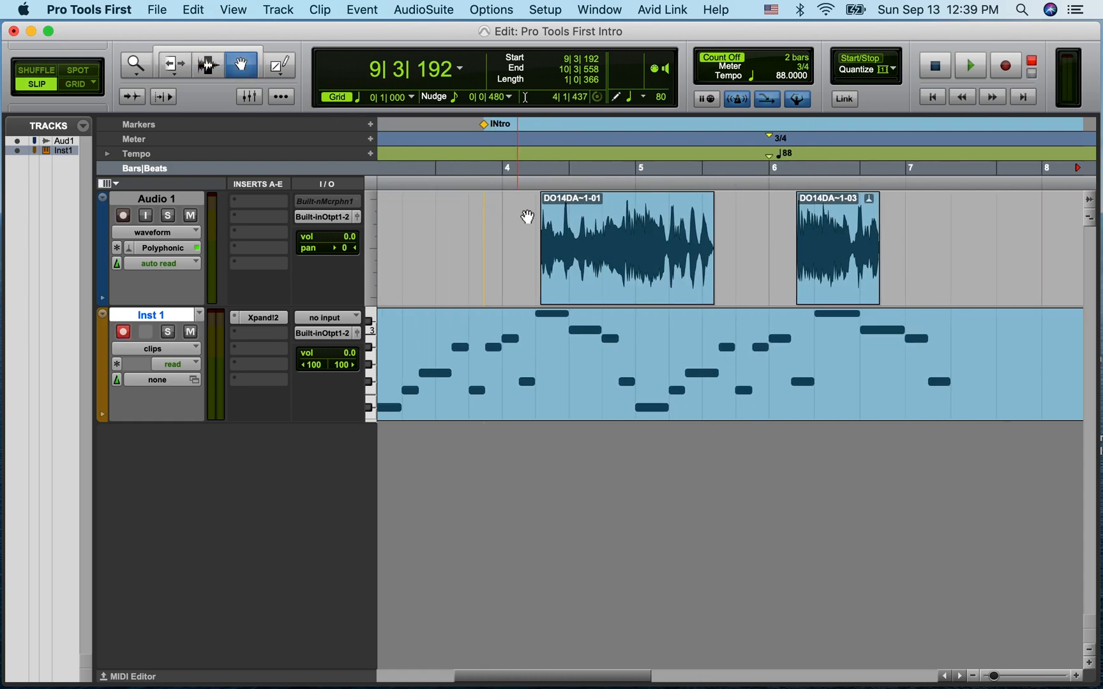
mouse_move(606, 281)
mouse_down()
mouse_move(517, 285)
mouse_move(616, 280)
mouse_up()
scroll(727, 332, right, 15)
drag(658, 380, 702, 365)
scroll(653, 355, left, 5)
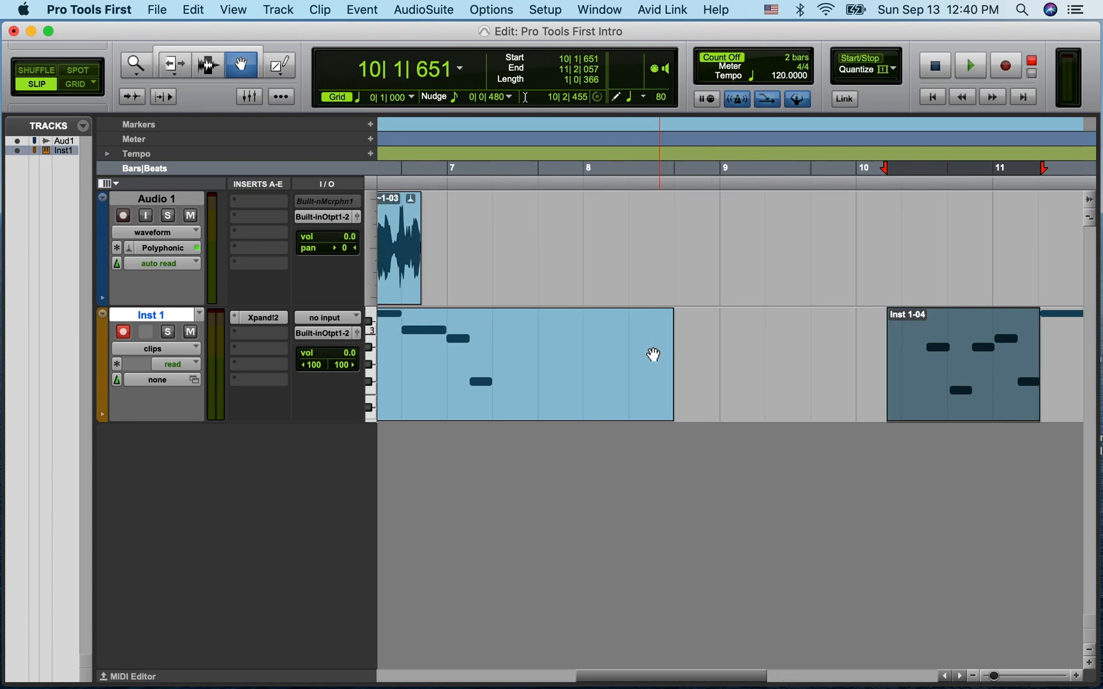
scroll(652, 355, left, 10)
scroll(653, 355, right, 6)
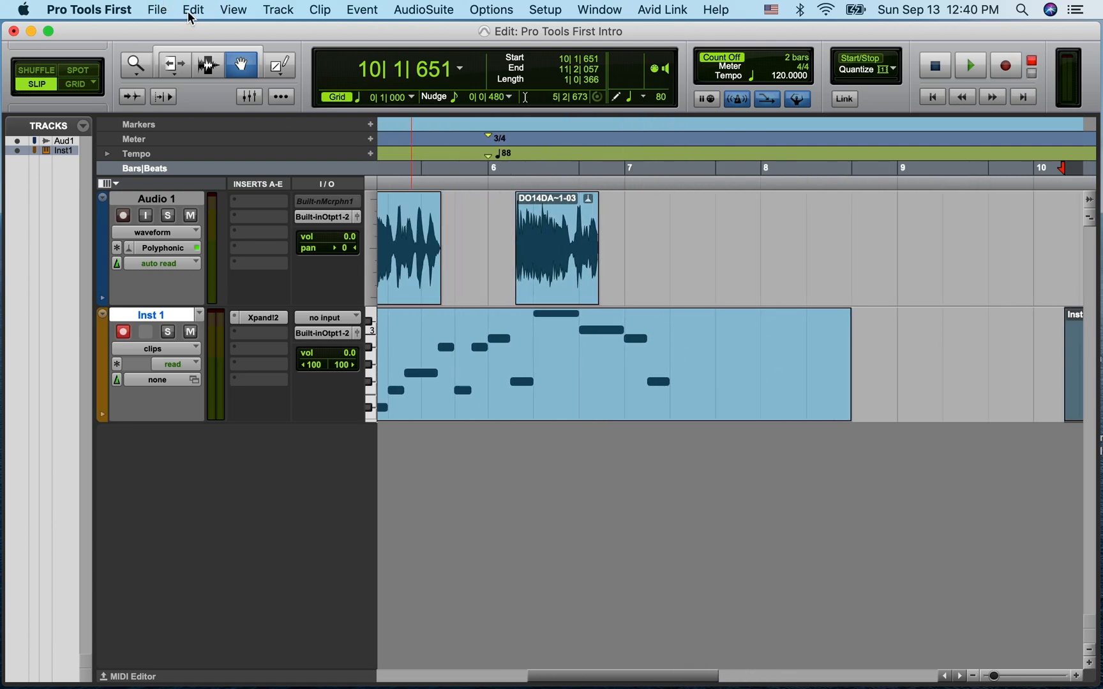
- Create one mono audio track in Ticks, and move the last short clip on Audio 1 to 6|1|837 on the same track
click(274, 9)
click(287, 30)
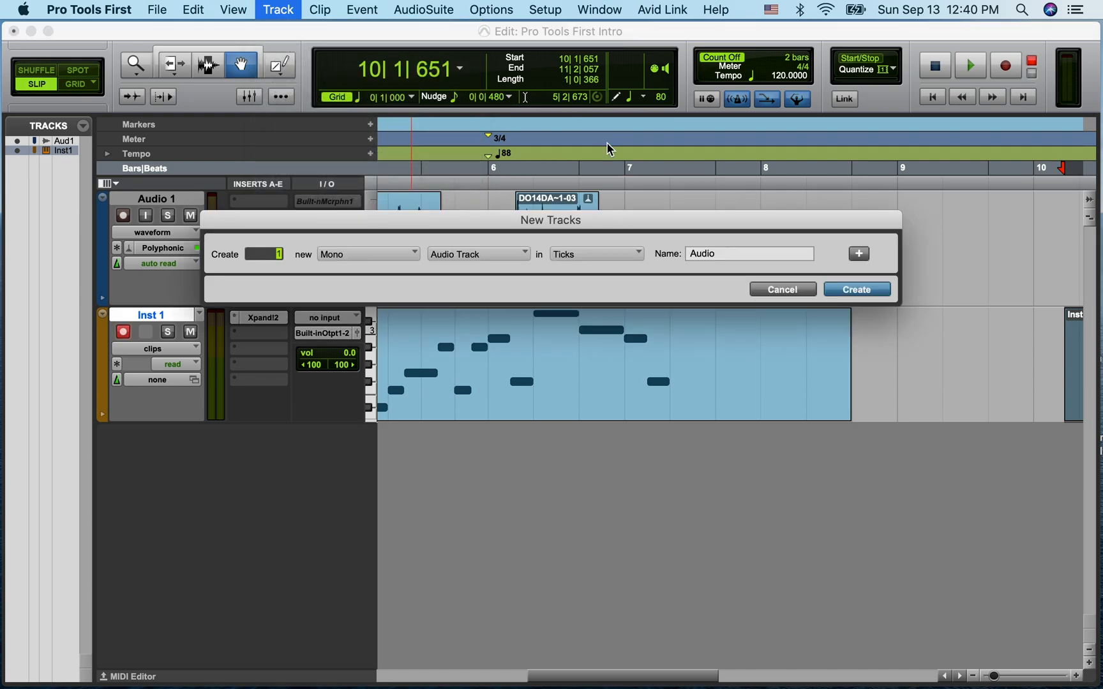
click(855, 289)
drag(575, 239, 574, 294)
drag(586, 396, 300, 140)
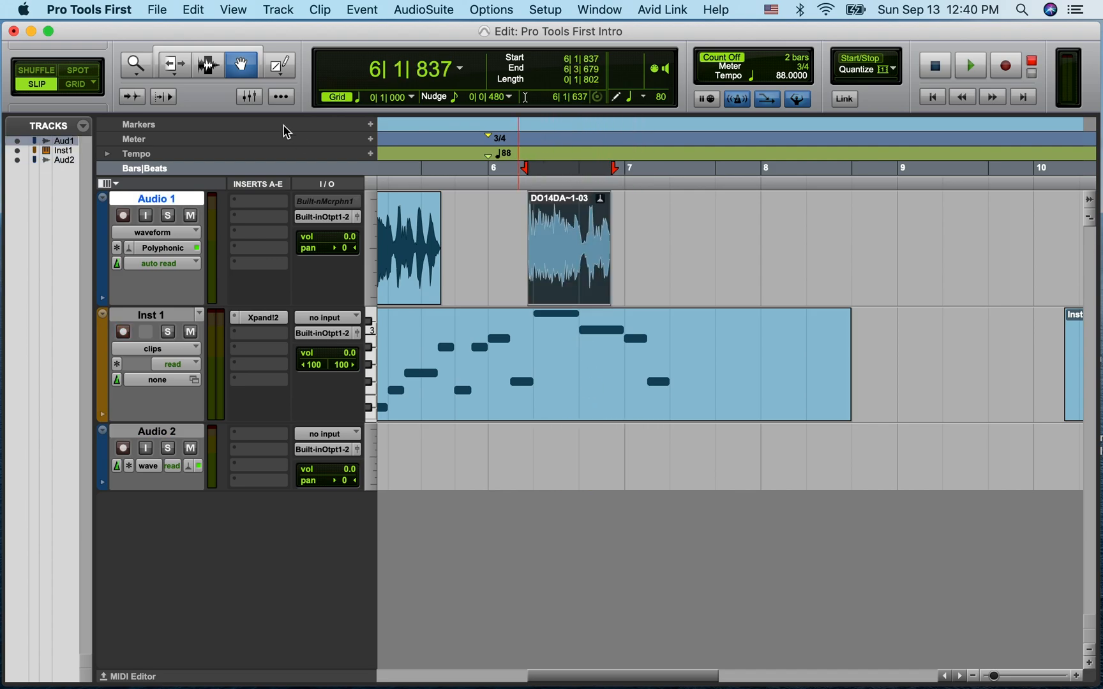
- Use the Pencil tool to add two notes to Inst 1 at about 7|2|690 and 8|1|025, and return the track to clips view
click(290, 72)
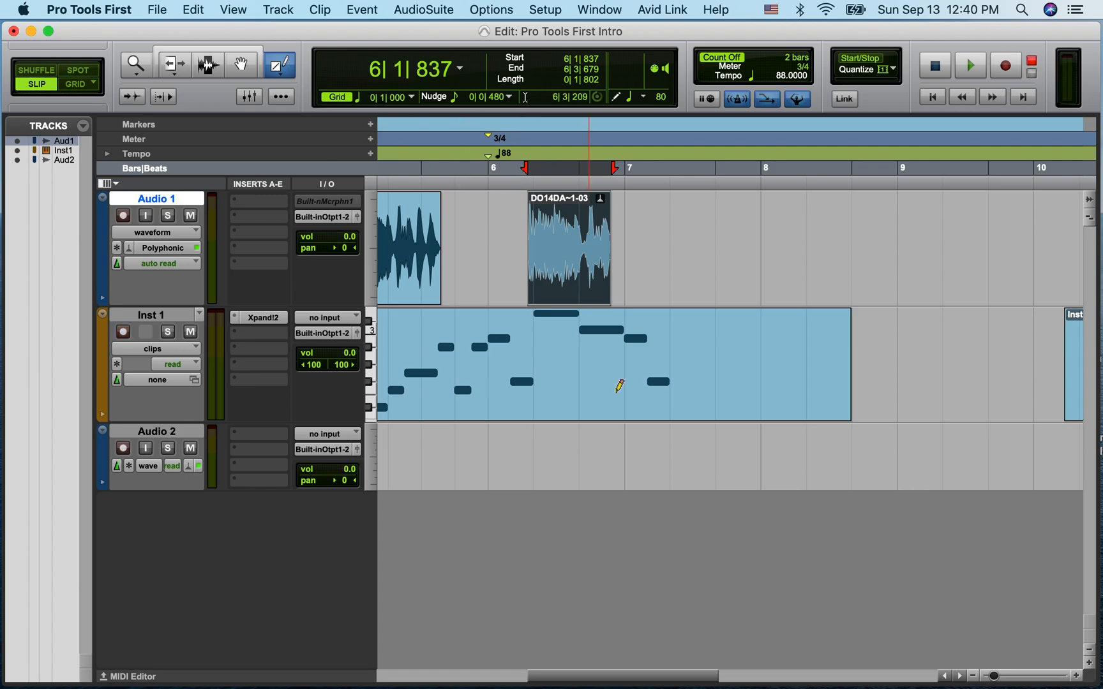
key(ctrl+minus)
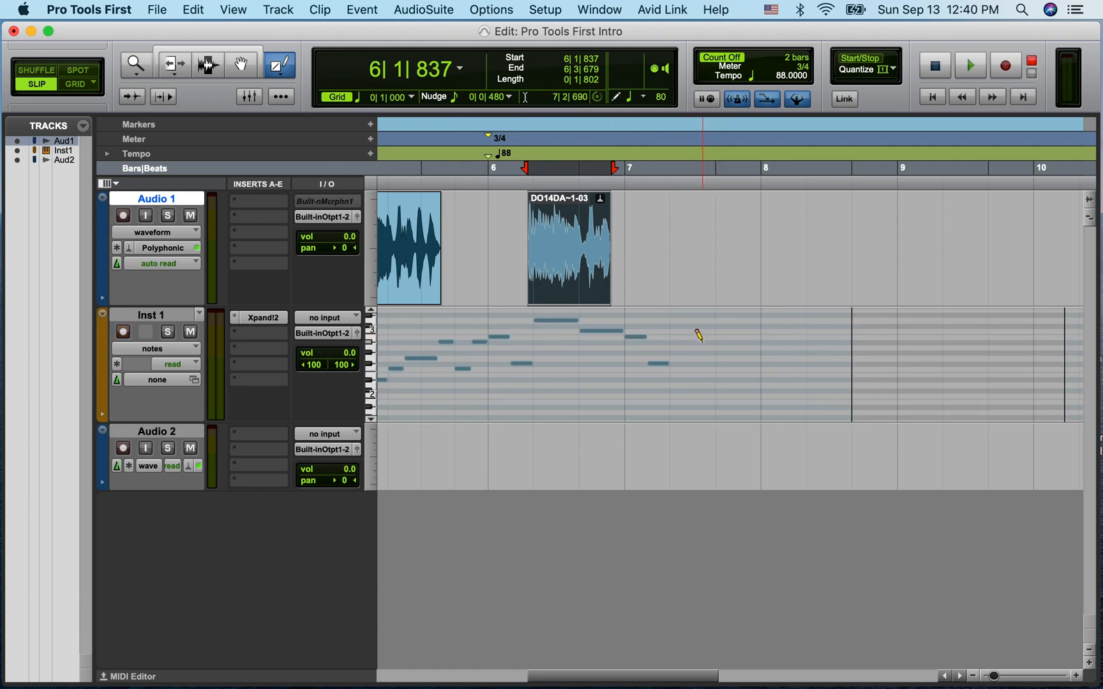
click(703, 343)
click(760, 329)
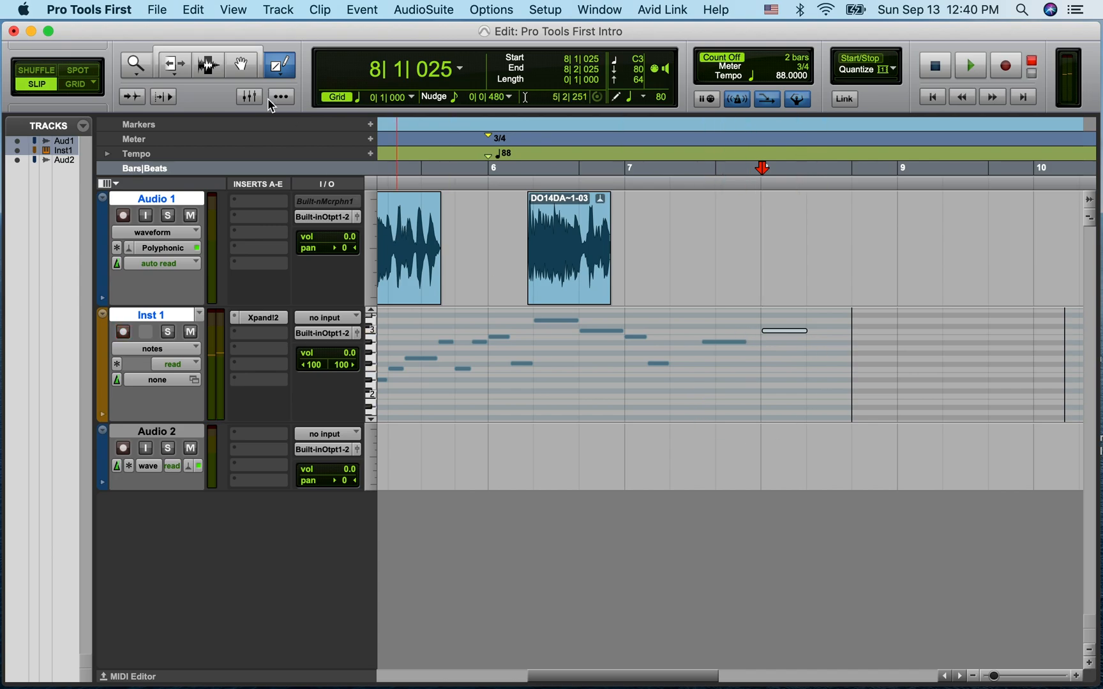
click(157, 349)
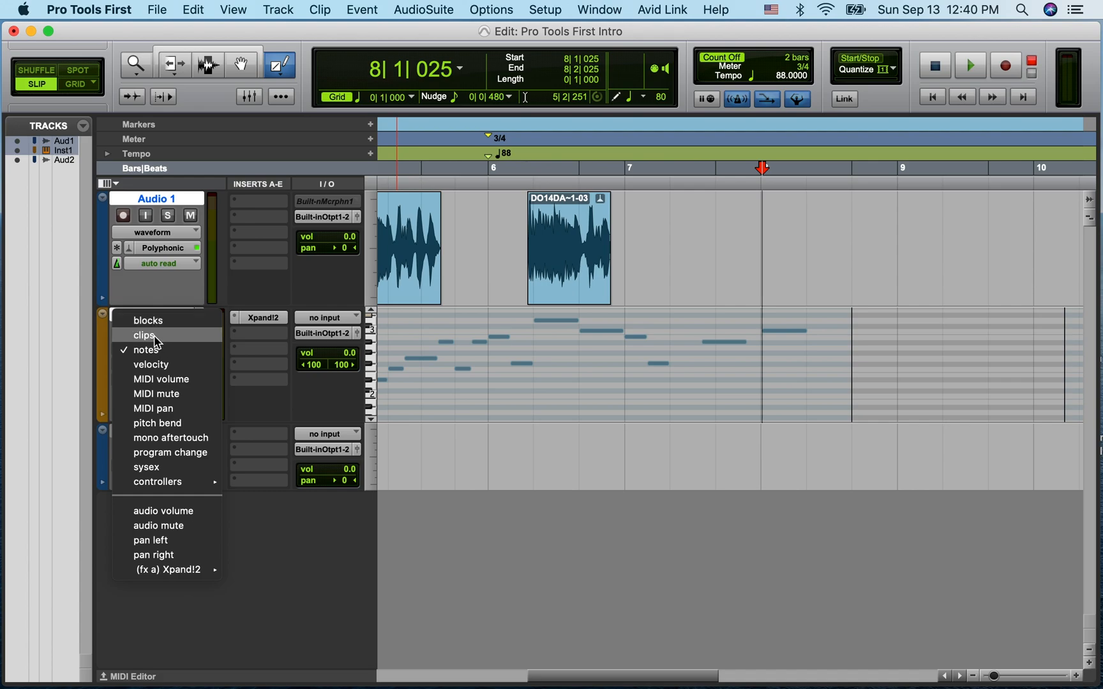
click(155, 337)
- Select the Selector, Grabber and Trim tools one after another, and finish with all three combined as the Smart tool
click(238, 49)
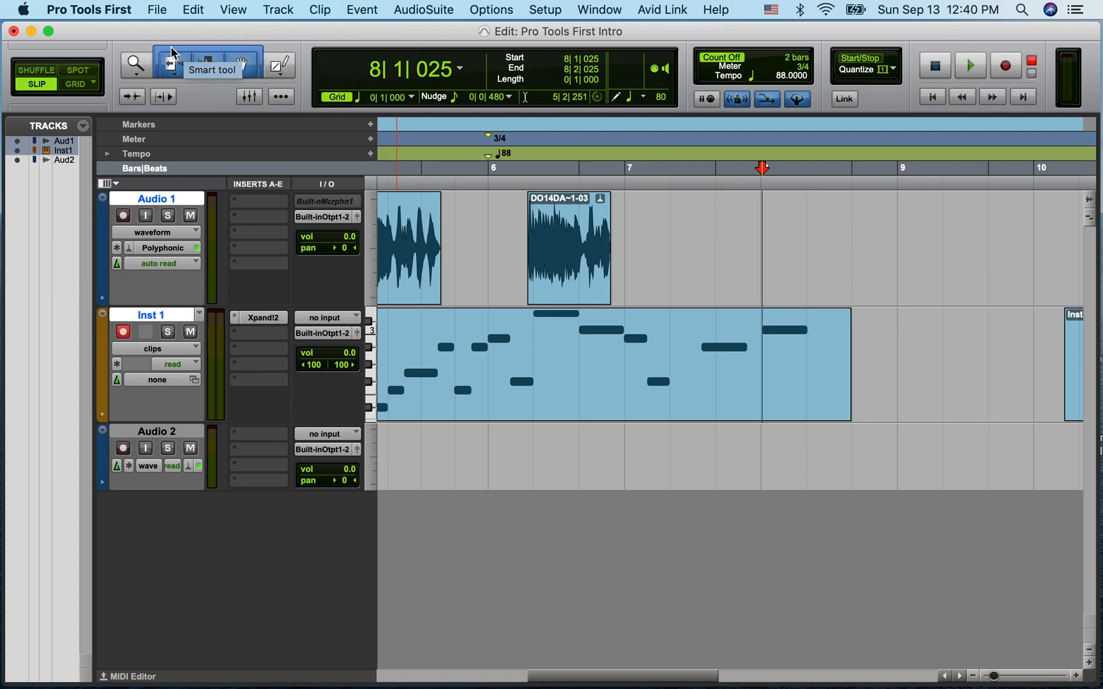
click(206, 66)
click(235, 65)
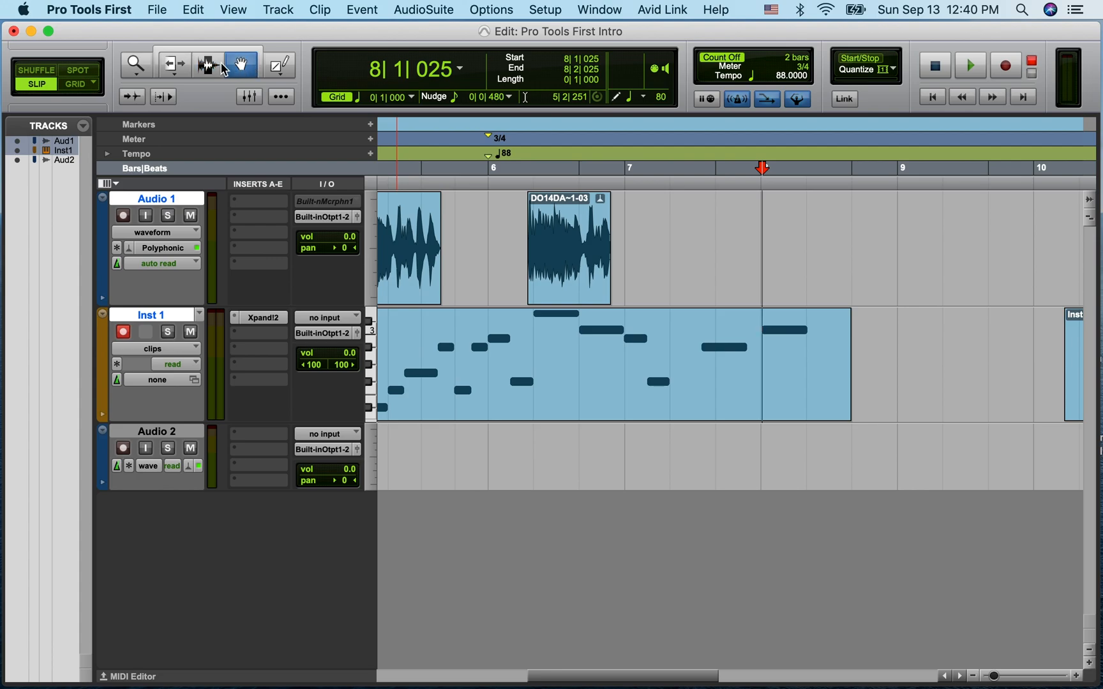
click(167, 67)
click(215, 48)
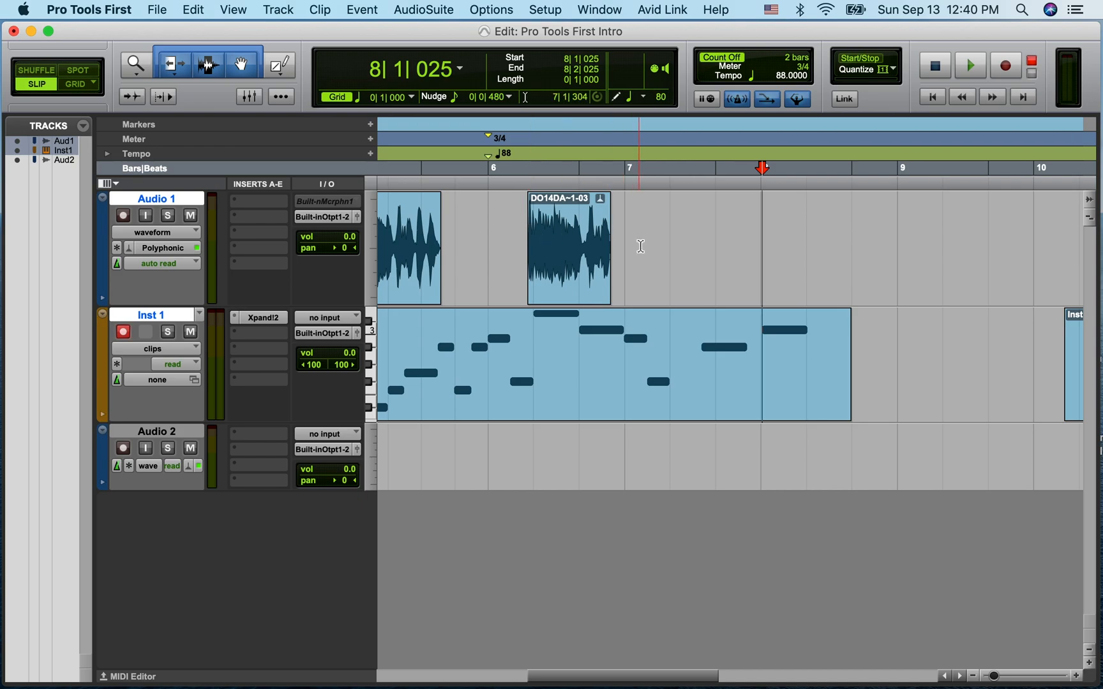
- Use the Smart tool to select within the short Audio 1 clip, lengthen it to 0|1|932 and place its start at 6|3|700
click(564, 224)
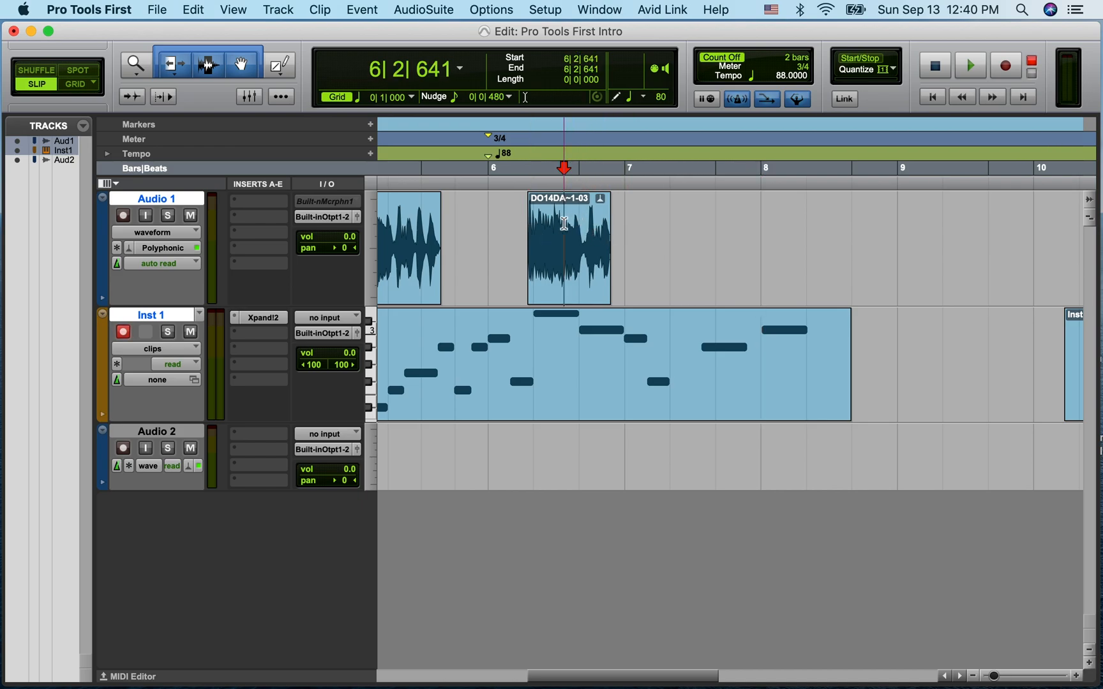
drag(564, 224, 590, 221)
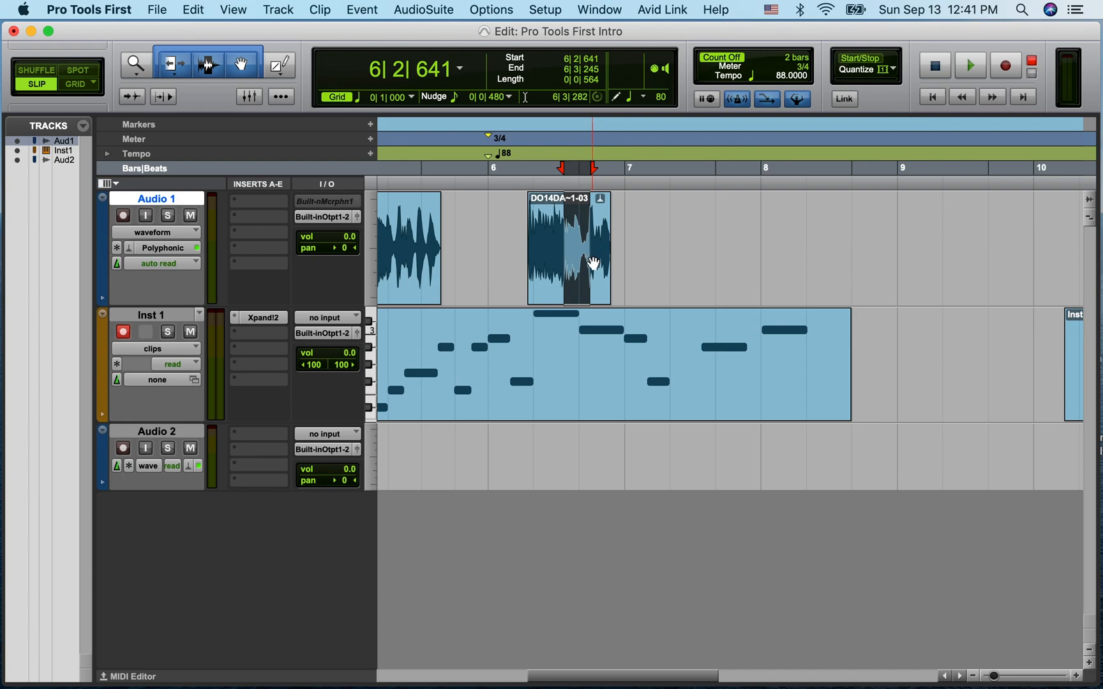
mouse_move(591, 283)
mouse_down()
mouse_move(635, 283)
mouse_move(570, 281)
mouse_move(587, 270)
mouse_up()
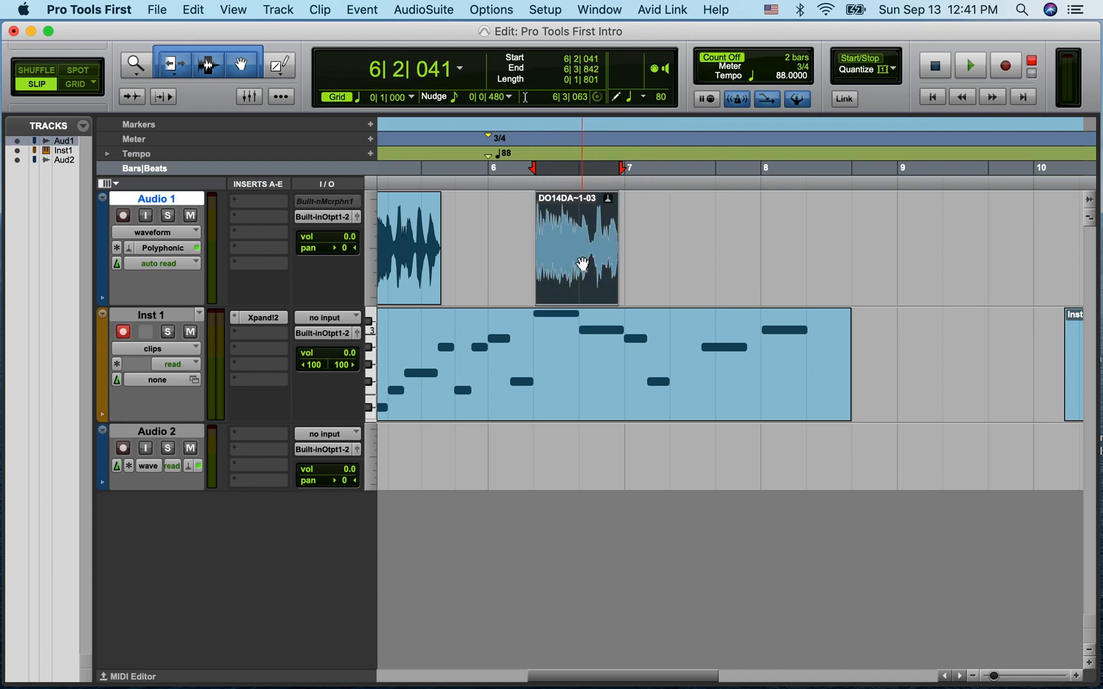
mouse_move(541, 241)
mouse_down()
mouse_move(491, 237)
mouse_move(537, 233)
mouse_up()
drag(620, 244, 657, 275)
click(574, 266)
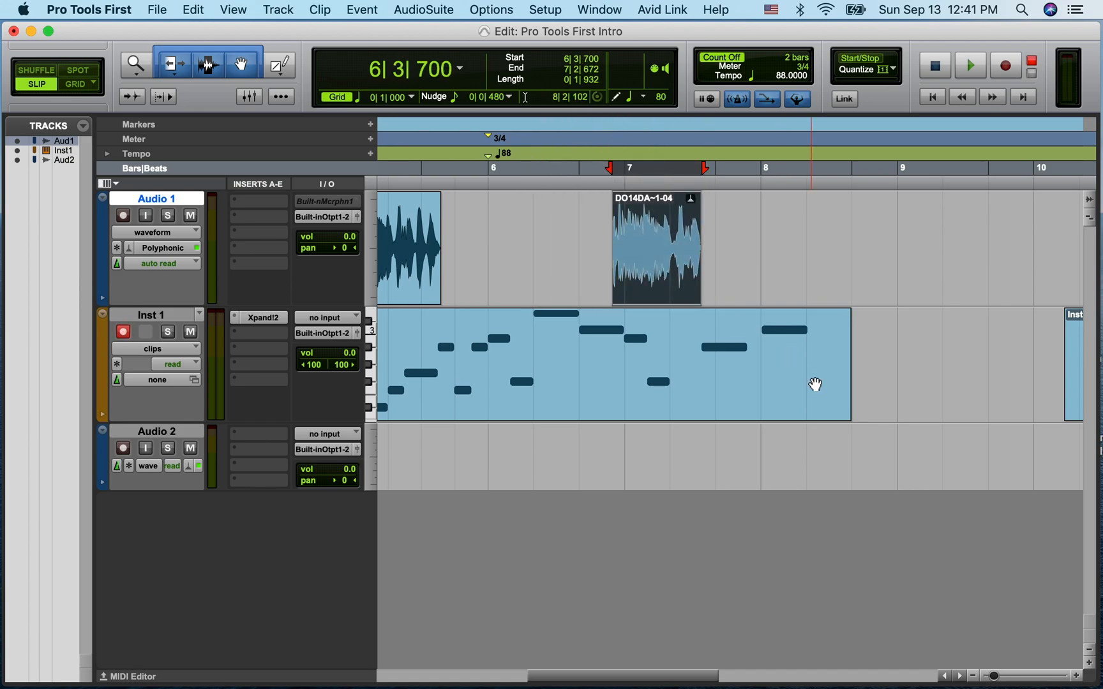
- Trim the end of the long Inst 1 clip back to 7|2|581 and move the whole clip to start at 1|4|449
click(847, 387)
drag(847, 387, 697, 388)
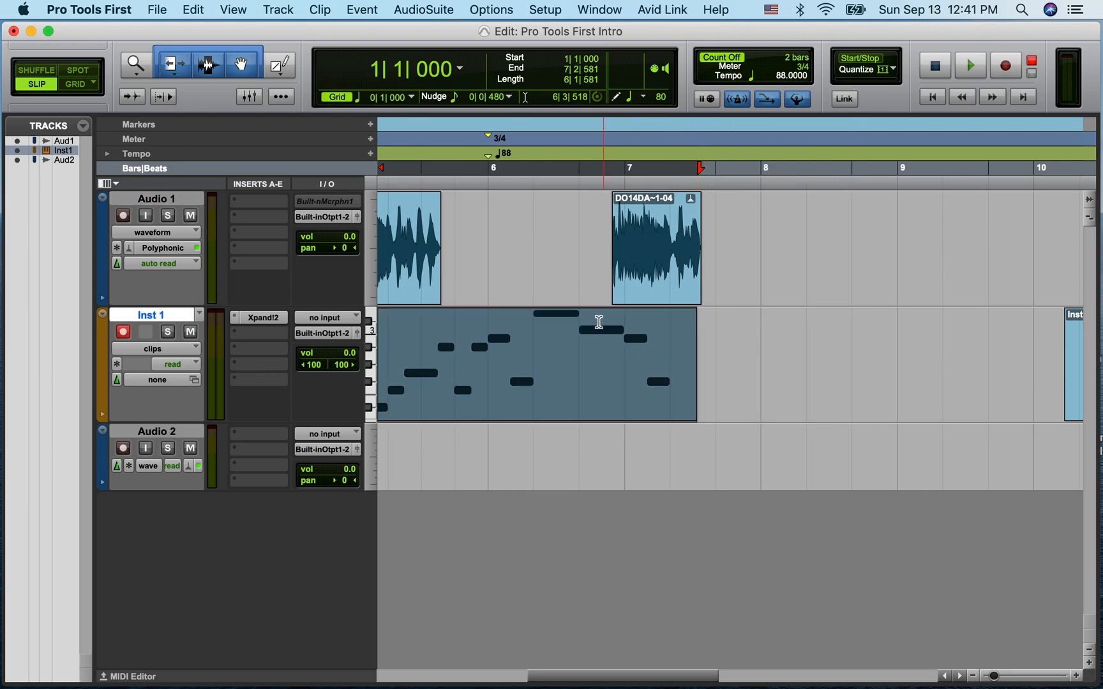
drag(582, 393, 729, 385)
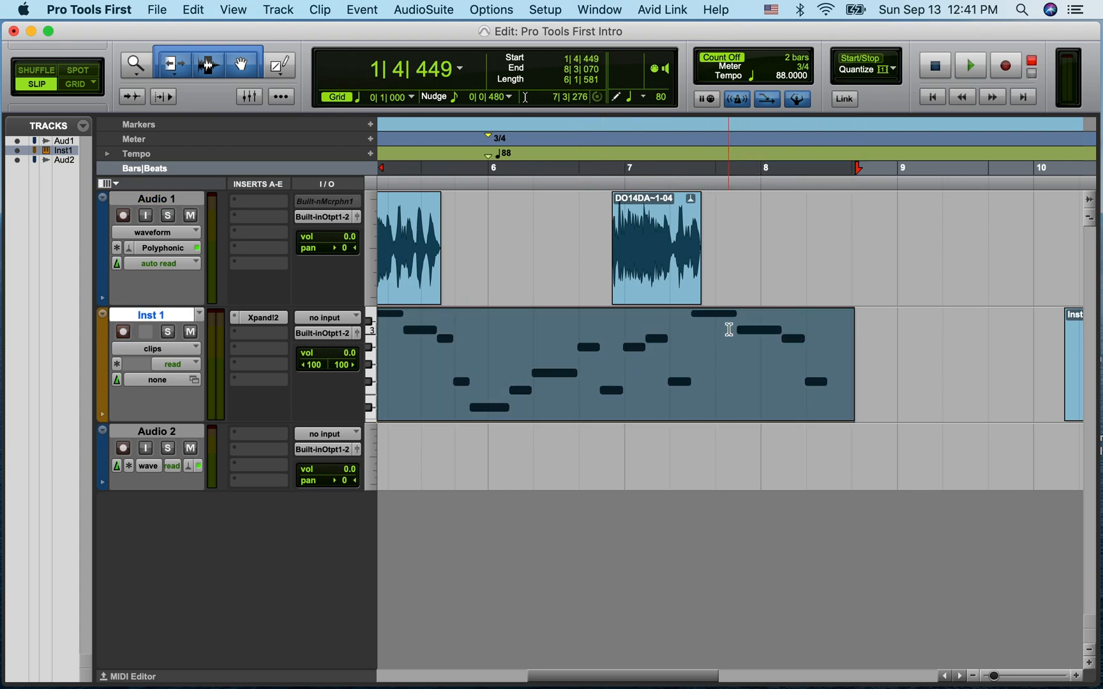
- Copy a section 0|2|390 long spanning bars 6 and 7 of the Inst 1 clip and paste it at 12|1|421 on the same track
drag(583, 352, 694, 371)
key(super+c)
scroll(817, 307, right, 5)
click(1005, 325)
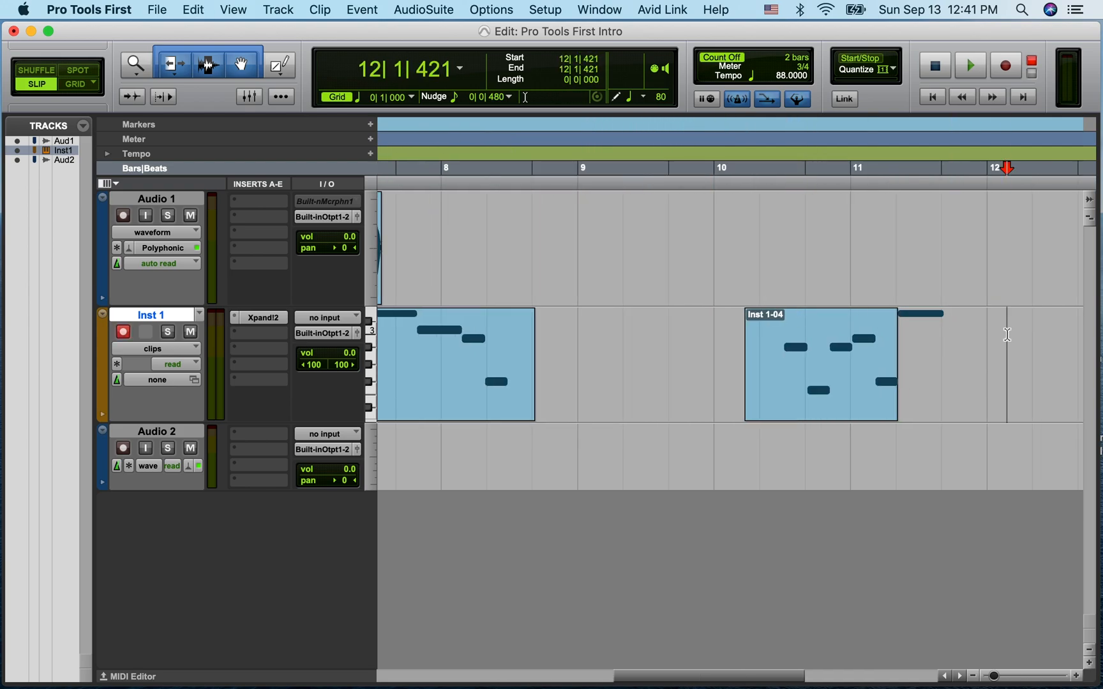
key(super+v)
scroll(886, 349, right, 4)
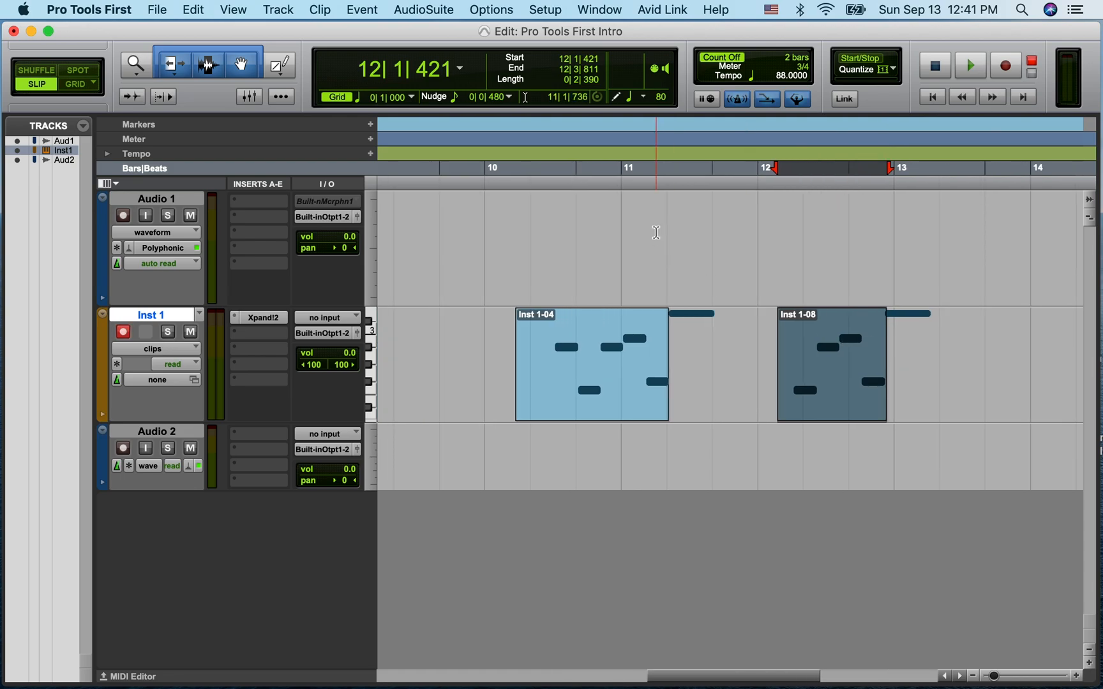
click(591, 246)
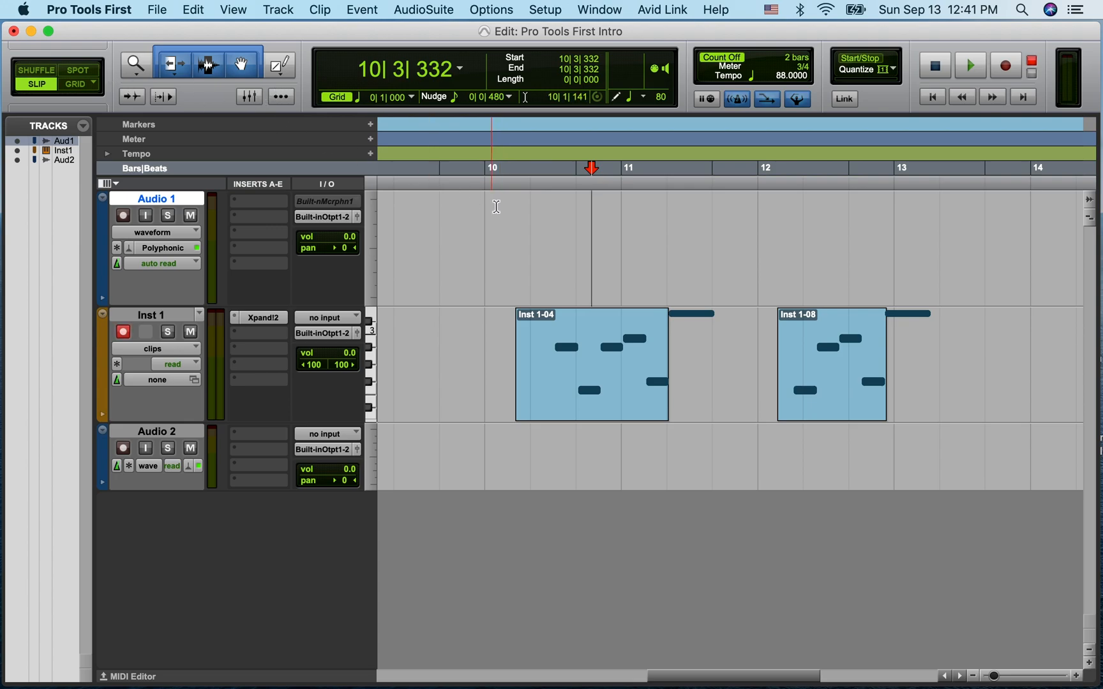
- Return to the start of the timeline and step through the Shuffle, Spot, Slip and Grid edit modes, ending in Shuffle mode
scroll(496, 206, left, 10)
scroll(496, 207, left, 10)
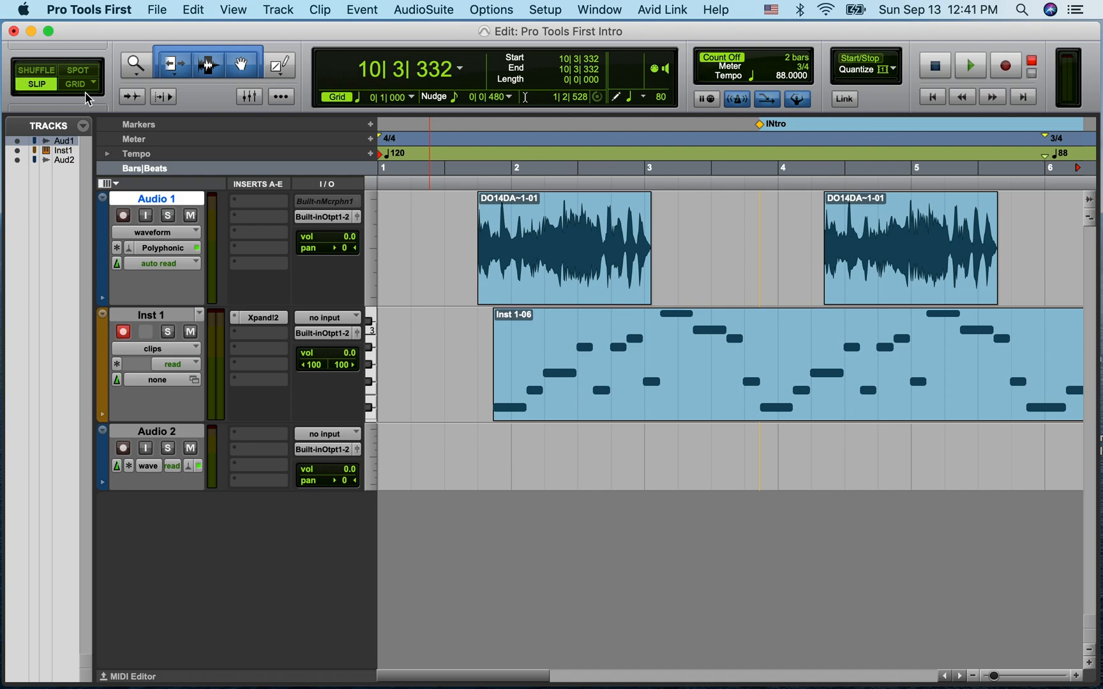
click(38, 69)
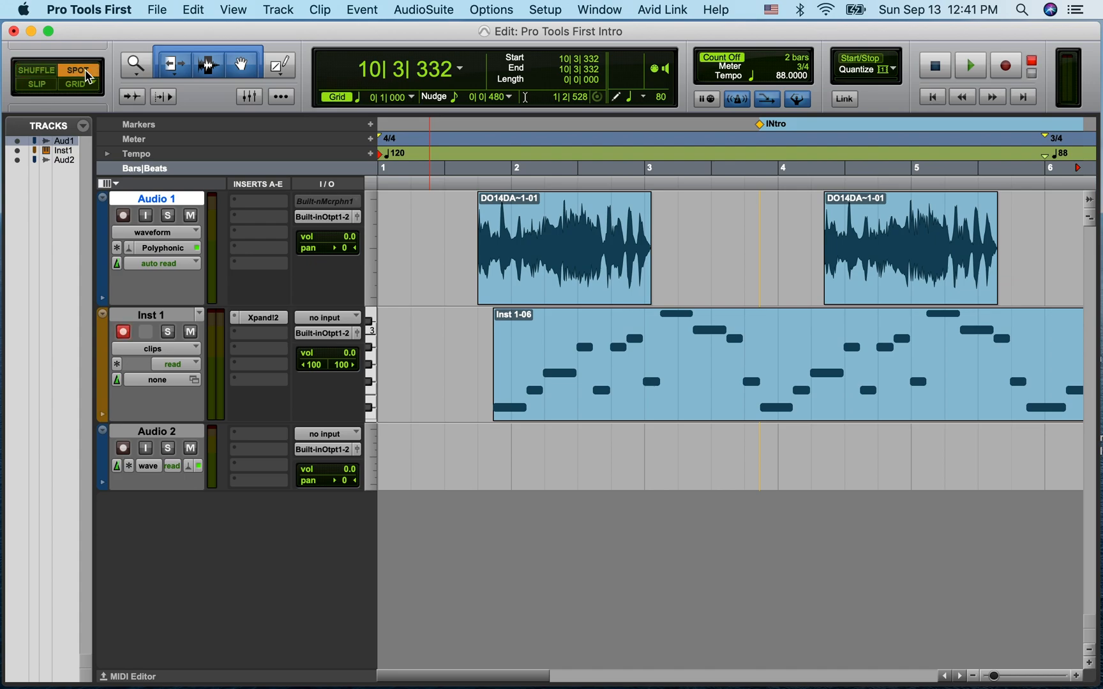
click(43, 87)
click(78, 88)
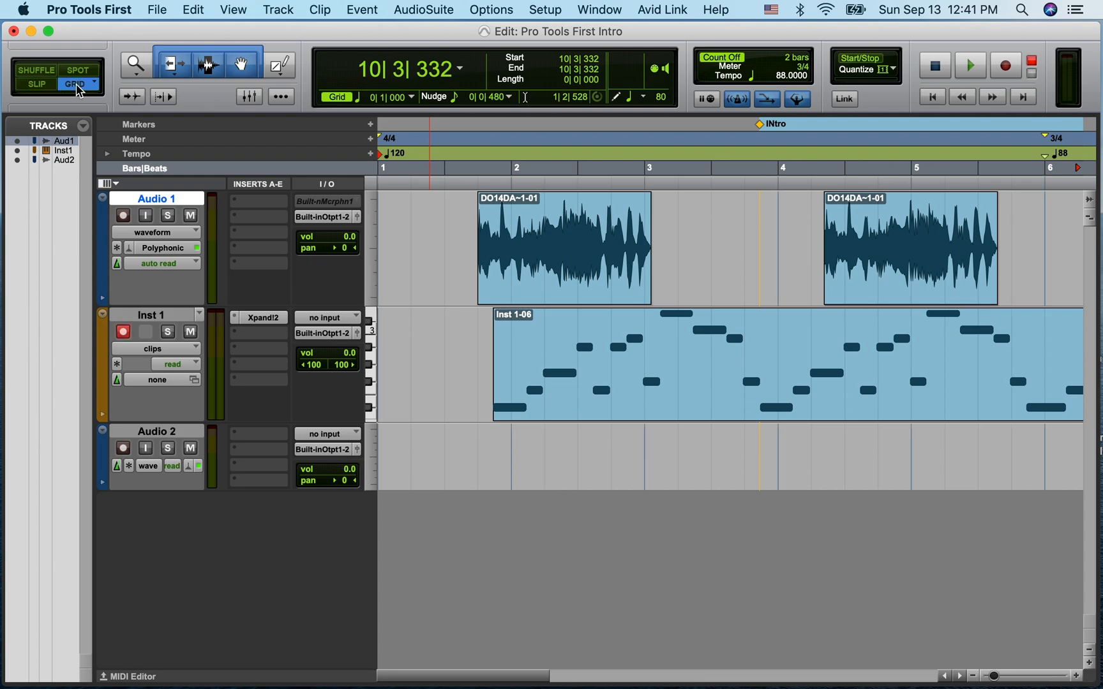
click(43, 72)
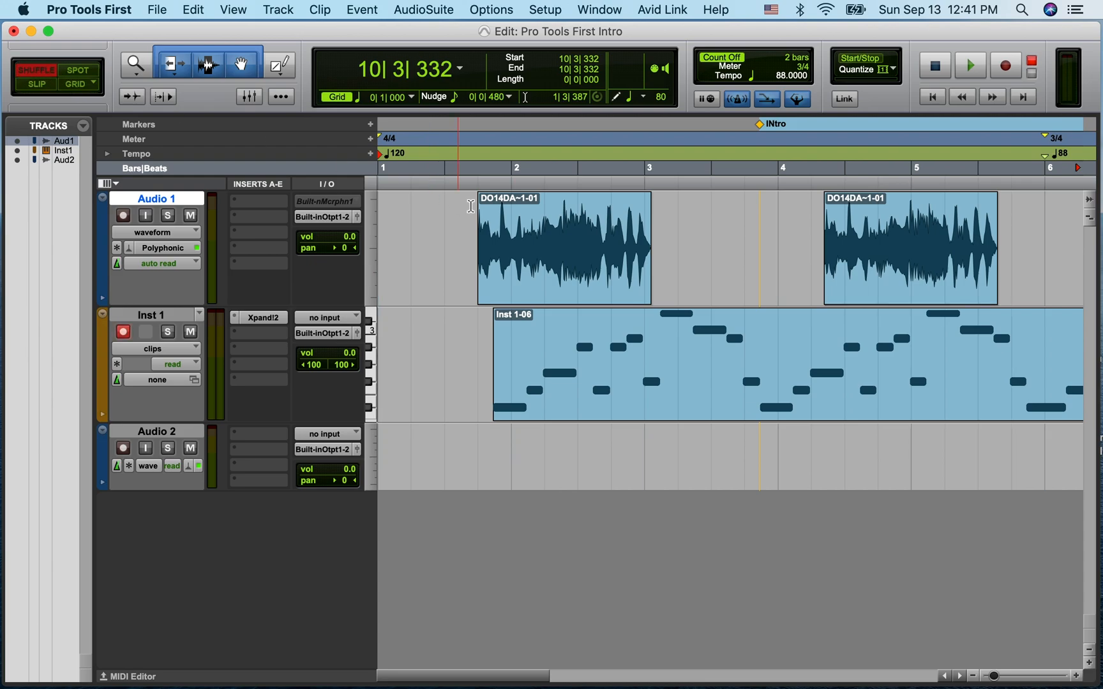
- In Shuffle mode, move the second Audio 1 clip against the first at 3|1|211, and try moving both clips away from each other
click(841, 284)
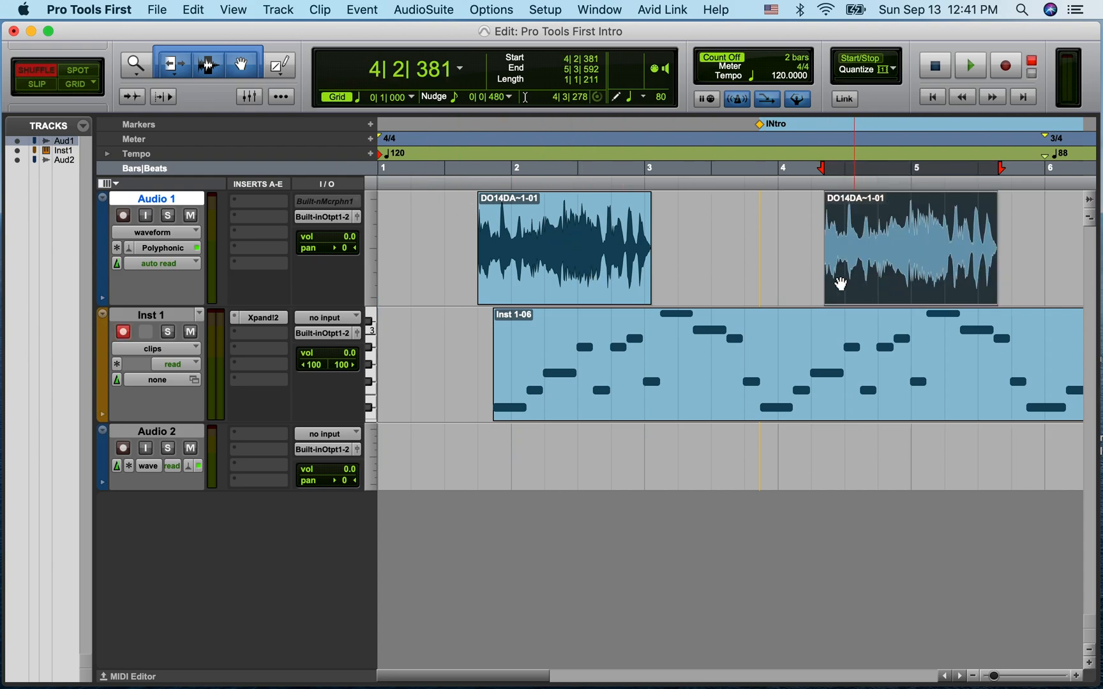
drag(841, 283, 739, 281)
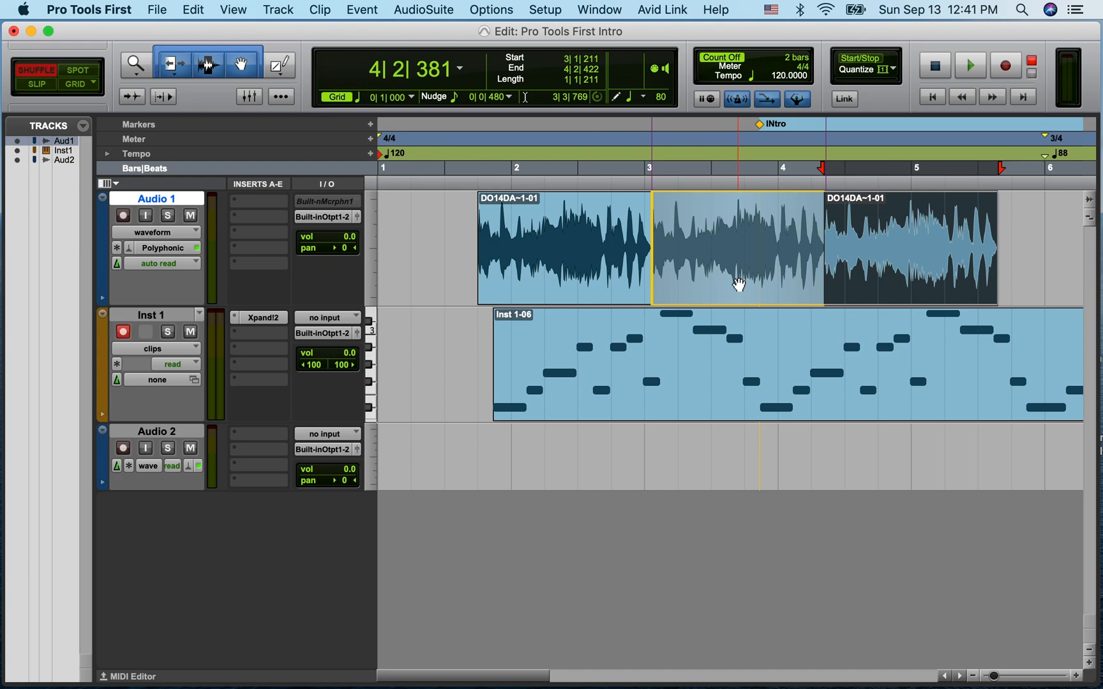
drag(740, 285, 734, 284)
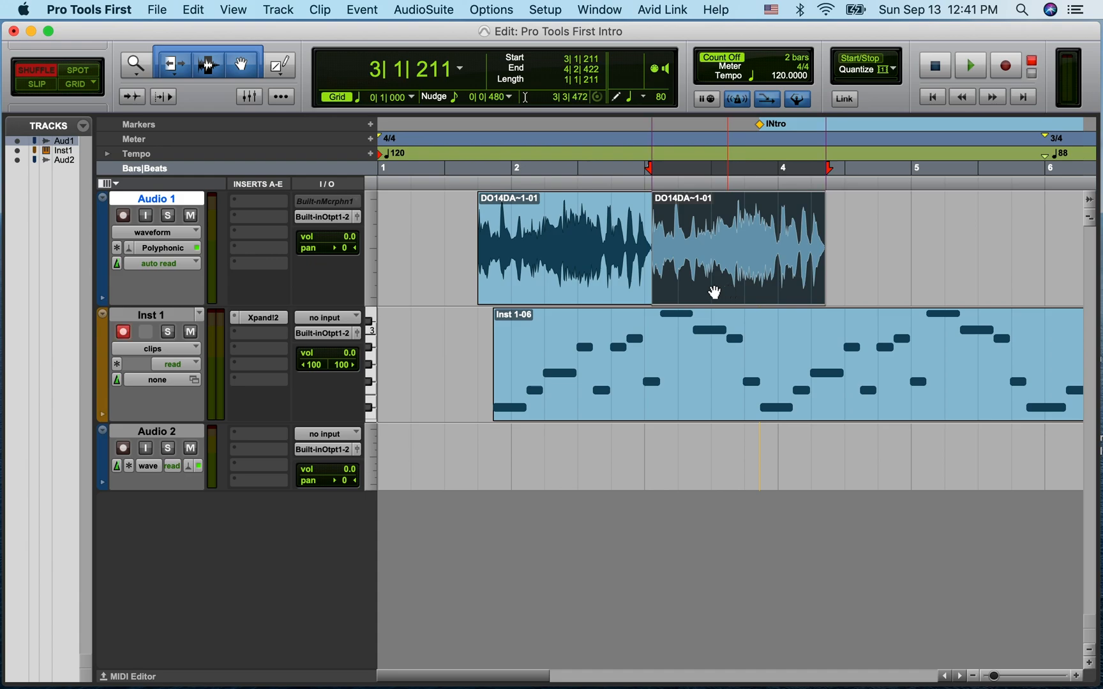
drag(544, 290, 467, 275)
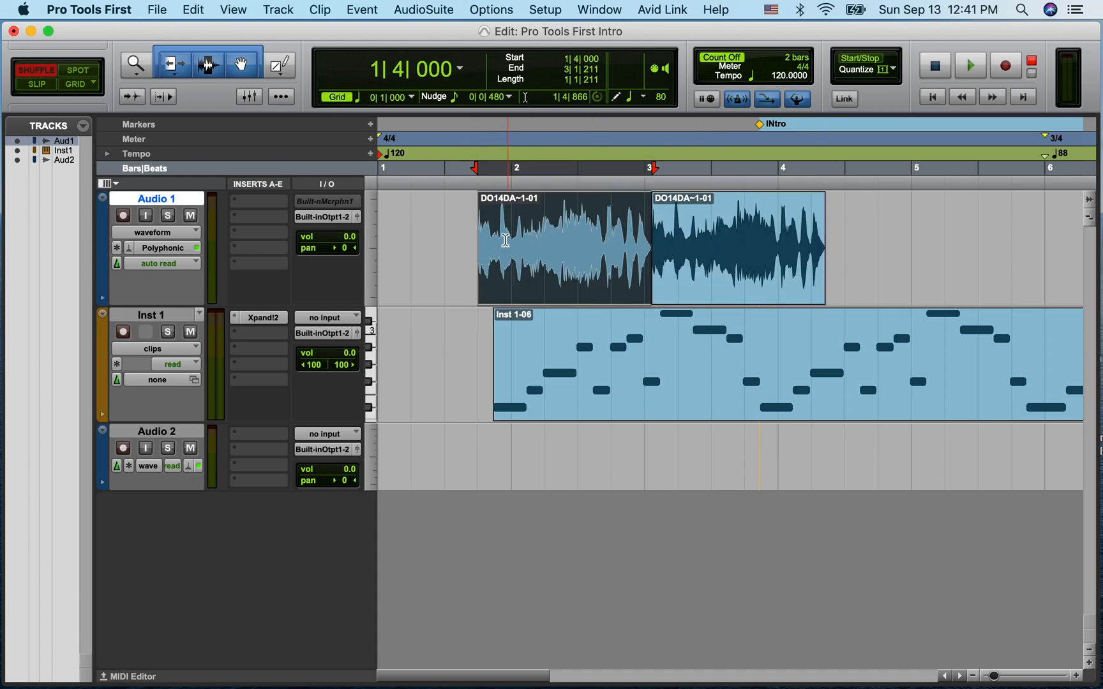
drag(671, 254, 893, 263)
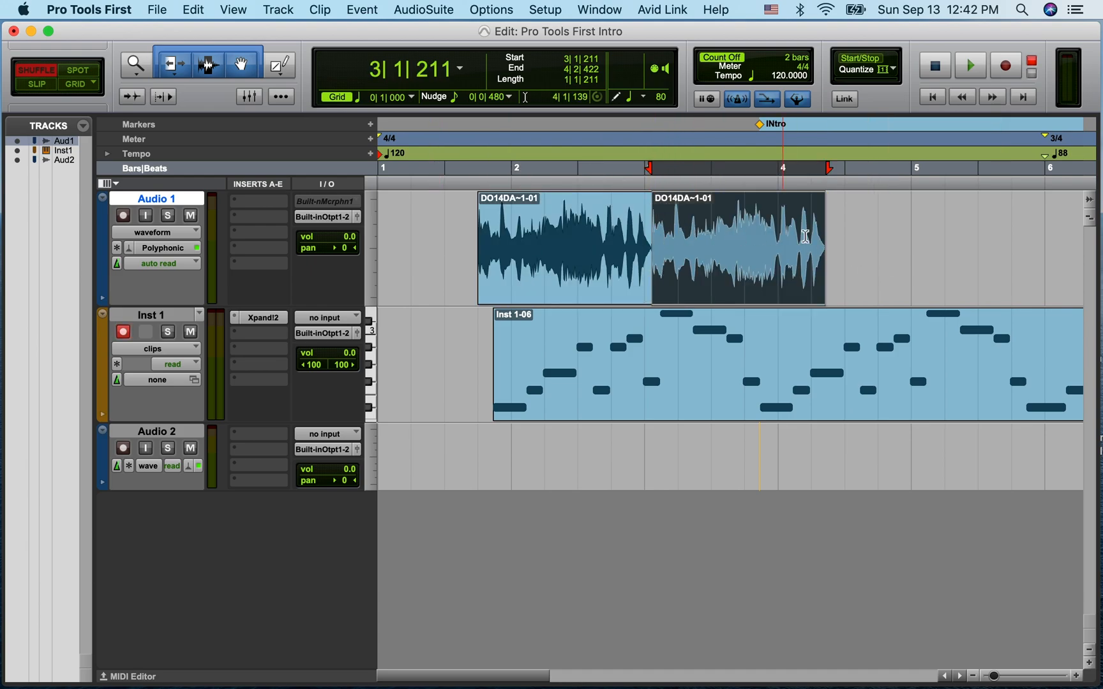
- Shuffle the Inst 1-04 clip up against the end of the long Inst 1 clip at 8|3|070
scroll(580, 322, right, 5)
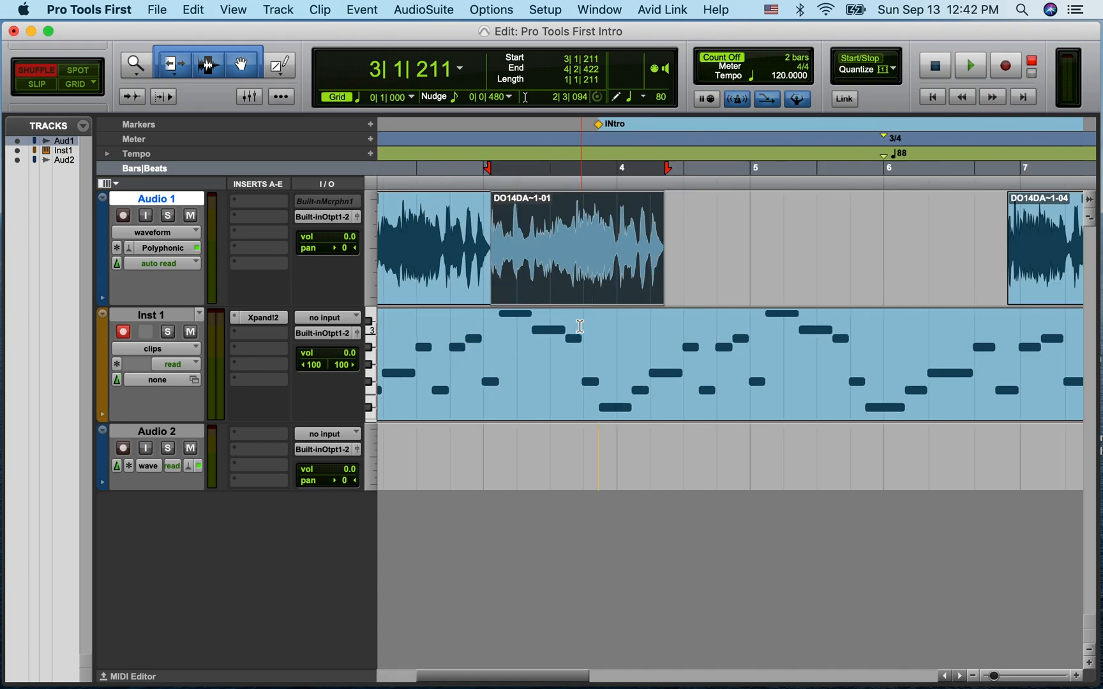
scroll(580, 326, right, 20)
click(723, 383)
drag(723, 383, 543, 375)
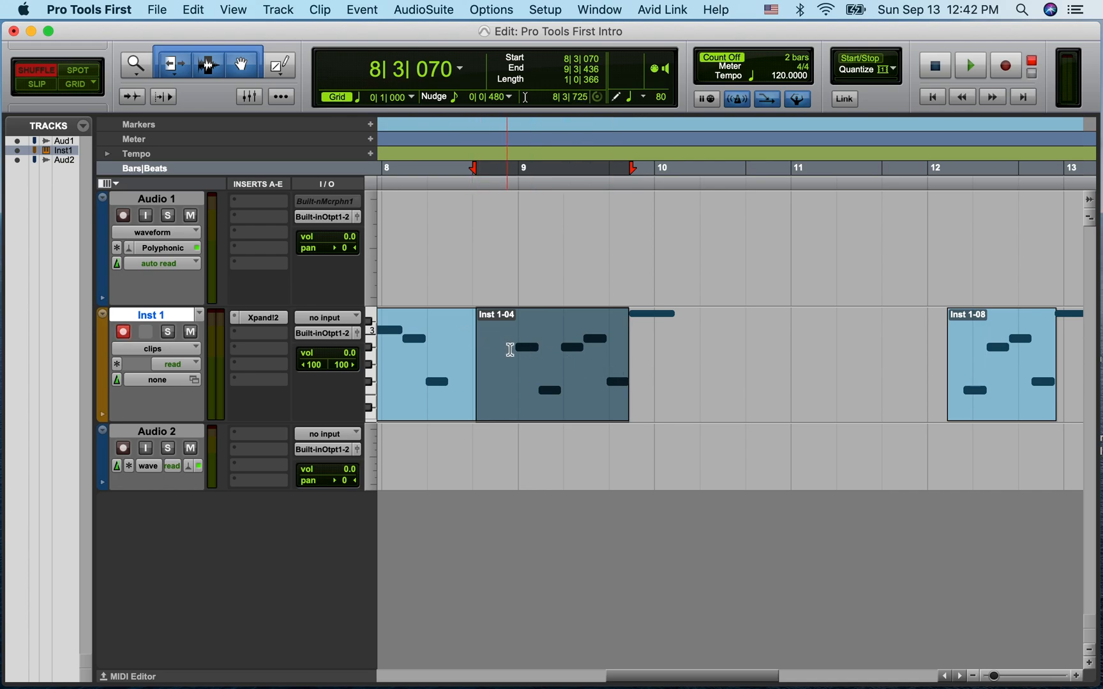
- In Spot mode, open the Spot Dialog for the Audio 1 clip near bar 7 and accept its existing position
scroll(510, 350, left, 8)
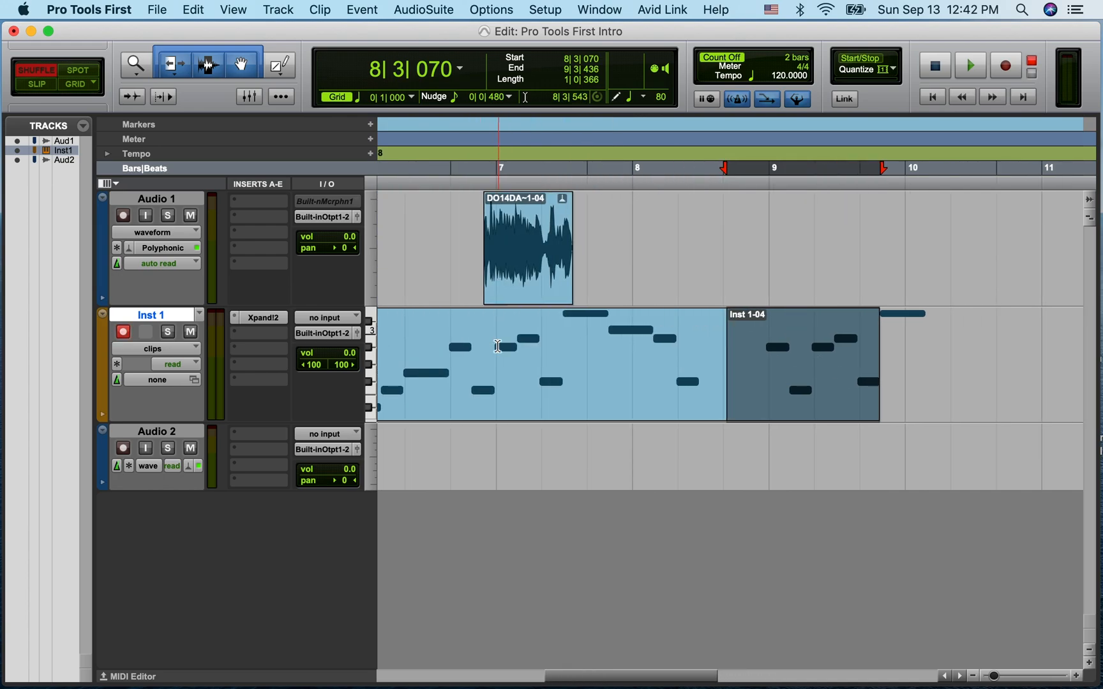
click(78, 70)
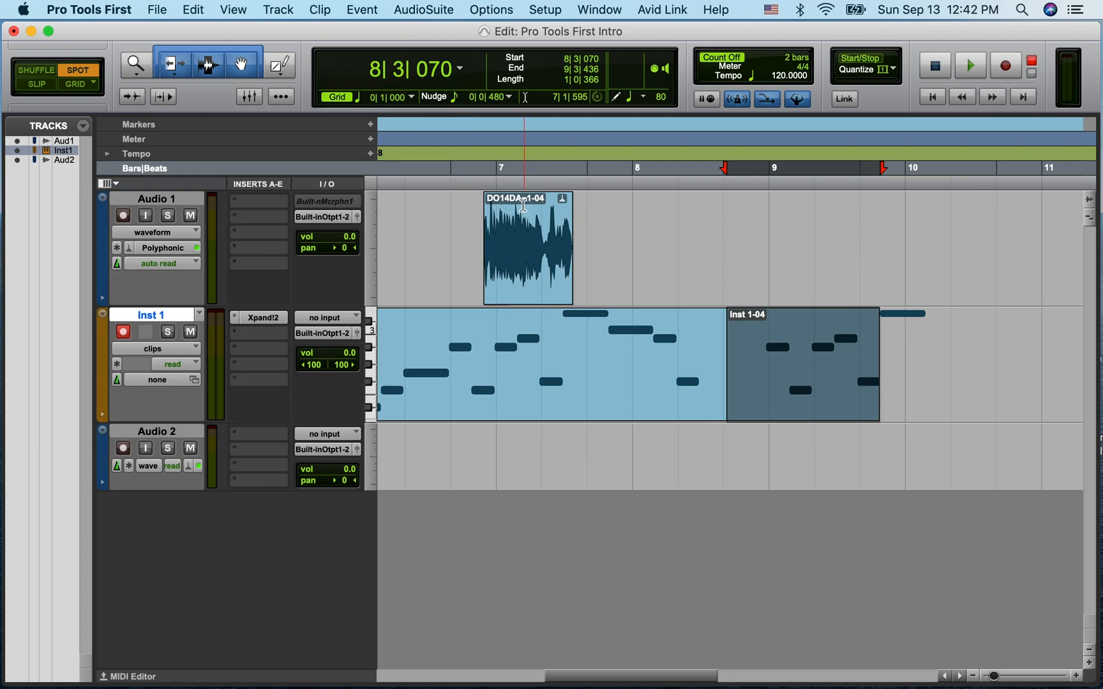
click(518, 285)
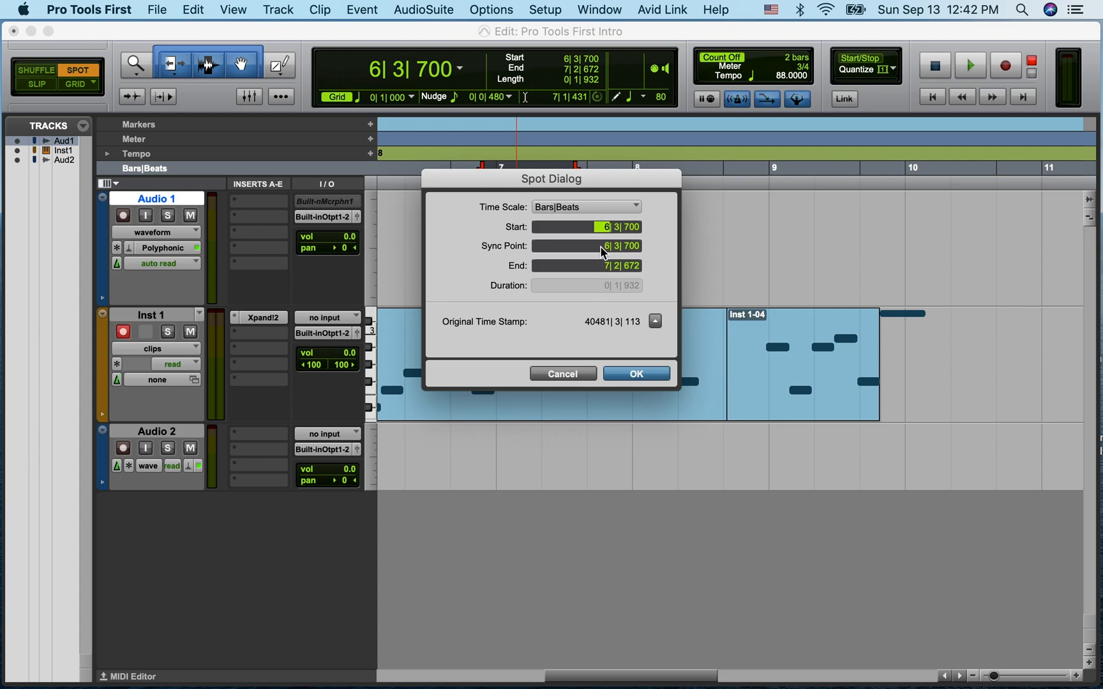
click(625, 374)
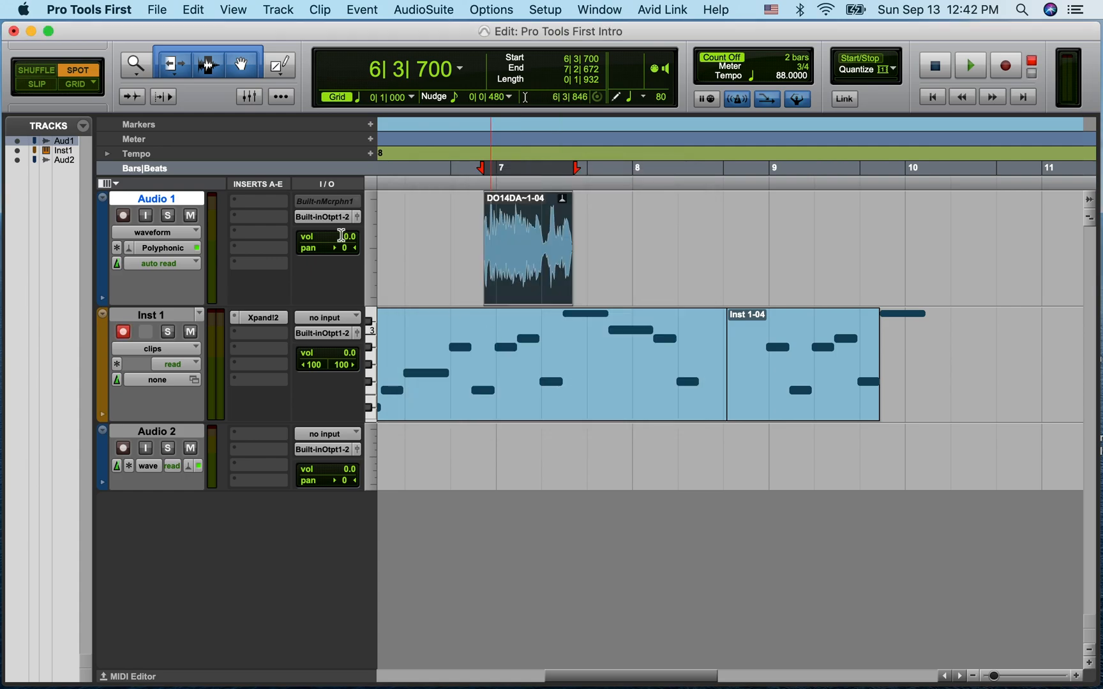
- Move the Audio 1 clip near bar 7 to 6|3|227 in Slip mode, and to 7|3|000 in Grid mode
click(39, 84)
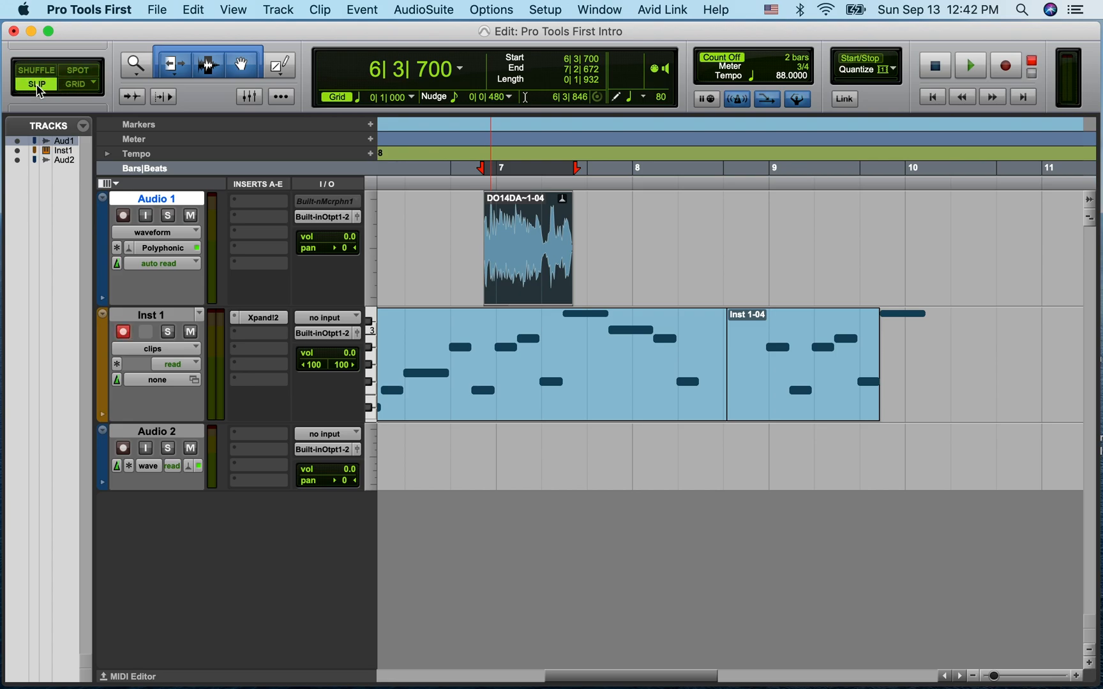
drag(535, 281, 514, 266)
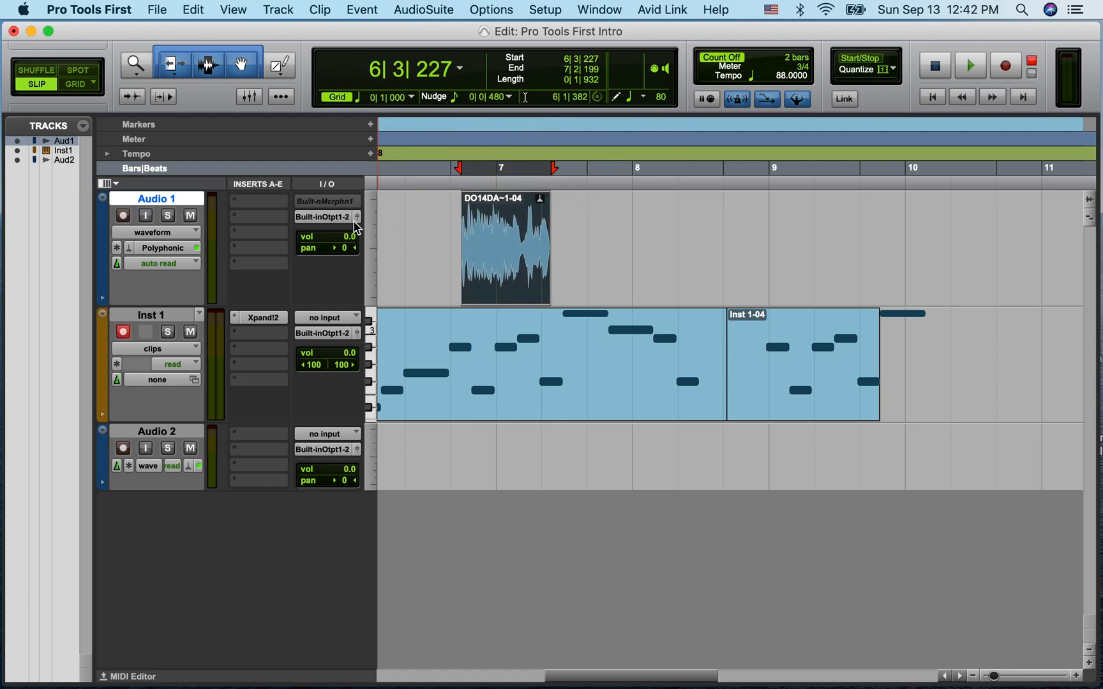
click(78, 87)
drag(504, 279, 647, 284)
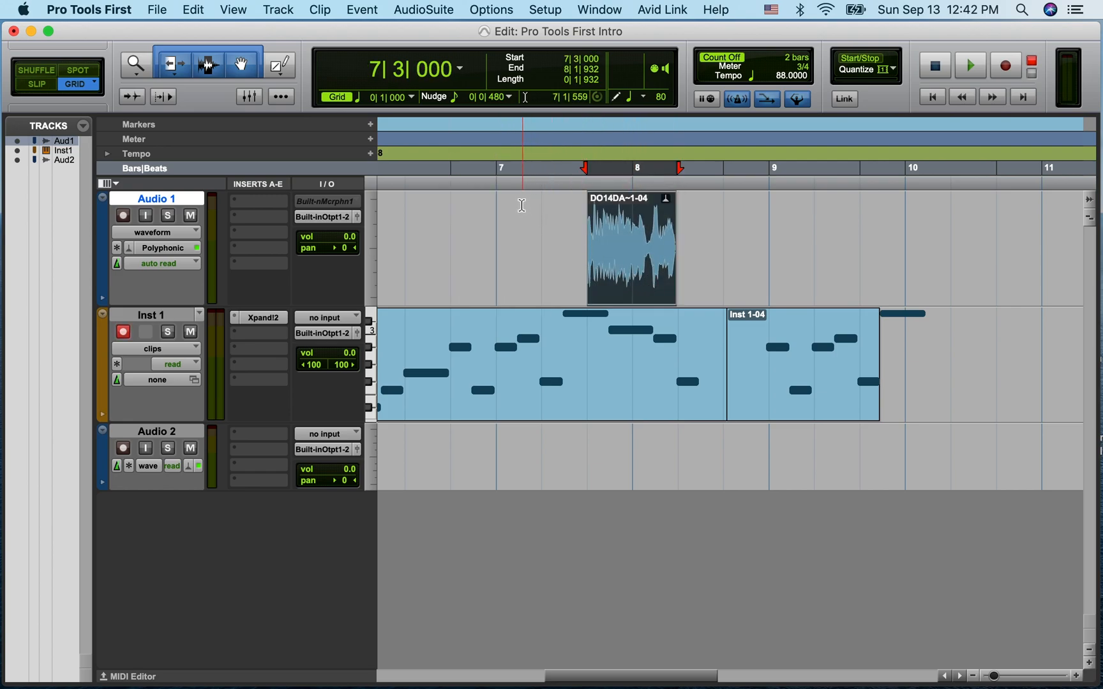
- Keep the grid value at 1/4 note and snap the Audio 1 clip to bar 8 and the Inst 1-04 clip to 9|1|000
click(413, 97)
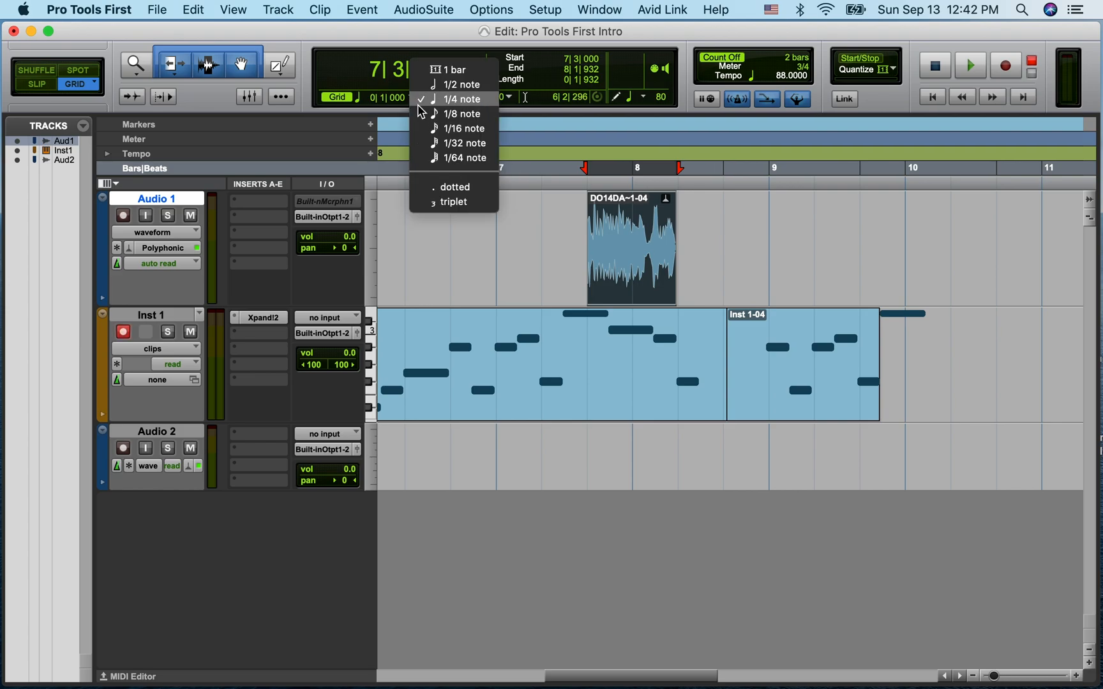
click(418, 101)
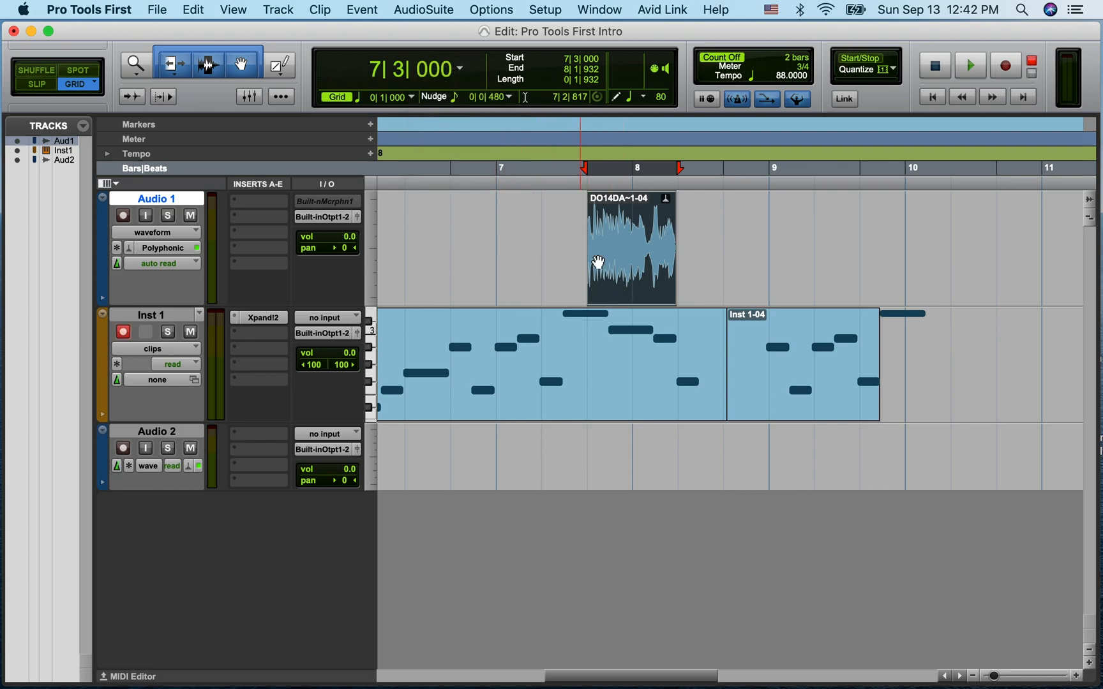
drag(625, 278, 672, 279)
drag(787, 409, 815, 408)
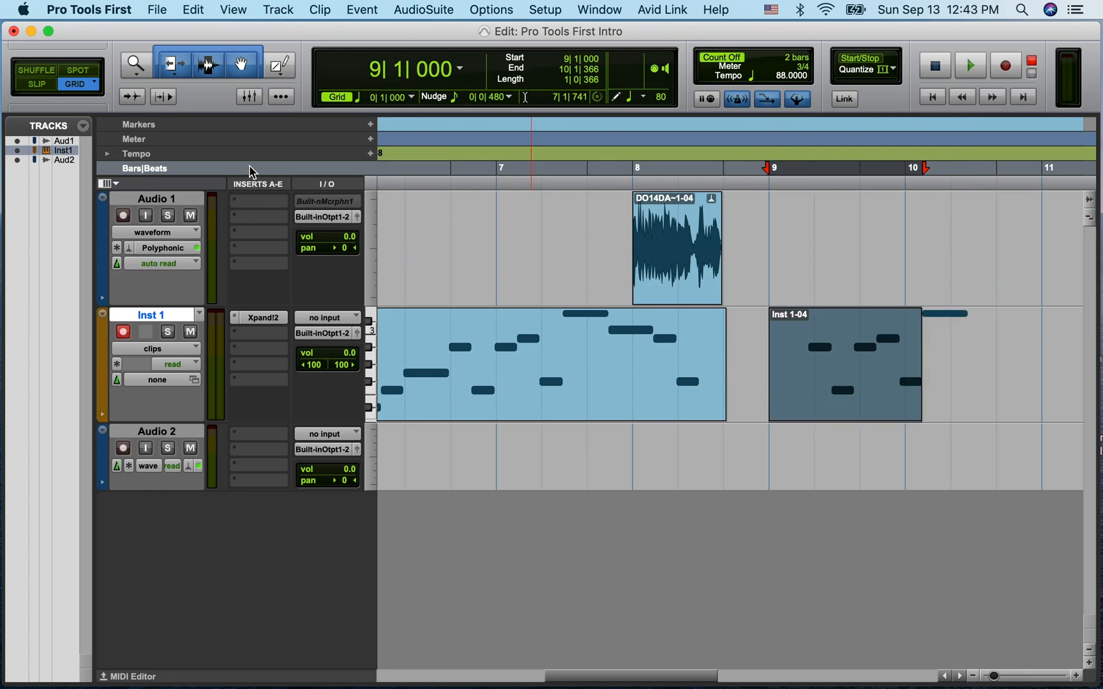
- Keep Absolute Grid as the grid type and snap the bar 8 Audio 1 clip to 7|1|000
click(92, 90)
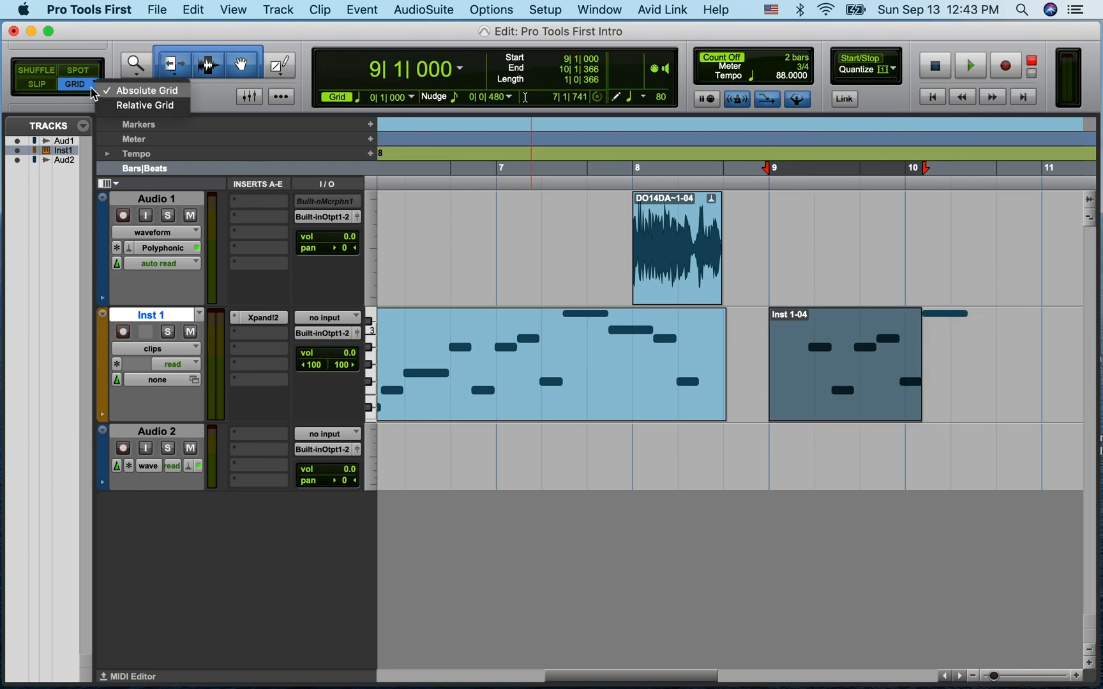
click(124, 91)
drag(677, 278, 547, 278)
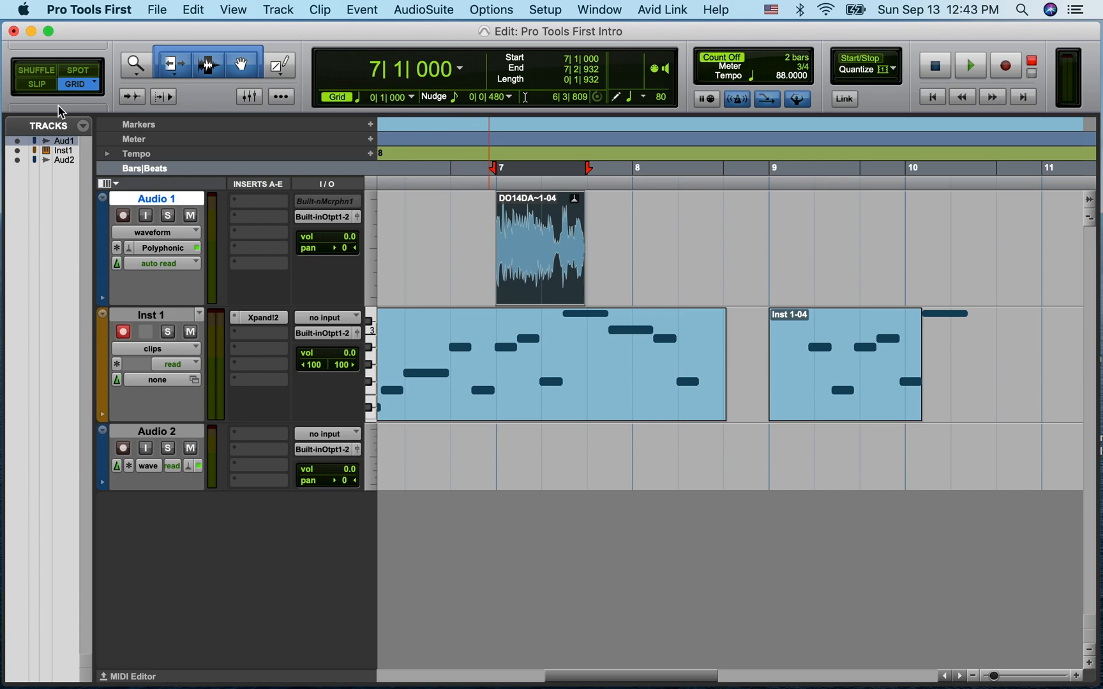
- Alternate between Slip and Grid modes, ending in Slip, and shift the bar 7 Audio 1 clip to 7|1|218
click(37, 88)
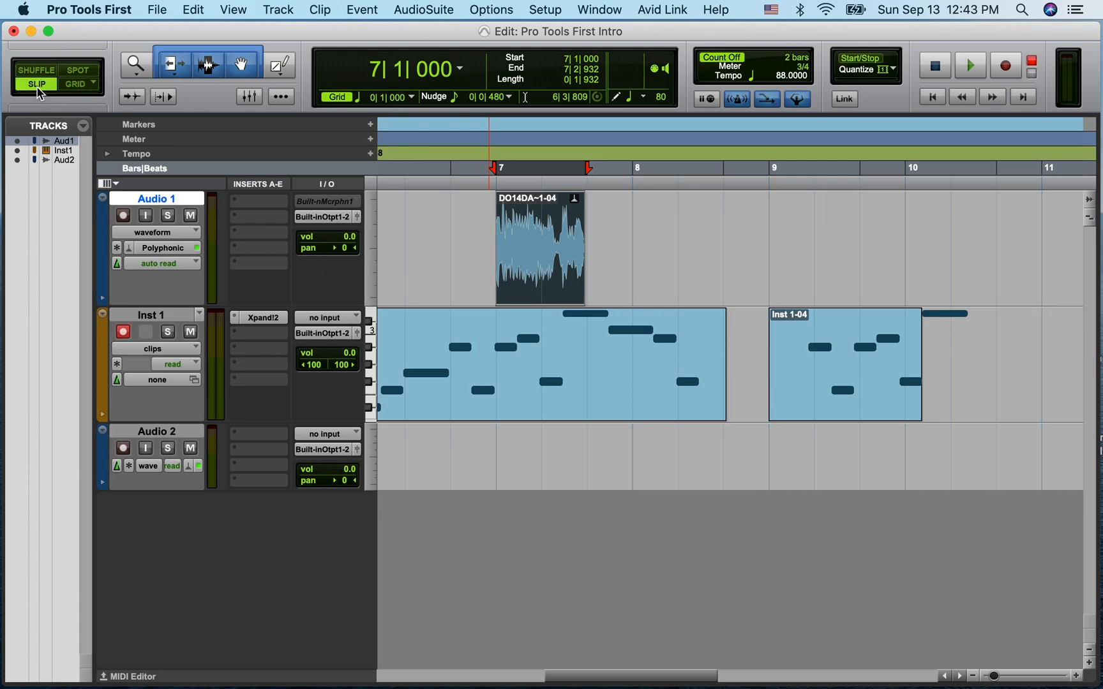
click(77, 86)
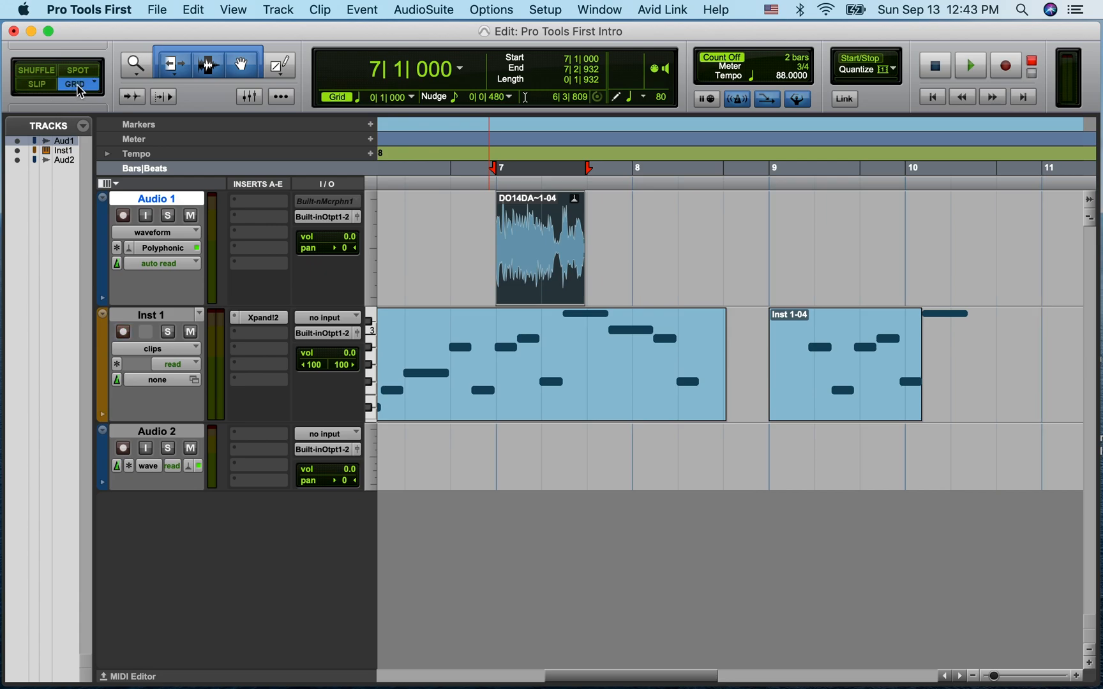
click(43, 94)
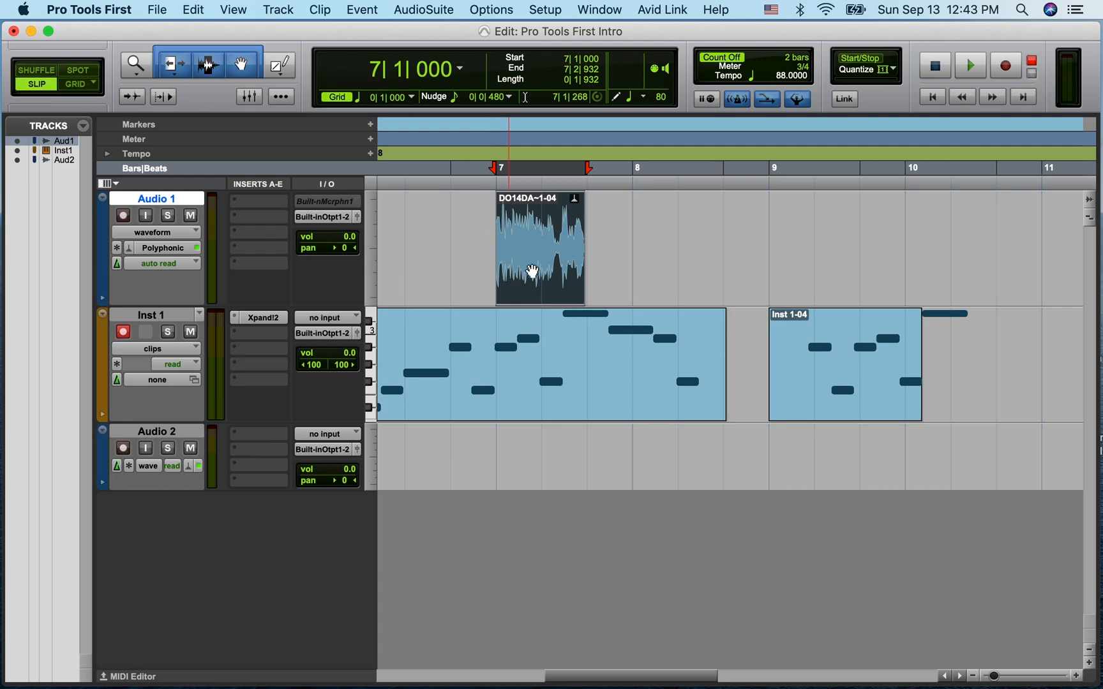
mouse_move(544, 276)
mouse_down()
mouse_move(490, 276)
mouse_move(611, 281)
mouse_move(561, 278)
mouse_up()
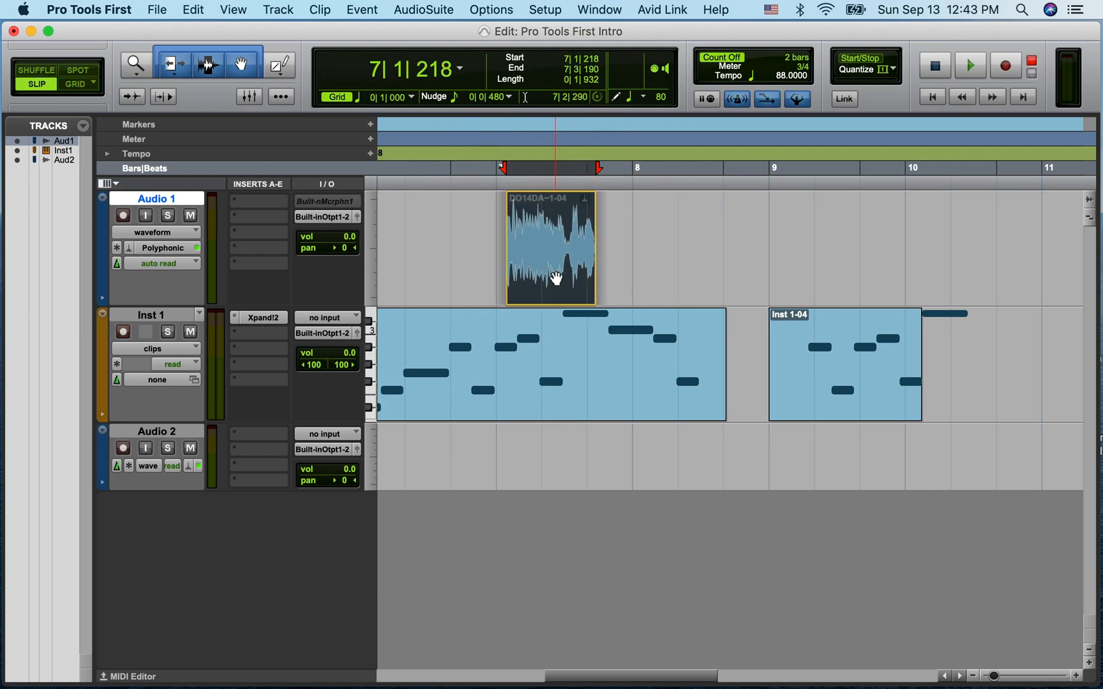
- In Grid mode, snap the long Inst 1-06 clip to 1|4|000, and return to Slip mode
scroll(743, 263, left, 5)
scroll(743, 264, left, 6)
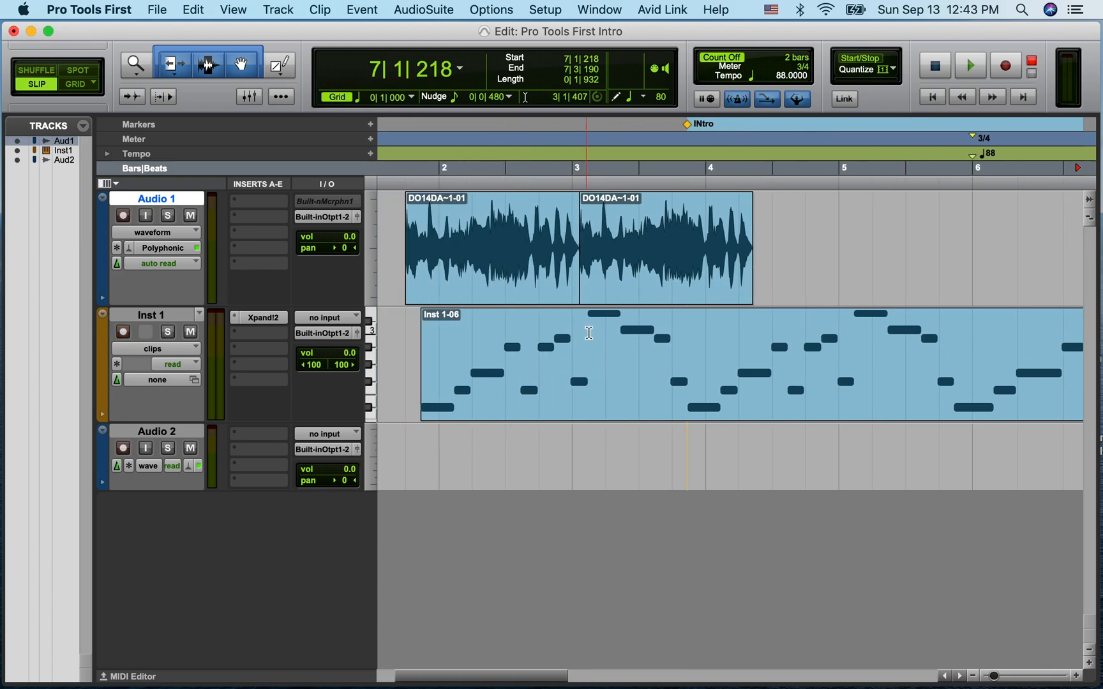
click(76, 85)
mouse_move(491, 406)
mouse_down()
mouse_move(426, 406)
mouse_move(488, 406)
mouse_move(476, 406)
mouse_up()
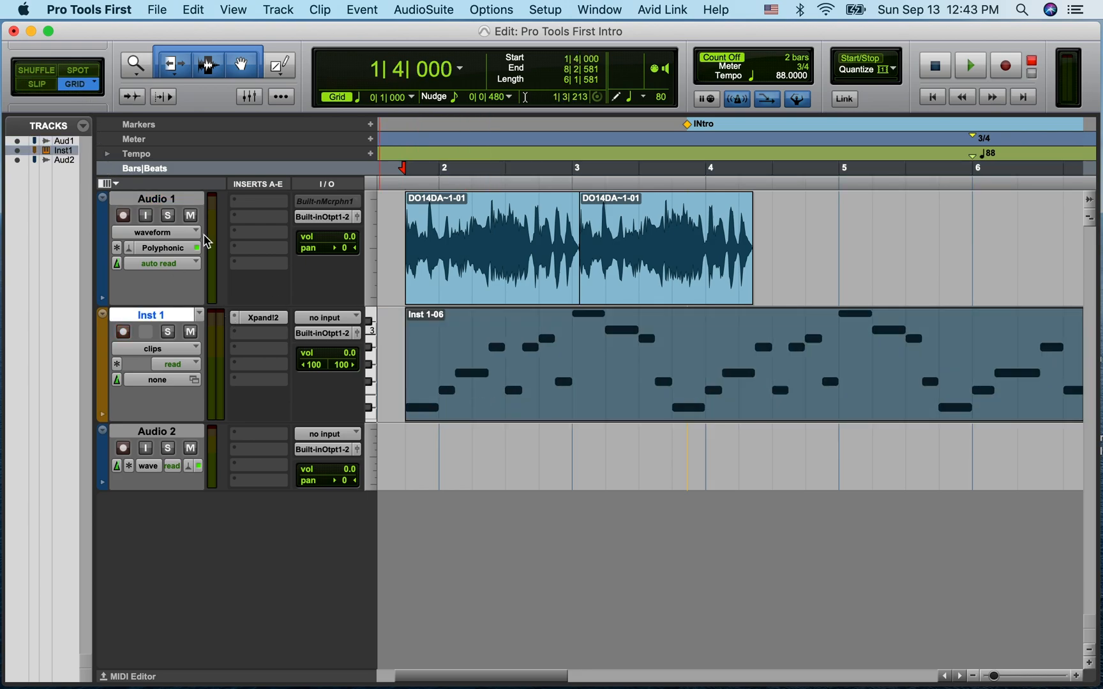
click(39, 88)
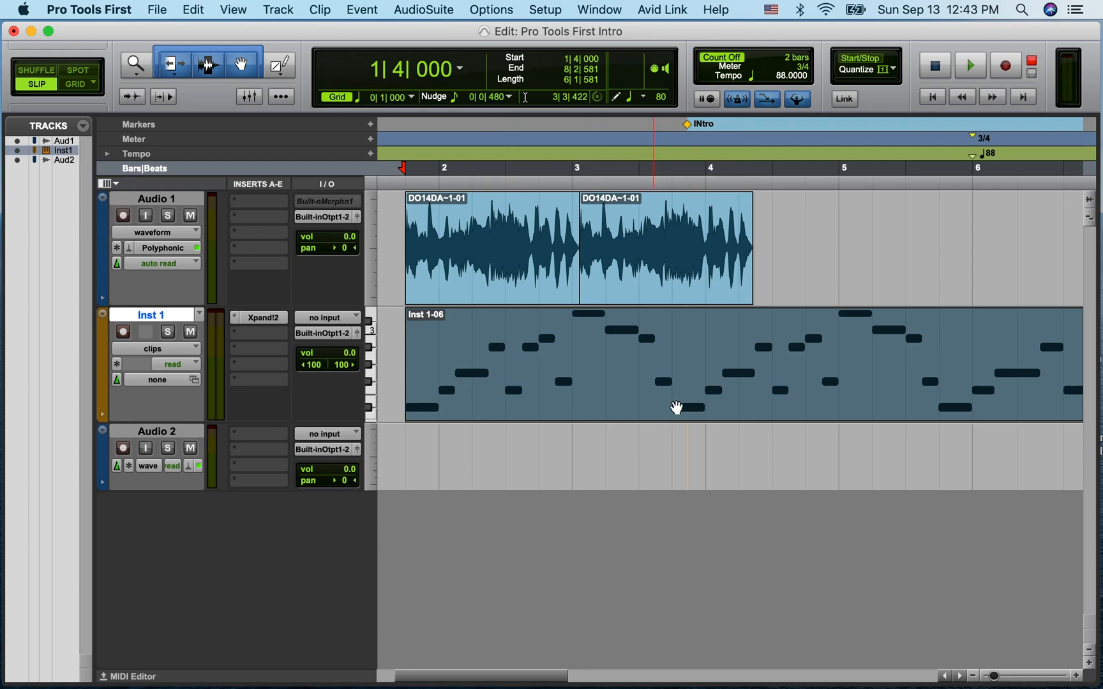
scroll(539, 381, right, 2)
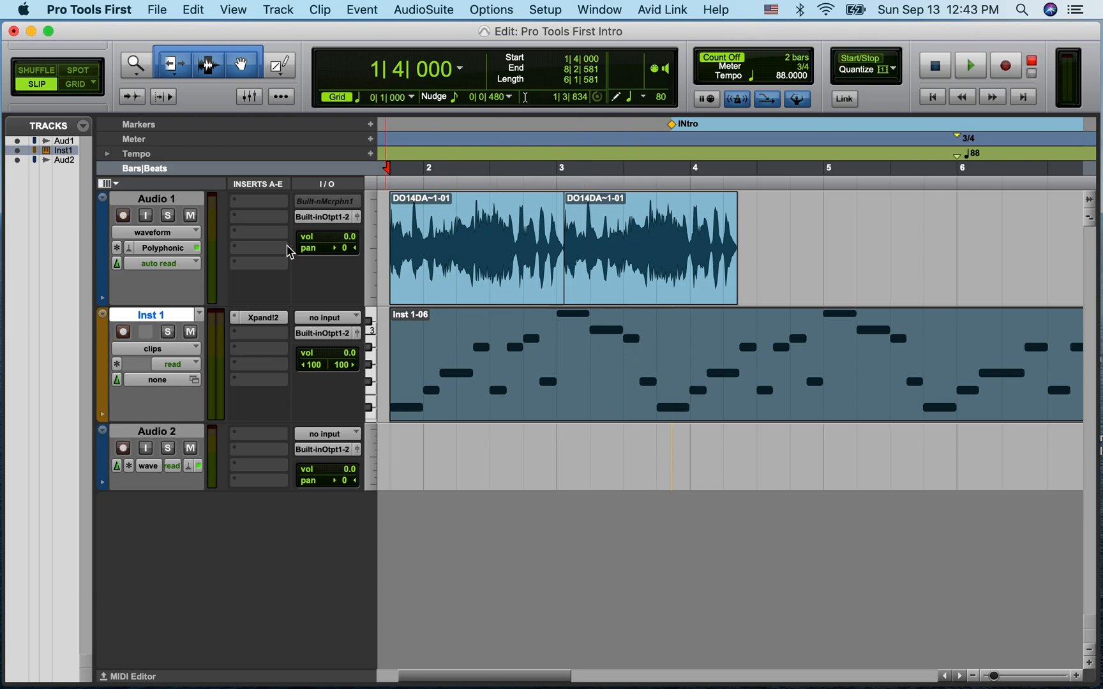
- Try to record-enable the Audio 1 track and dismiss the alert
click(125, 217)
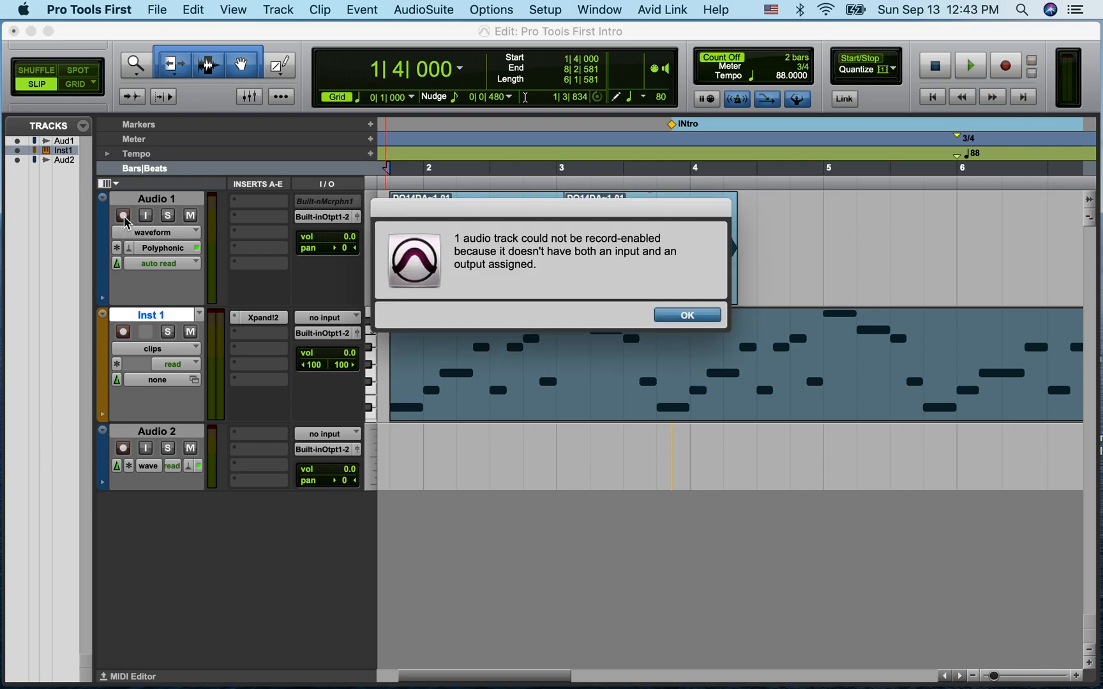
click(687, 315)
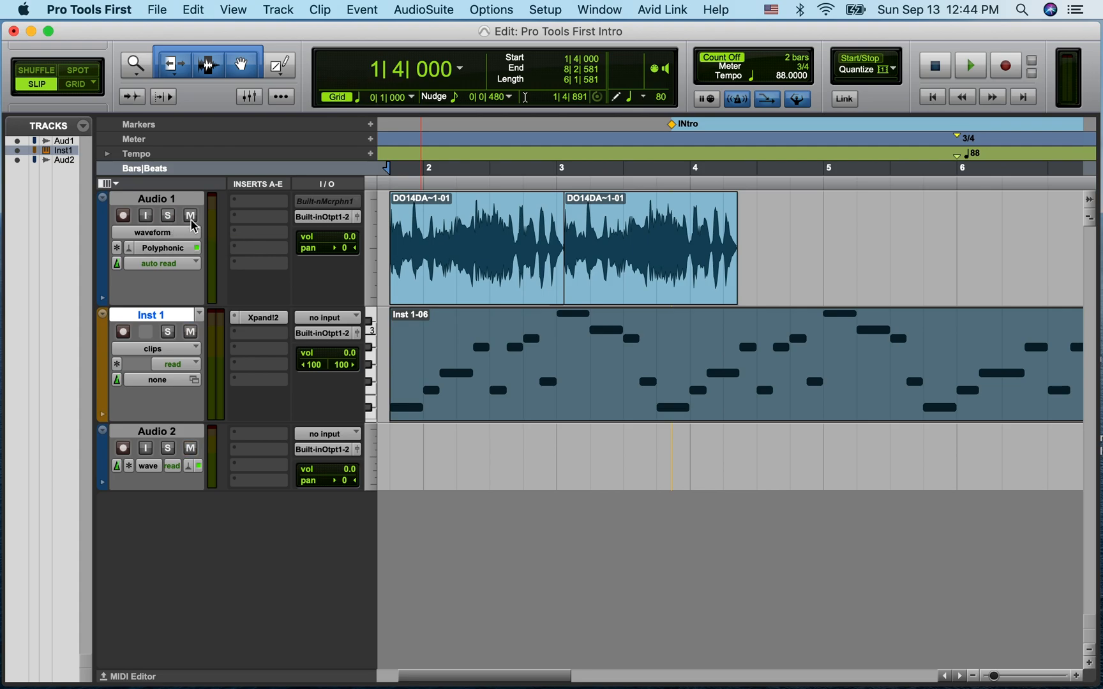
- Toggle solo and mute on Audio 1 and solo on Inst 1, leaving all of them off
click(170, 218)
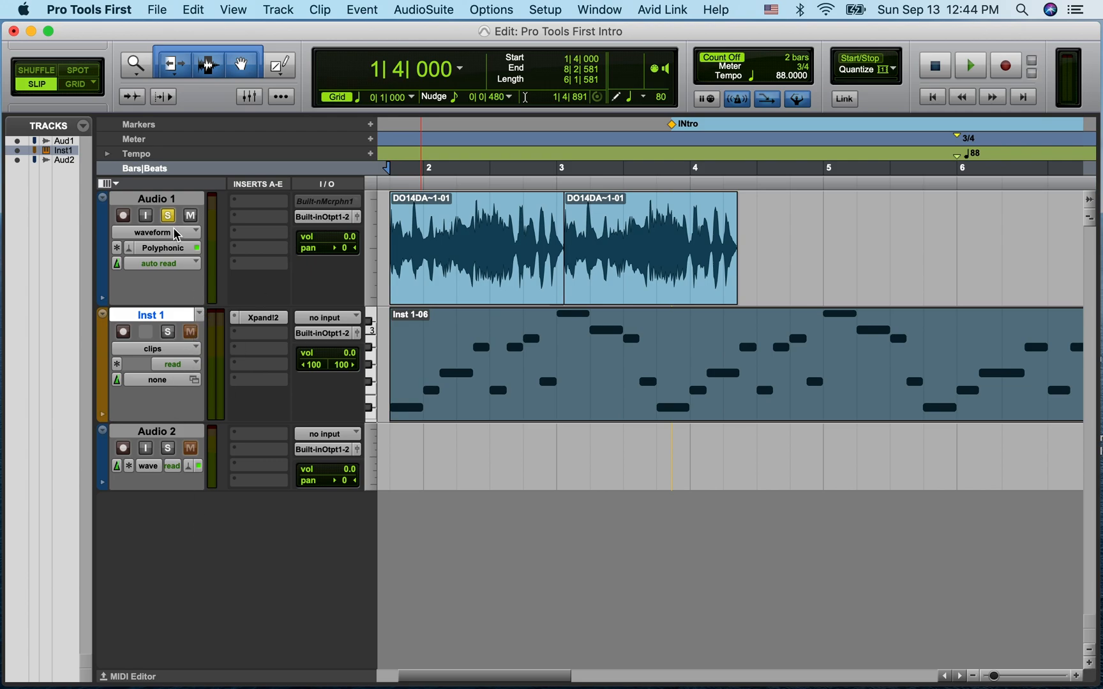
click(168, 217)
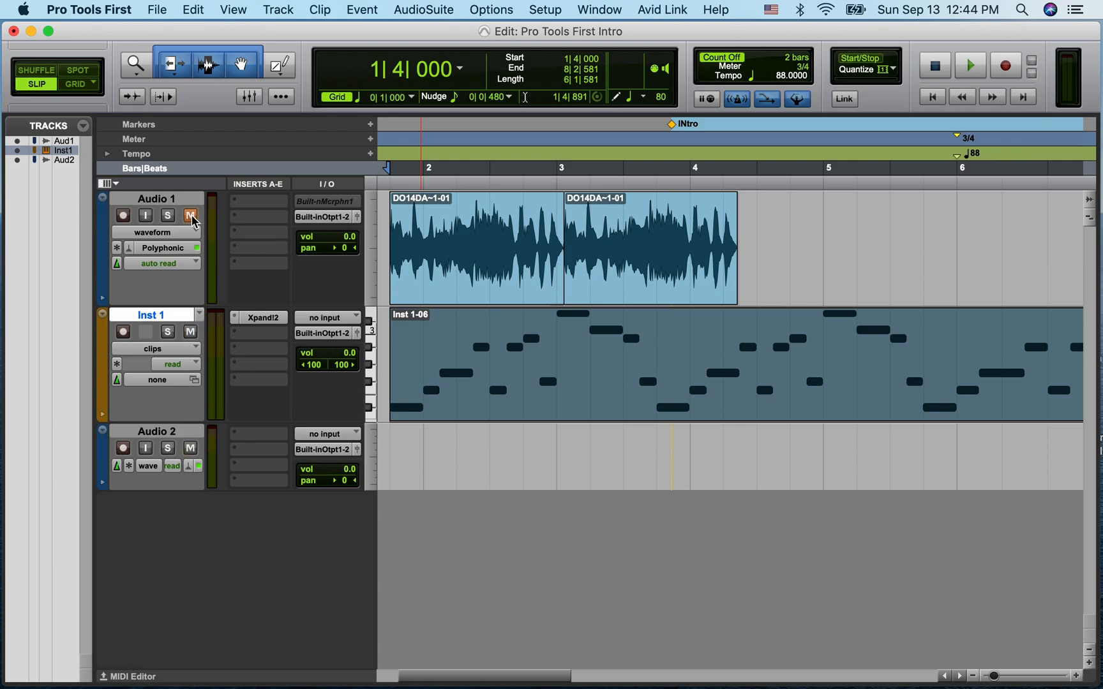
click(169, 218)
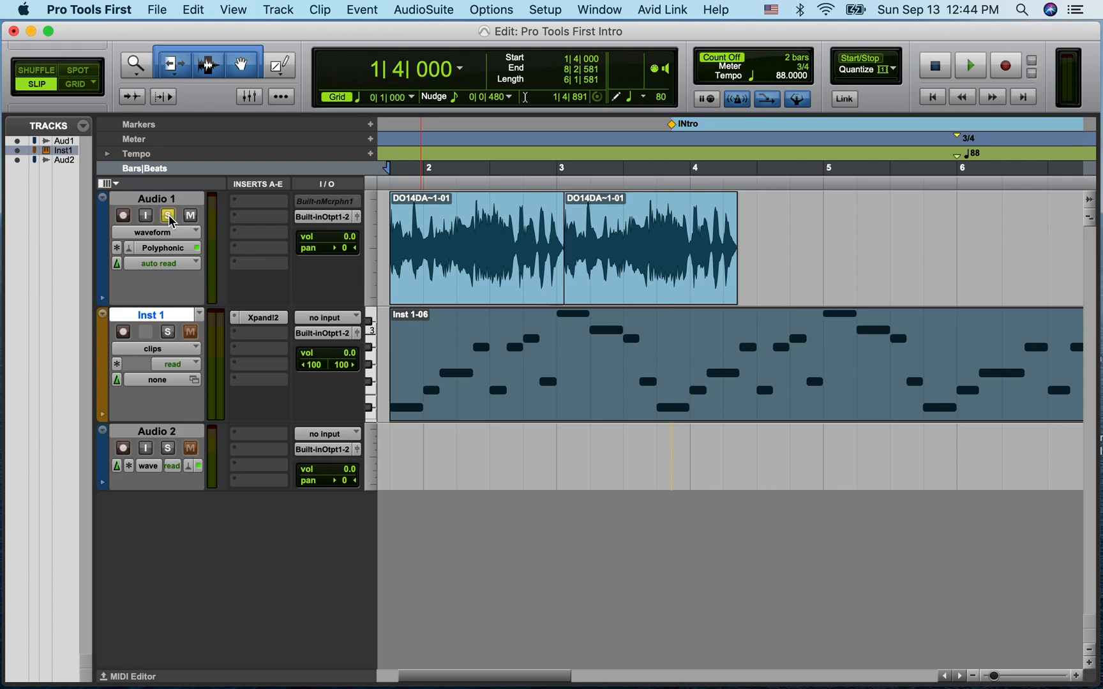
click(168, 334)
click(168, 333)
click(168, 216)
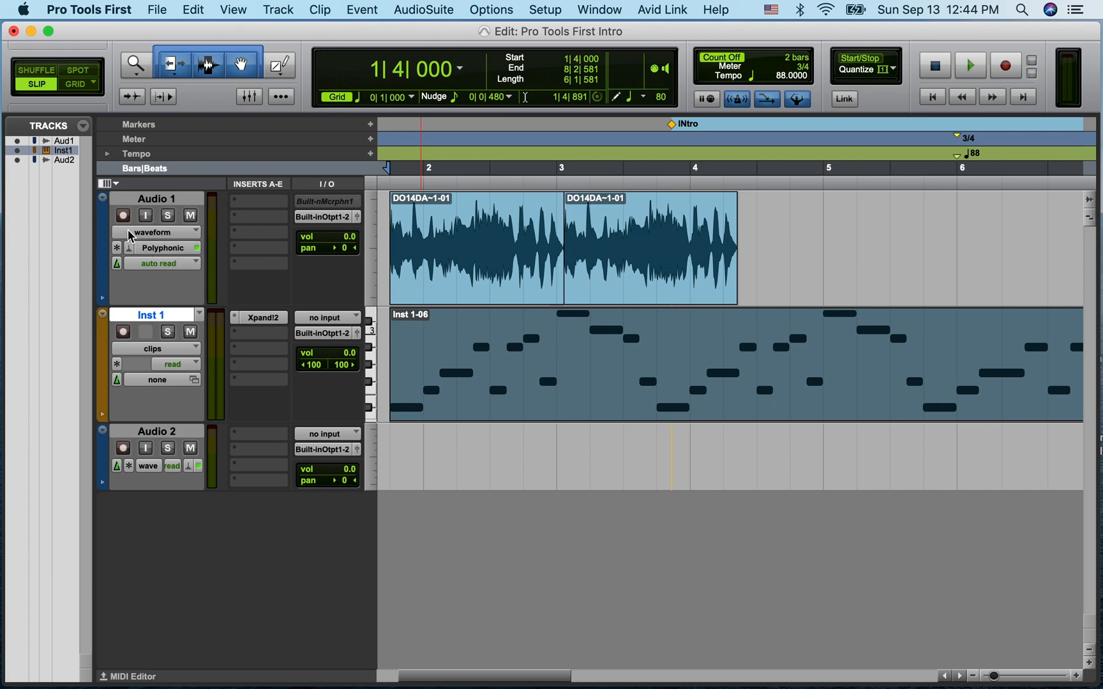
- Set the Audio 1 track view to blocks and move its second clip to 3|2|913
click(171, 233)
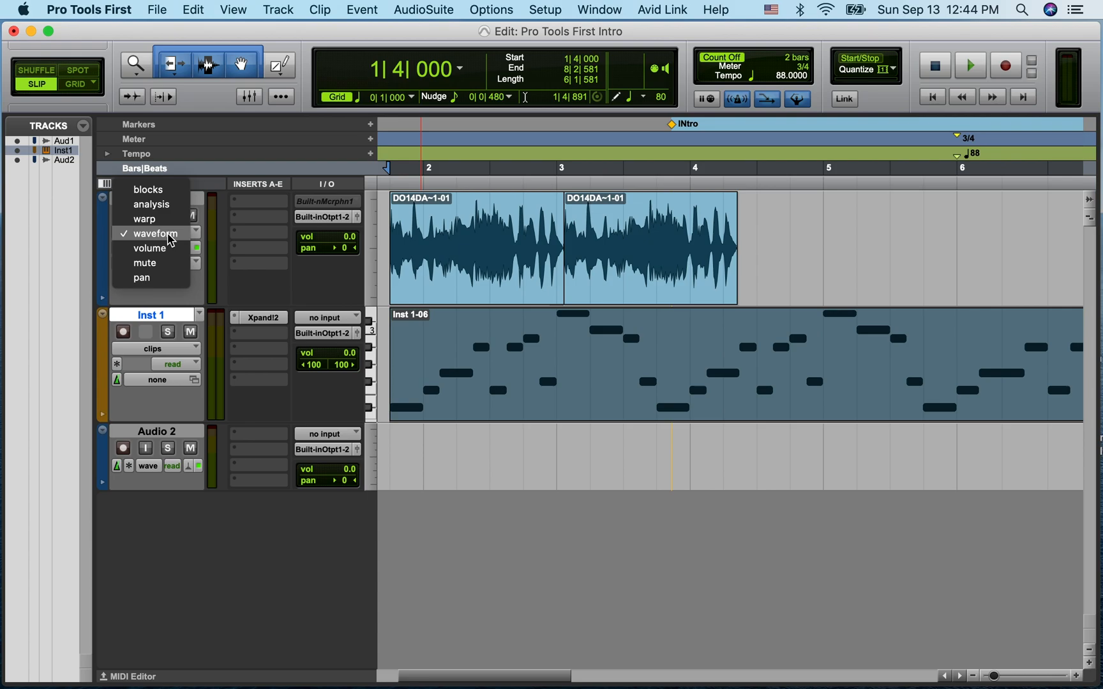
click(164, 191)
click(646, 229)
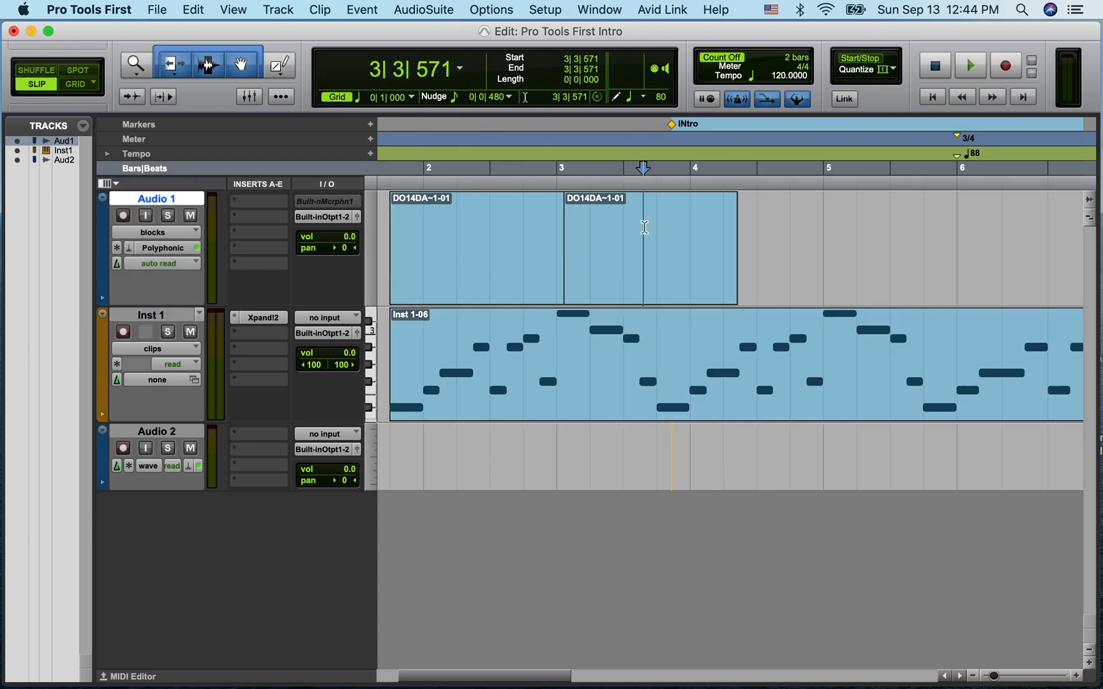
drag(596, 281, 658, 281)
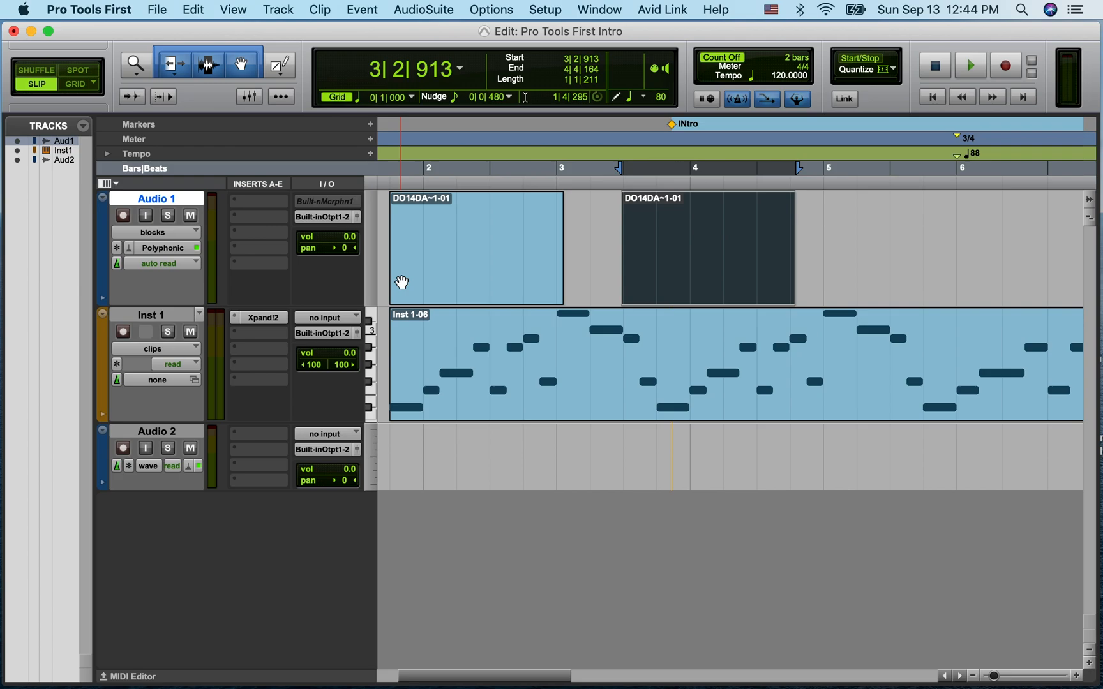
- Switch the Audio 1 track view to analysis and on to warp
click(179, 234)
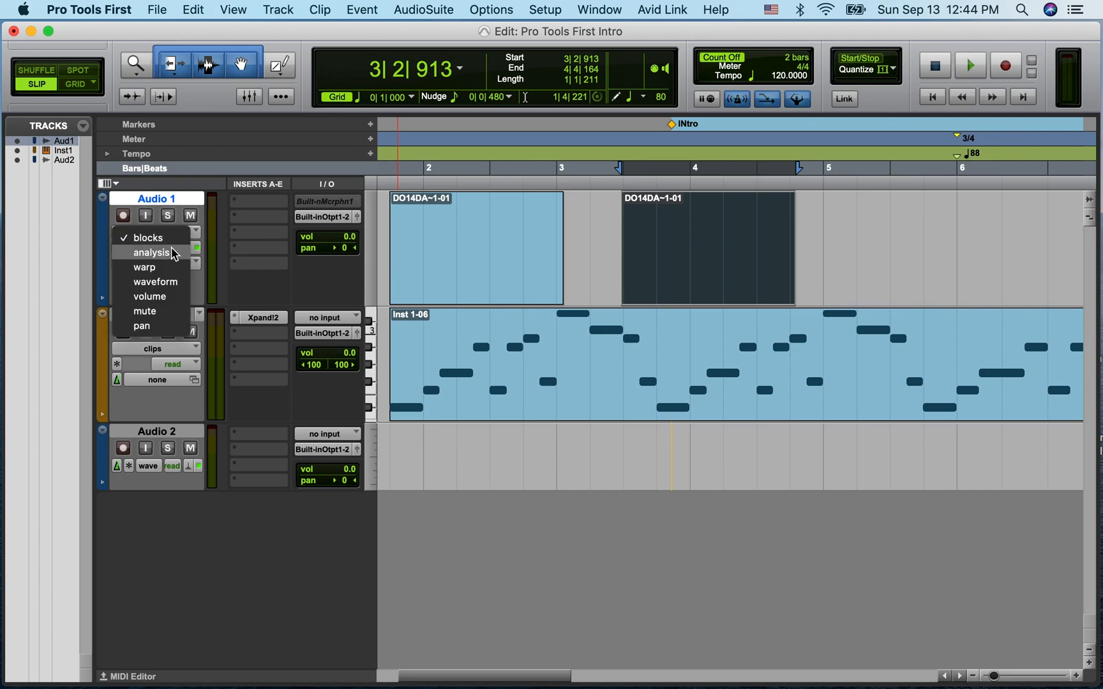
click(178, 254)
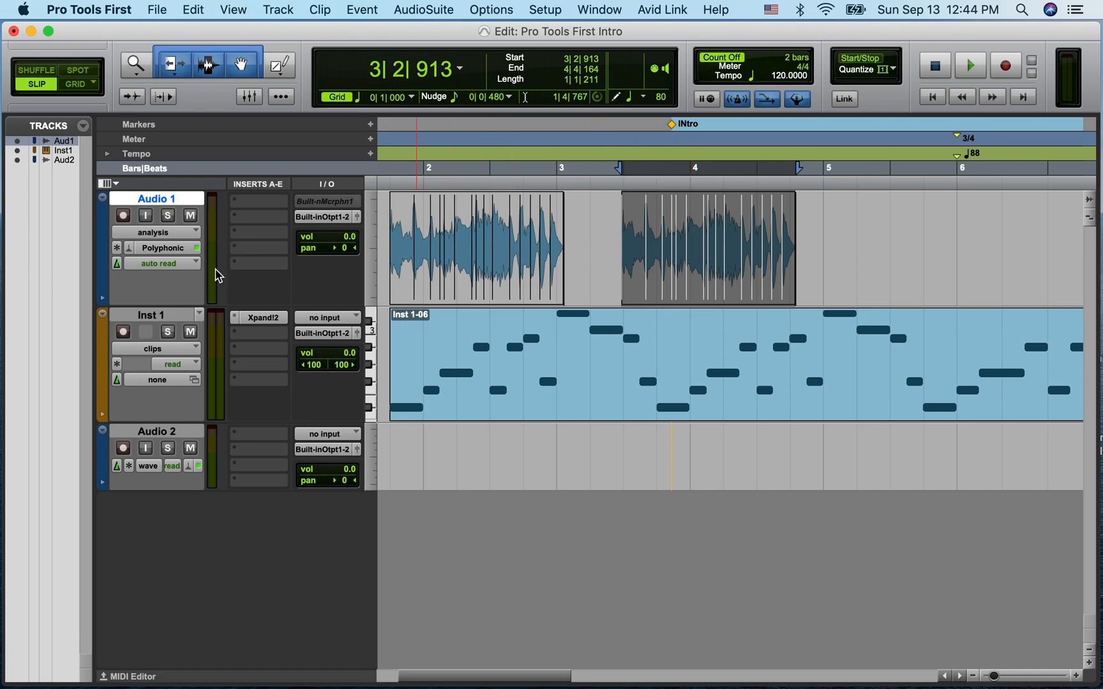
click(175, 233)
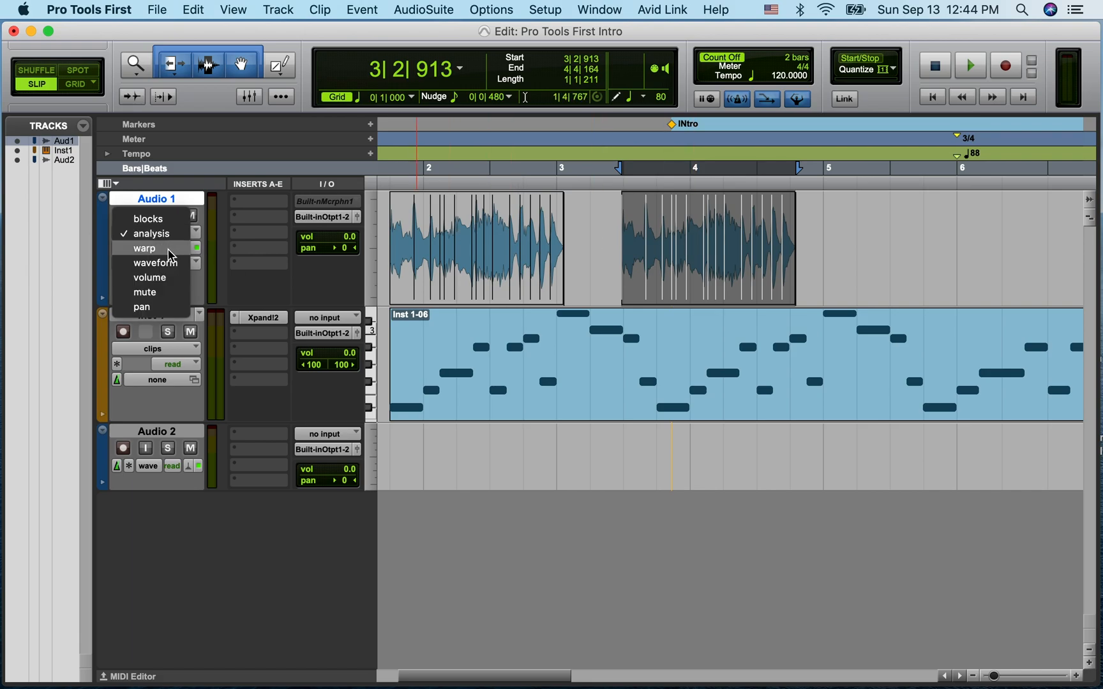
click(170, 251)
- Restore the waveform view on Audio 1 and move its second clip to 3|3|350
click(170, 250)
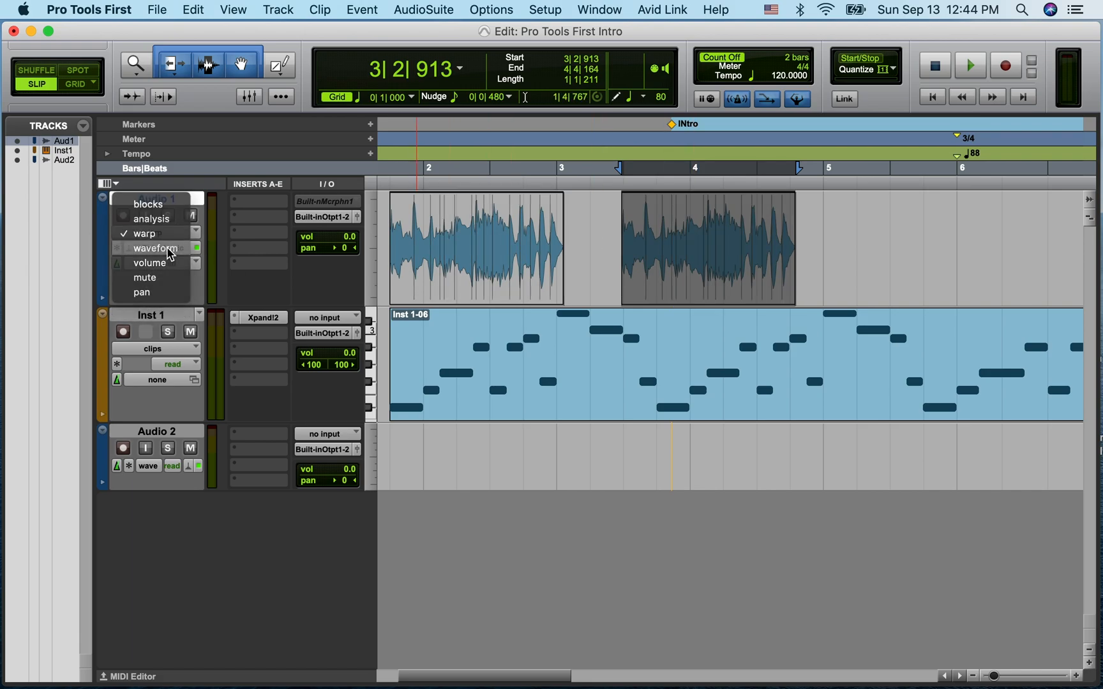
click(169, 249)
click(505, 288)
mouse_move(675, 300)
mouse_down()
mouse_move(733, 301)
mouse_move(691, 293)
mouse_up()
- Set the Audio 1 track view to volume to show its automation line
click(179, 232)
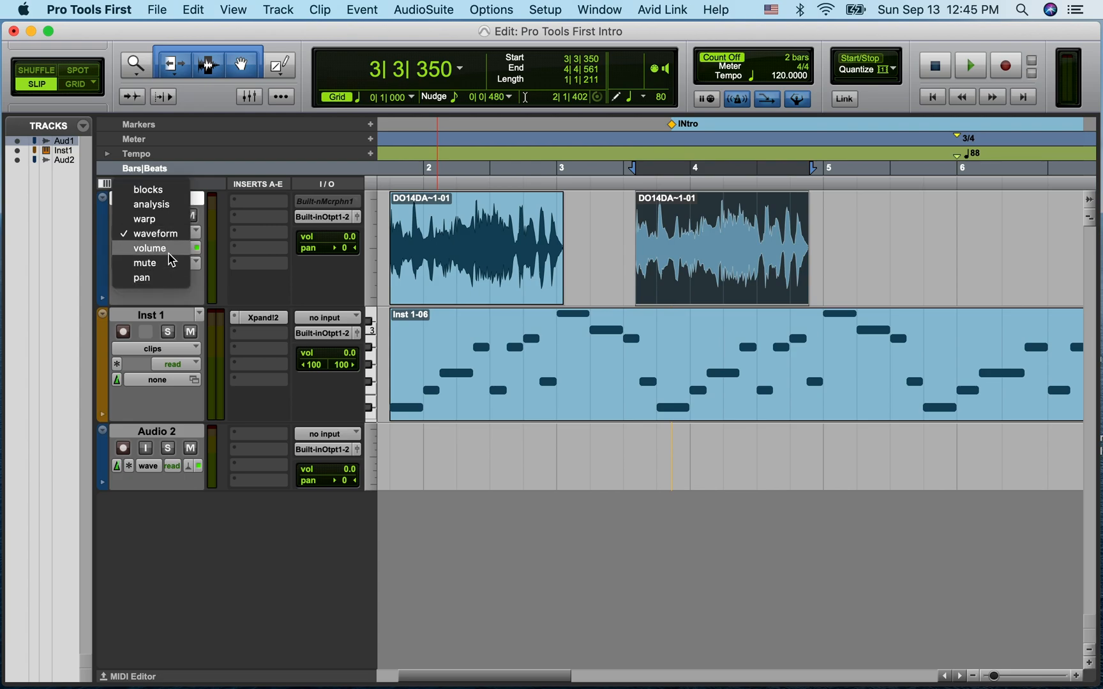
click(170, 251)
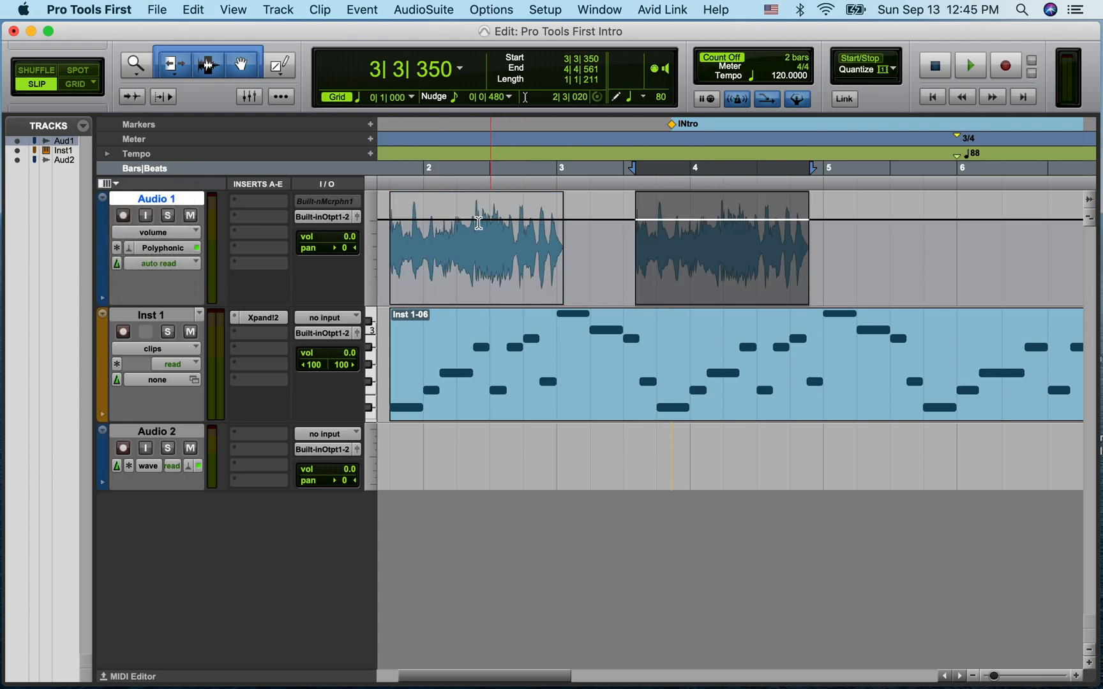
- Switch the Audio 1 track view to mute and on to pan
click(163, 232)
click(164, 249)
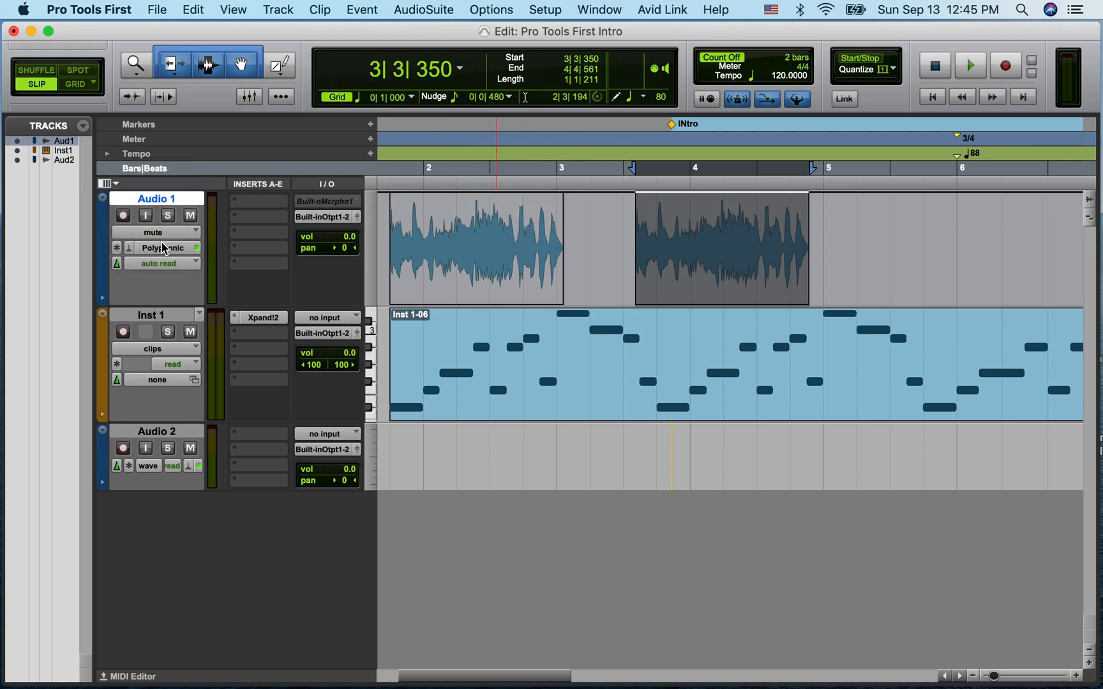
click(164, 232)
click(164, 249)
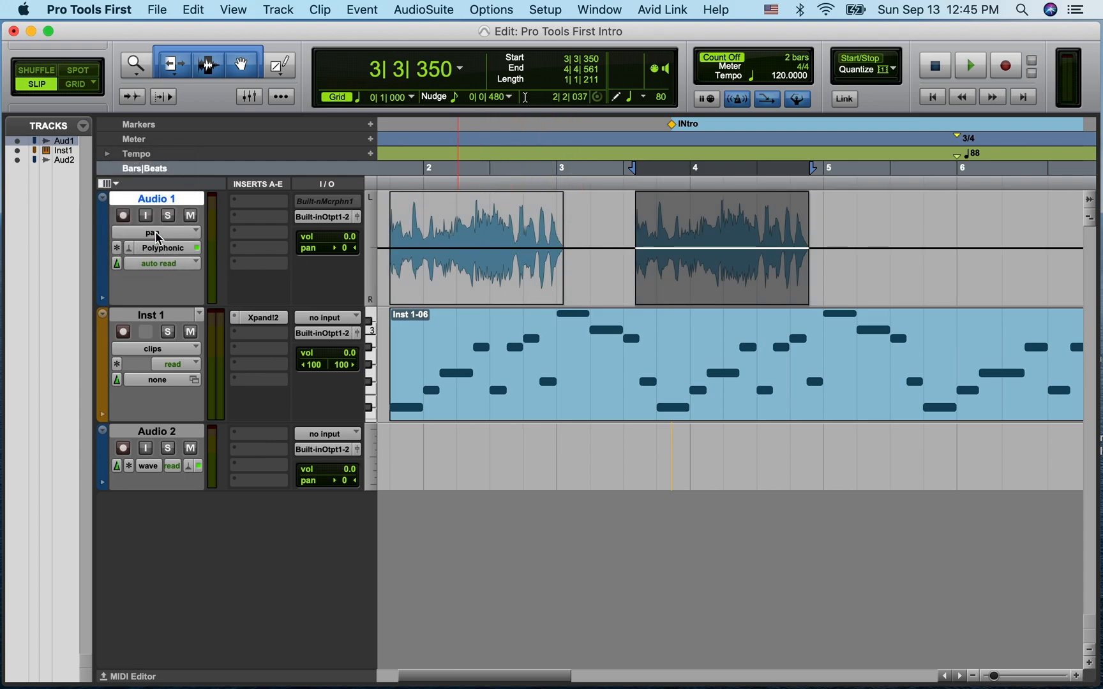
- Restore the waveform view on Audio 1 and set the Inst 1 track view to blocks
click(160, 233)
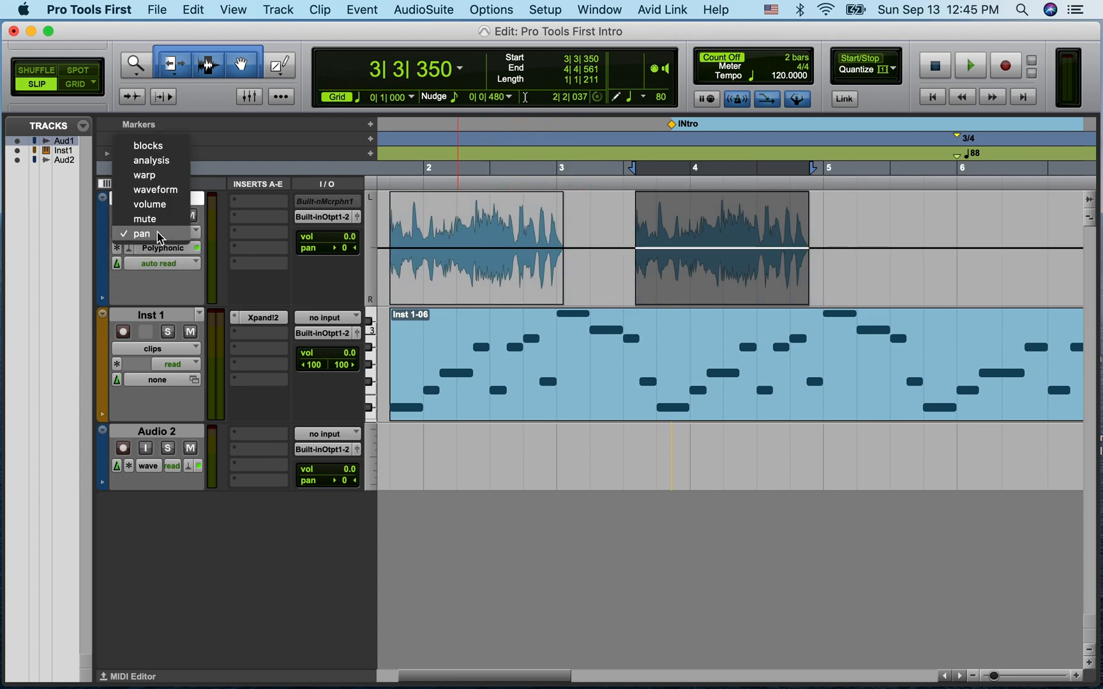
click(153, 190)
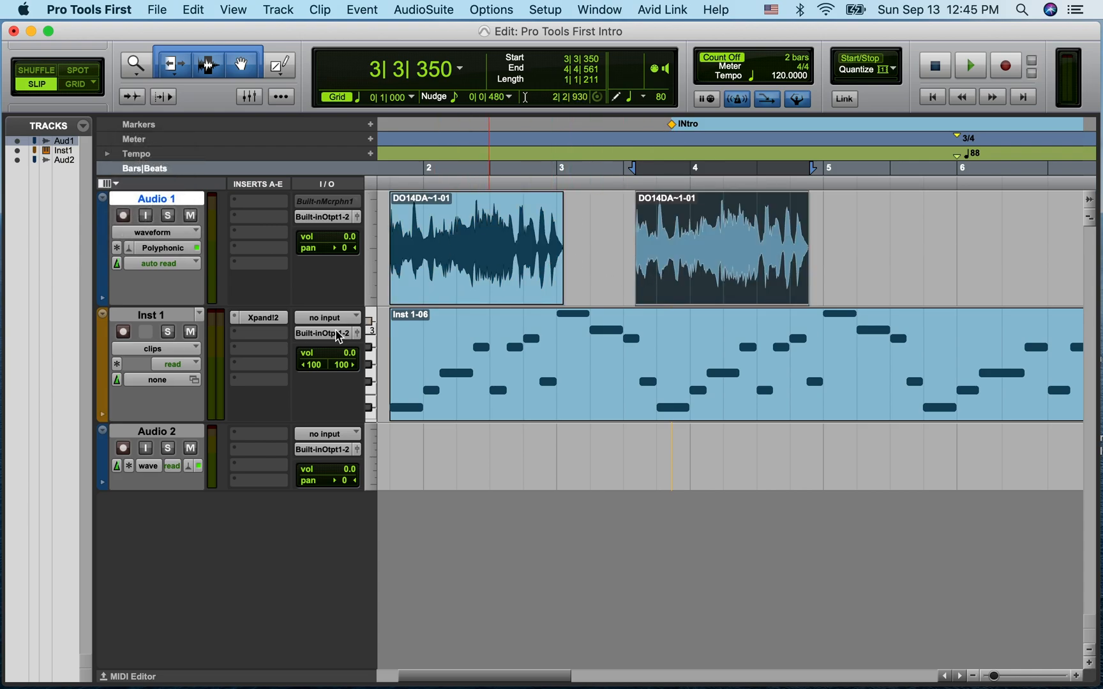
click(180, 351)
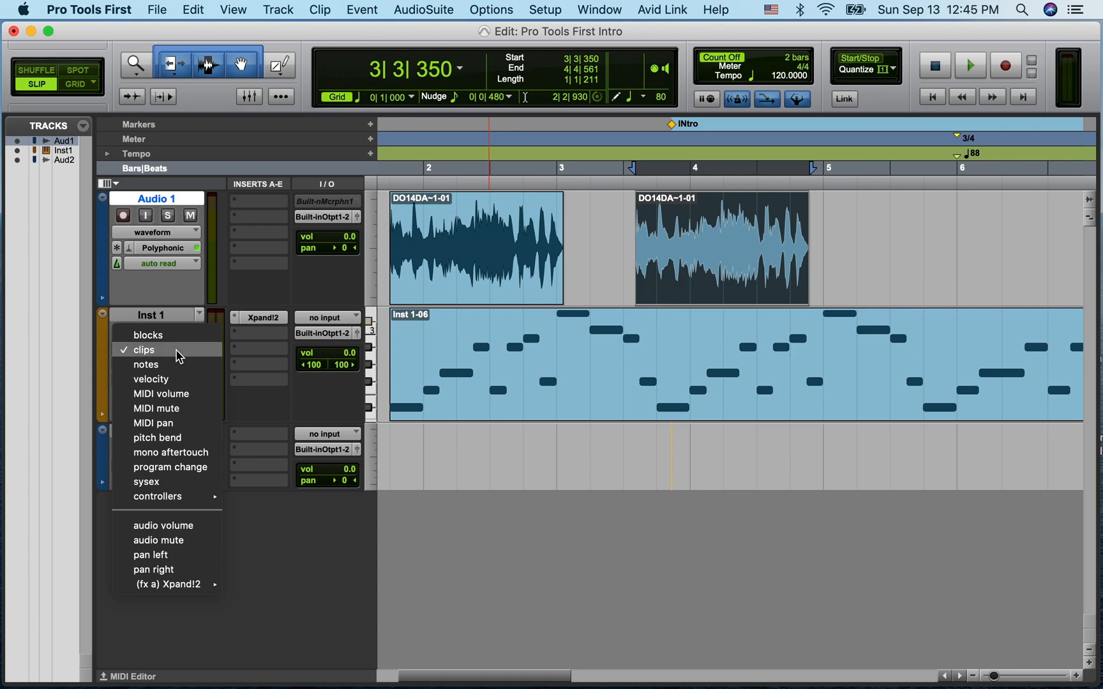
click(153, 335)
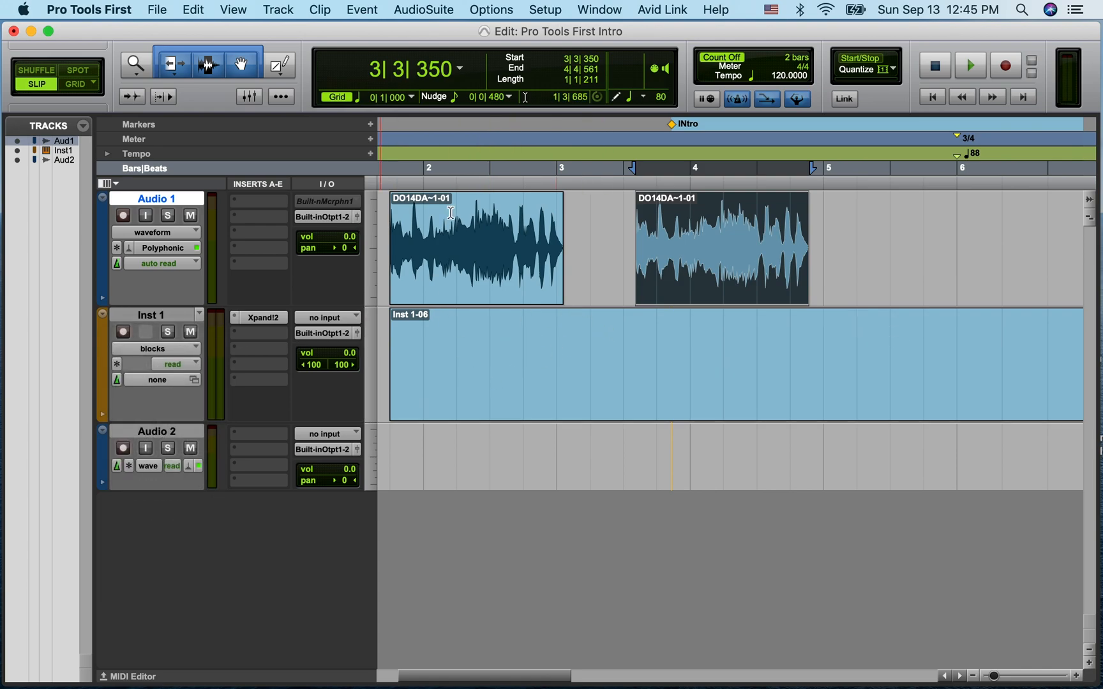
- Return the Inst 1 track view to clips and move its MIDI clip to start at 1|3|861
click(174, 350)
click(172, 370)
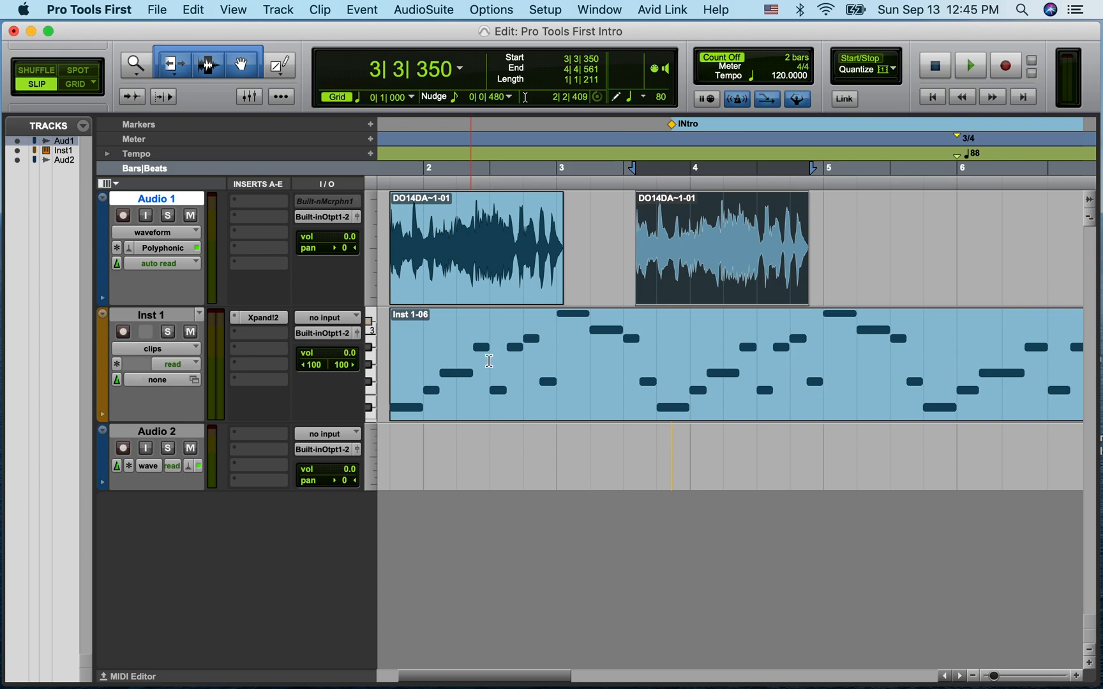
mouse_move(532, 392)
mouse_down()
mouse_move(561, 391)
mouse_move(528, 388)
mouse_up()
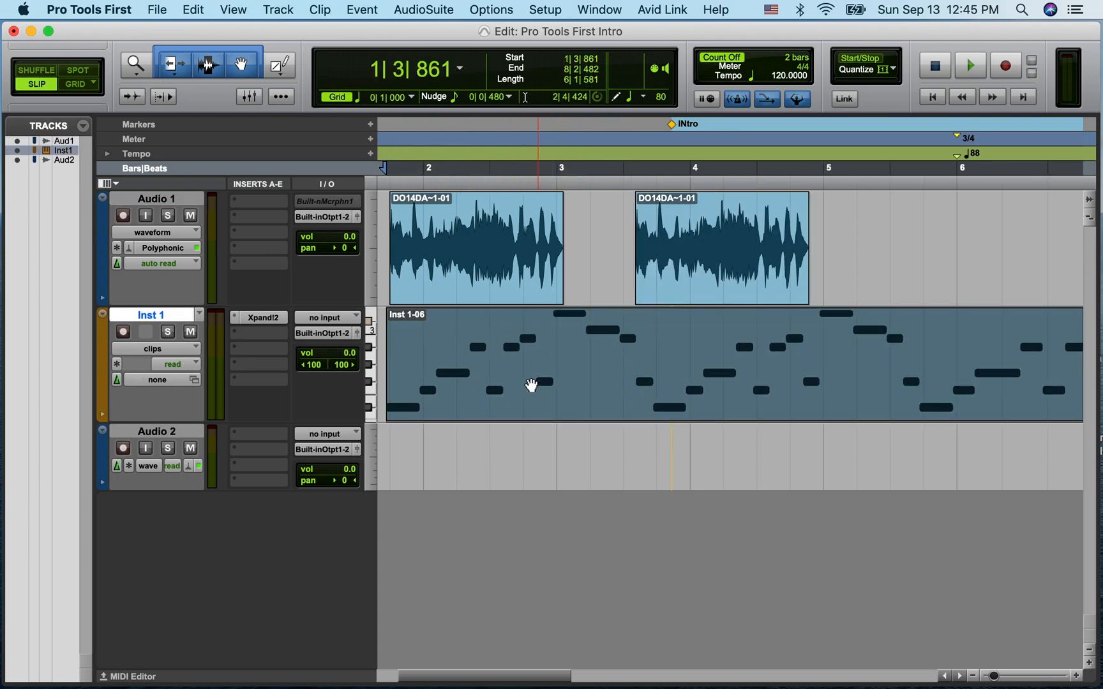
- Set the Inst 1 track view to notes and shift the three notes just before bar 3 to start at 2|3|554
click(175, 350)
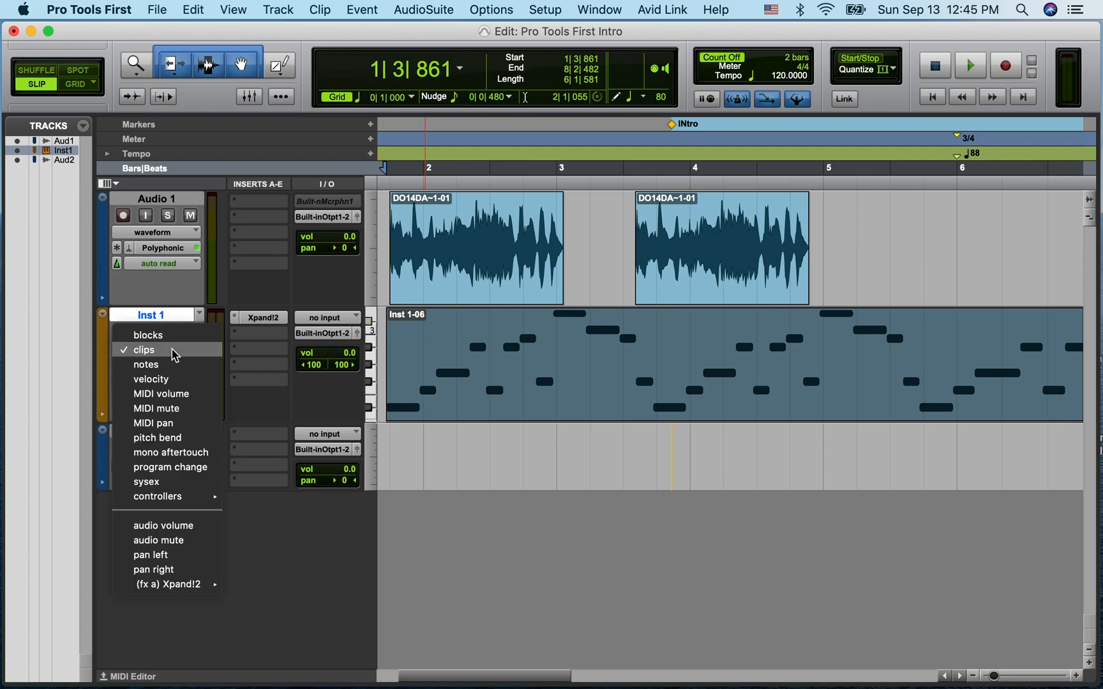
click(173, 363)
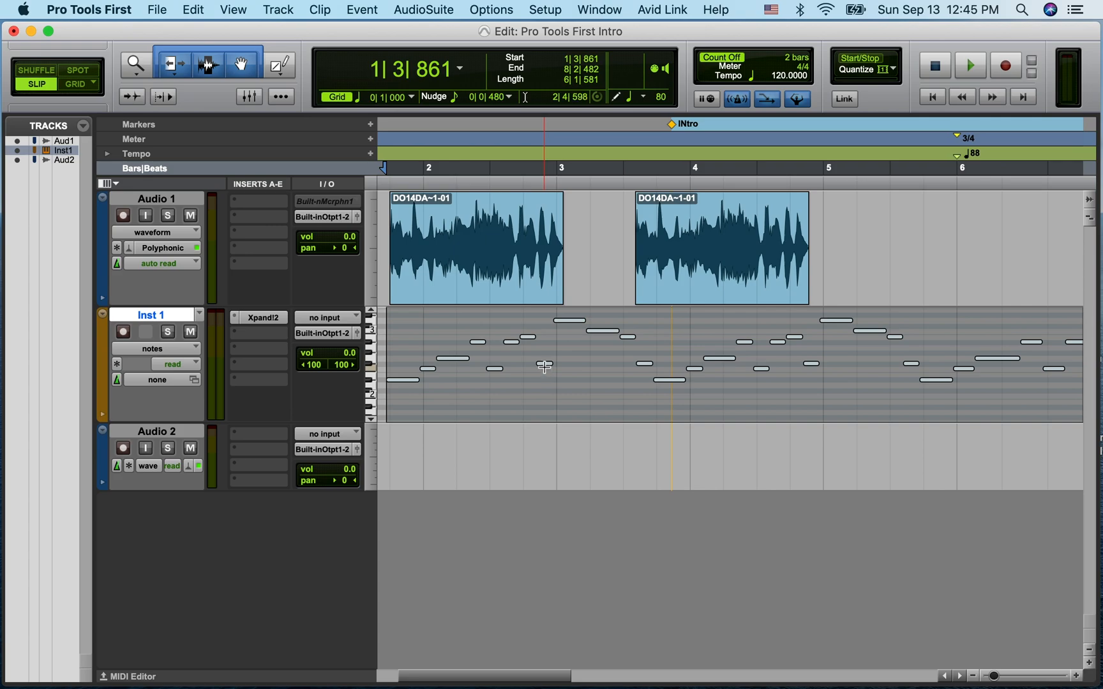
click(563, 354)
click(556, 373)
mouse_move(510, 332)
mouse_down()
mouse_move(552, 377)
mouse_move(559, 370)
mouse_move(536, 371)
mouse_move(552, 374)
mouse_move(518, 338)
mouse_move(518, 347)
mouse_up()
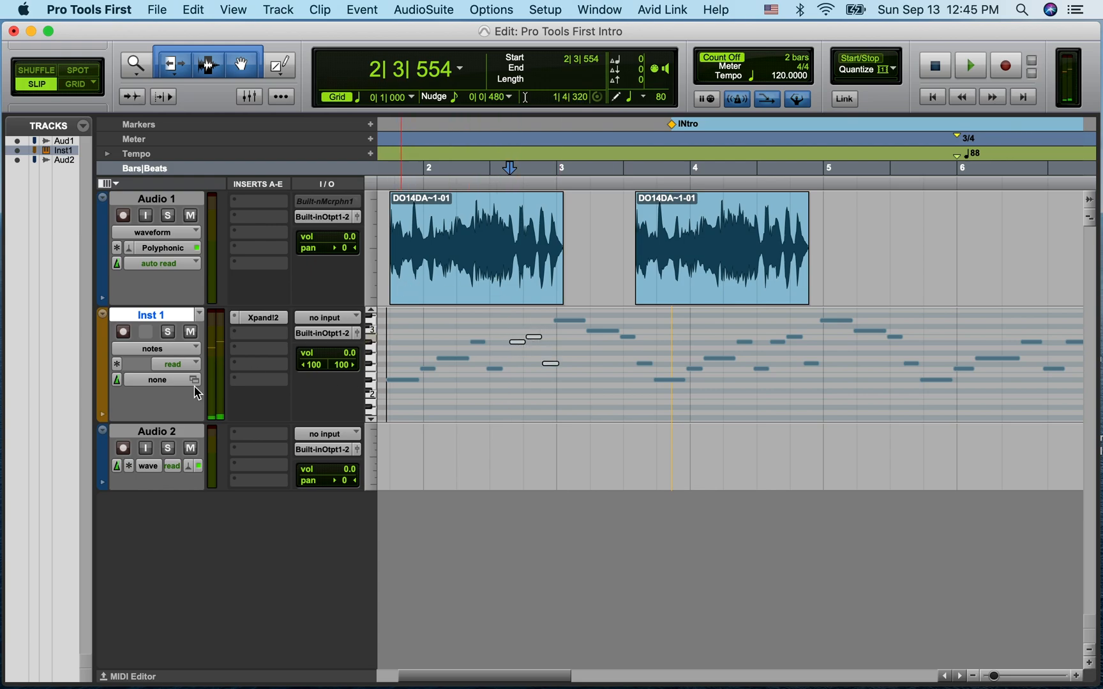
- Switch the Inst 1 track view to velocity and back to notes
click(165, 350)
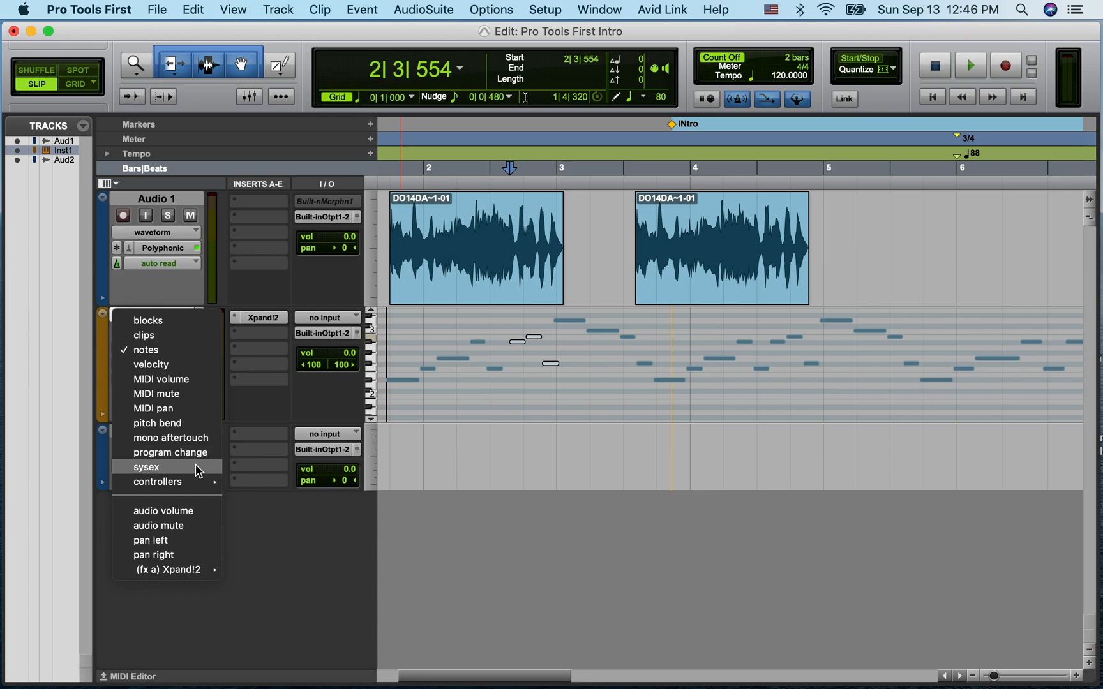
mouse_move(196, 483)
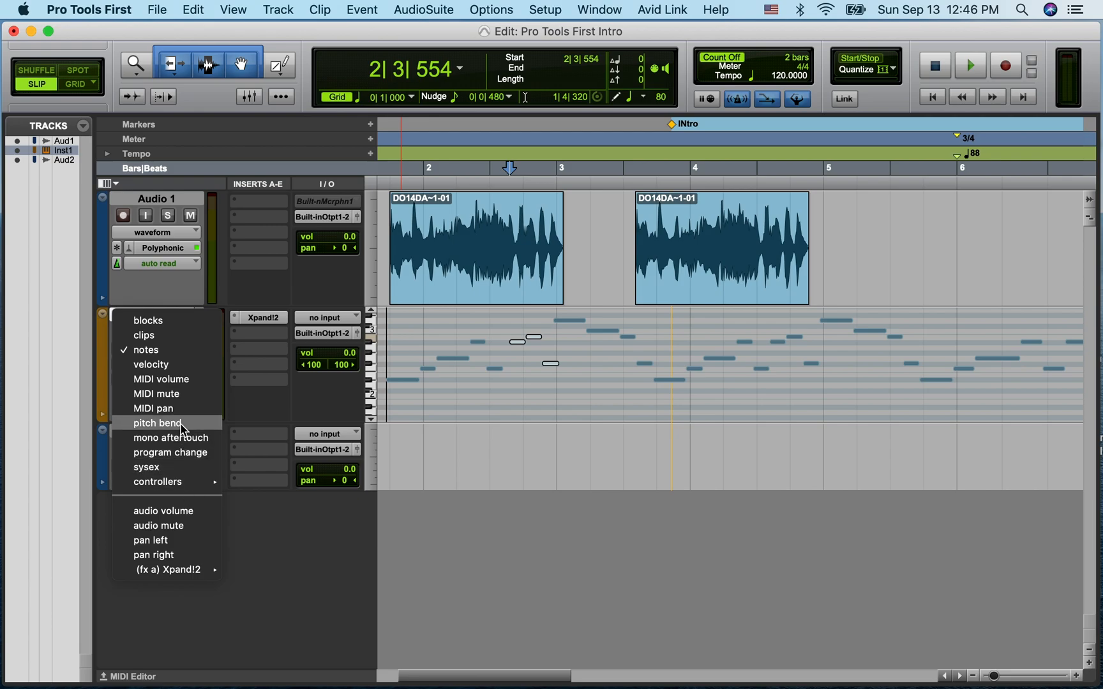
click(169, 364)
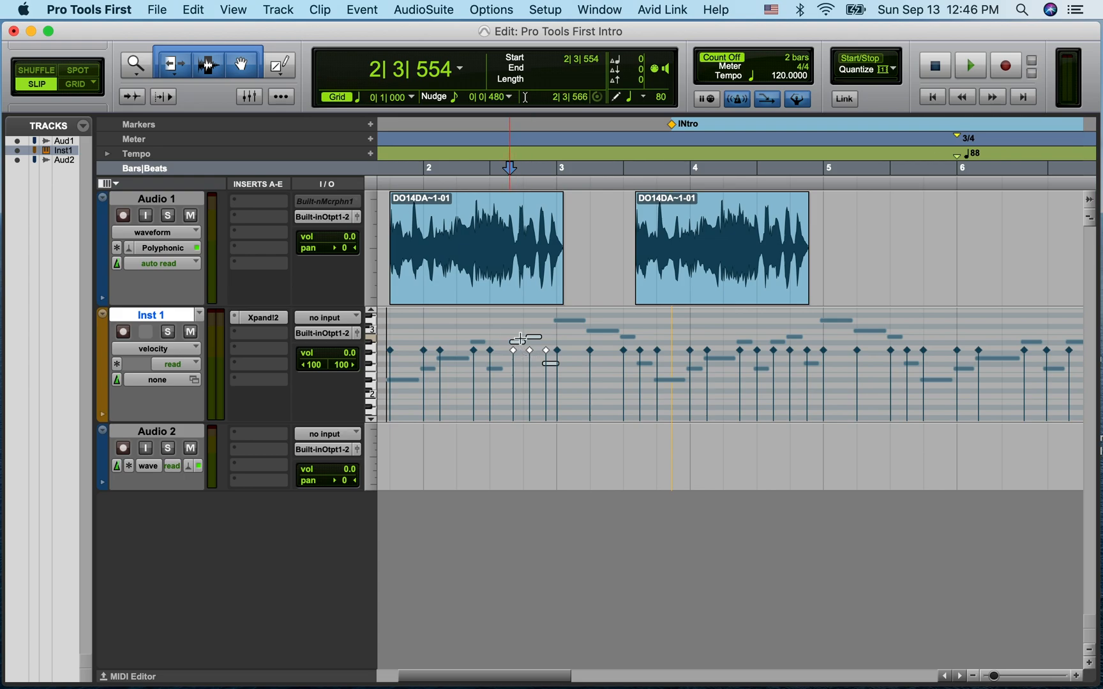
click(160, 349)
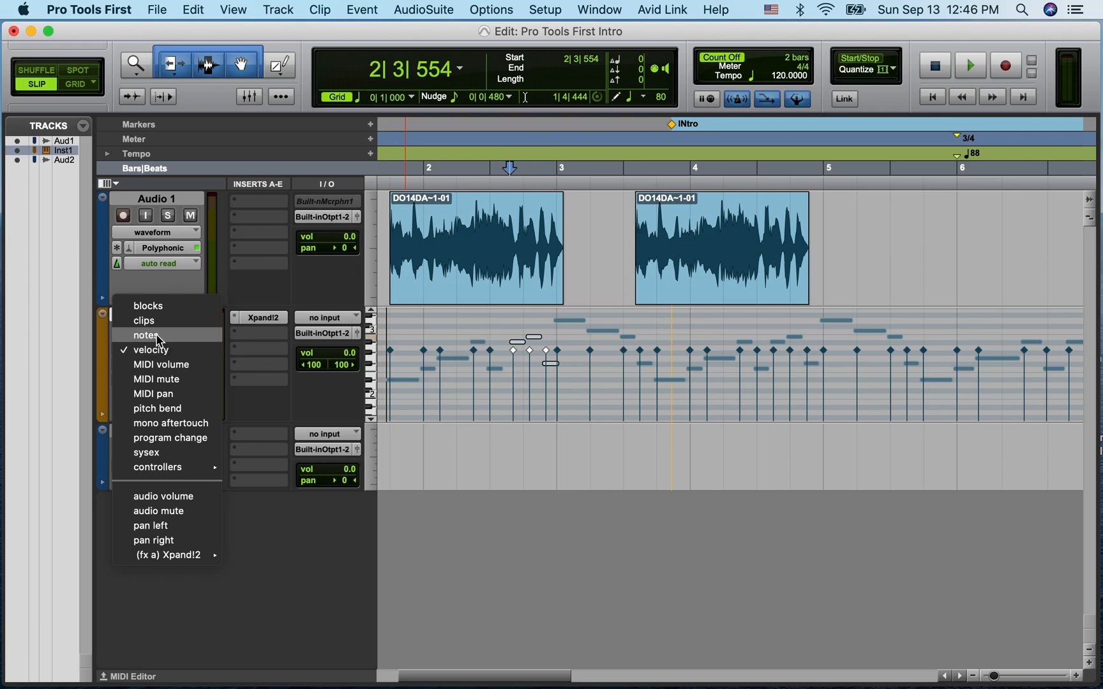
click(146, 335)
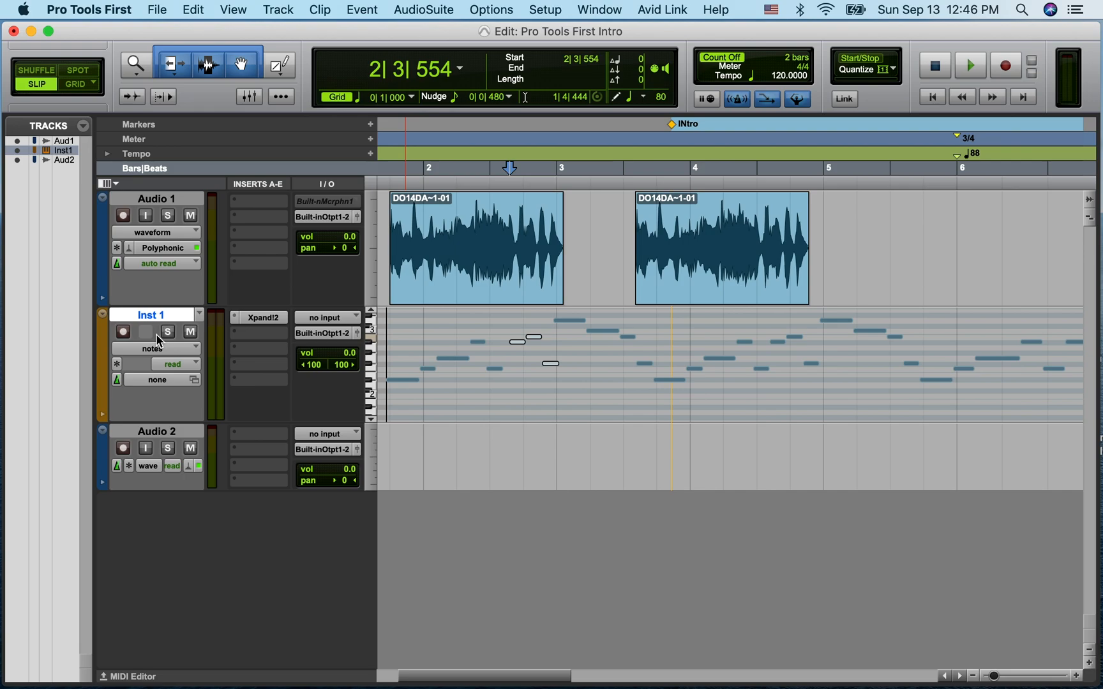